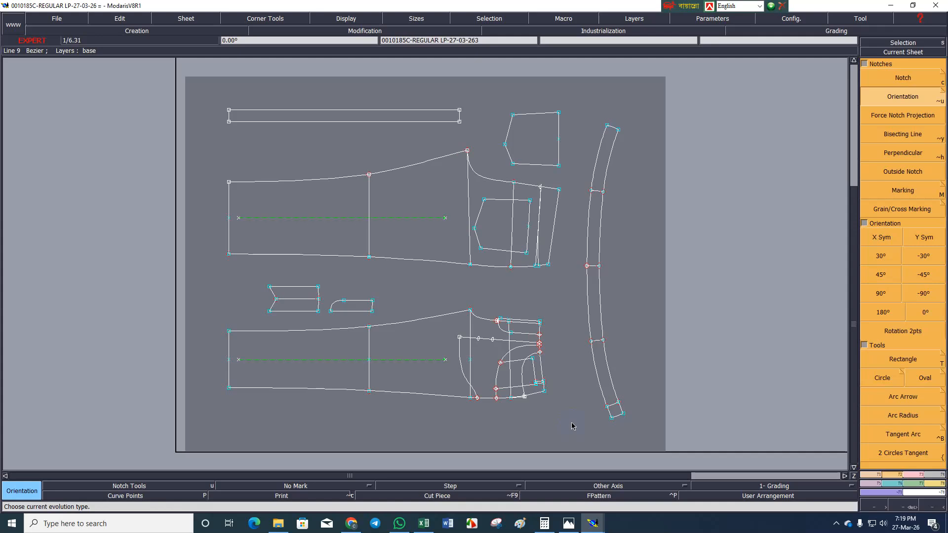
pyautogui.click(882, 523)
pyautogui.moveTo(861, 499); pyautogui.dragTo(918, 501)
pyautogui.click(725, 409)
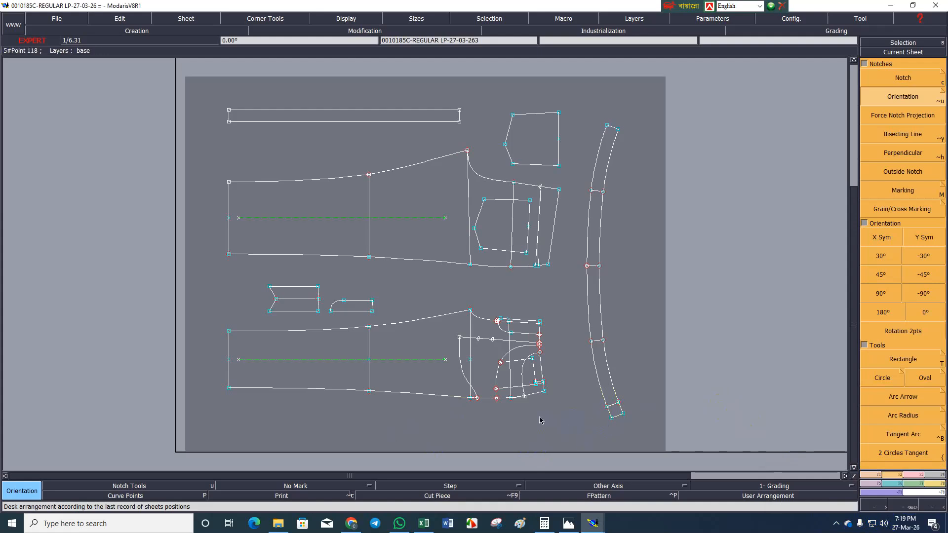
pyautogui.press('Return')
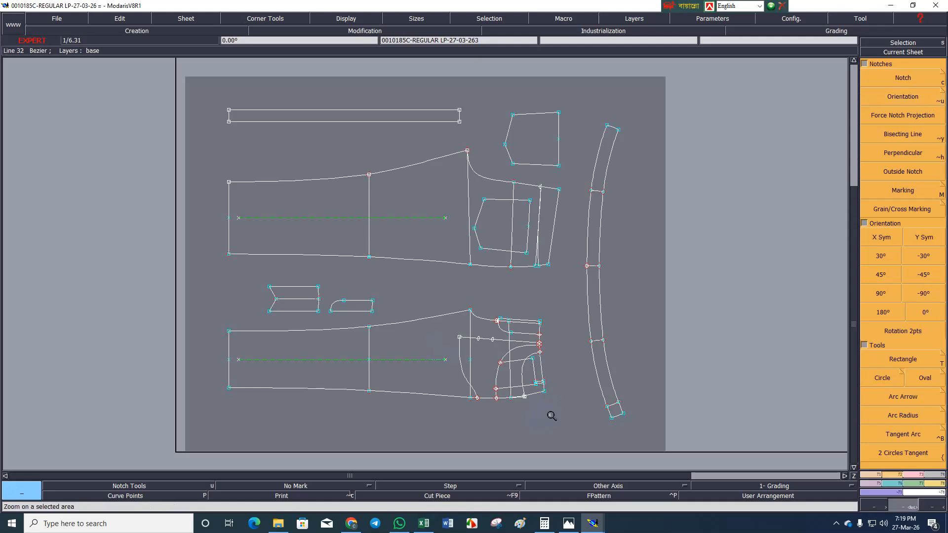
pyautogui.moveTo(552, 416); pyautogui.dragTo(561, 422)
pyautogui.moveTo(411, 234); pyautogui.dragTo(598, 360)
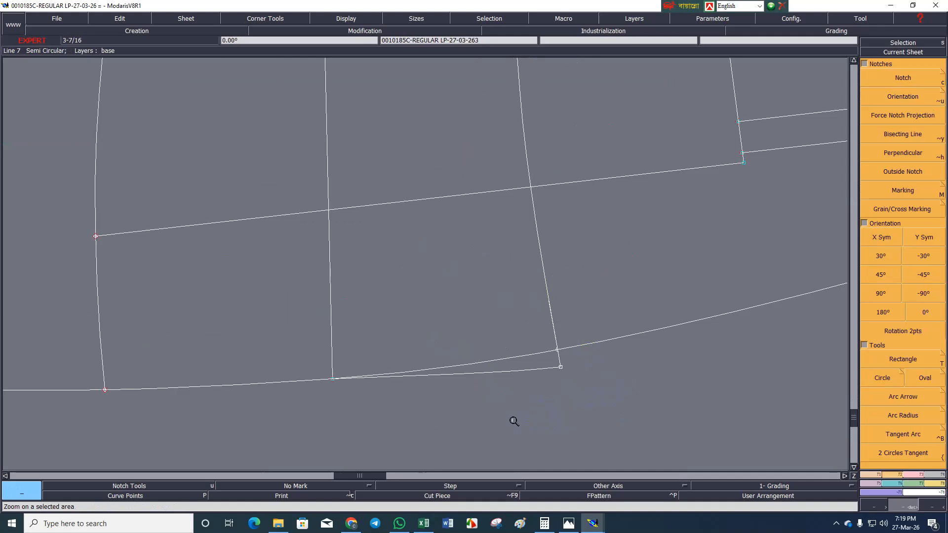
pyautogui.press('Home')
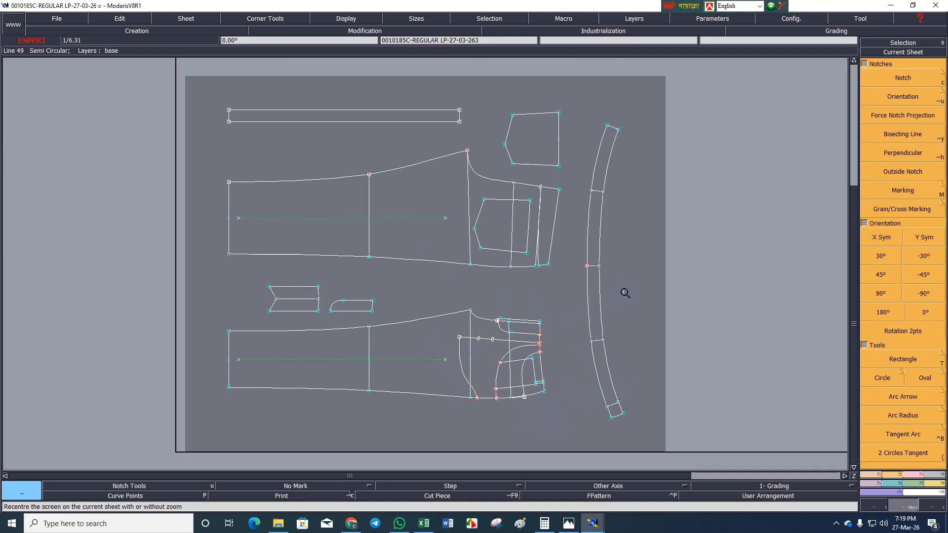
# Try to reshape the front pocket bag line by moving its waist end point freehand, and undo the change.
pyautogui.press('Return')
pyautogui.moveTo(469, 304); pyautogui.dragTo(542, 383)
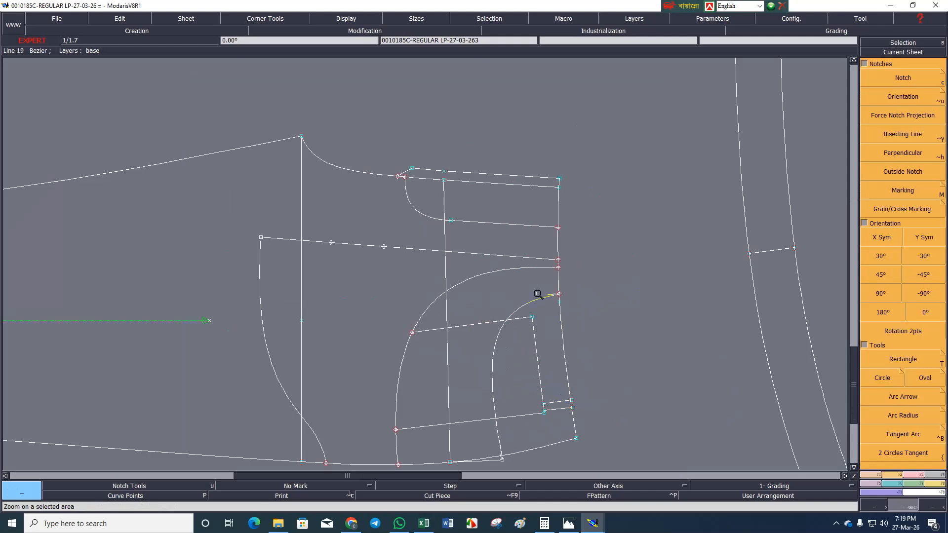
pyautogui.moveTo(319, 114); pyautogui.dragTo(637, 355)
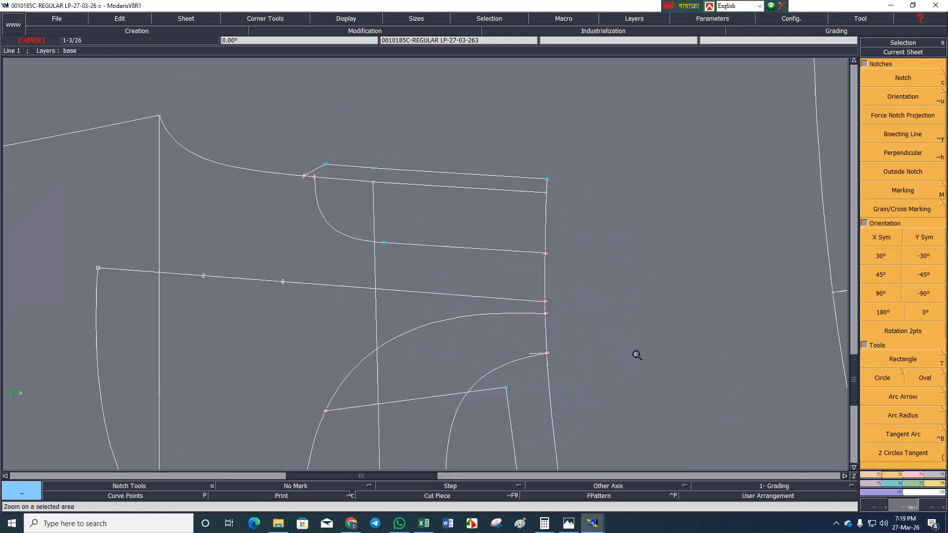
pyautogui.press('r')
pyautogui.click(544, 300)
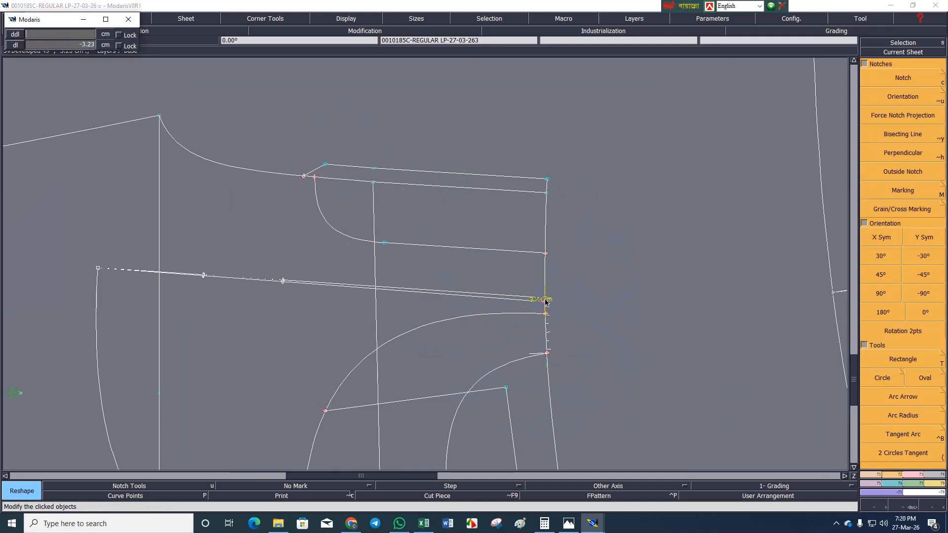
pyautogui.click(544, 308)
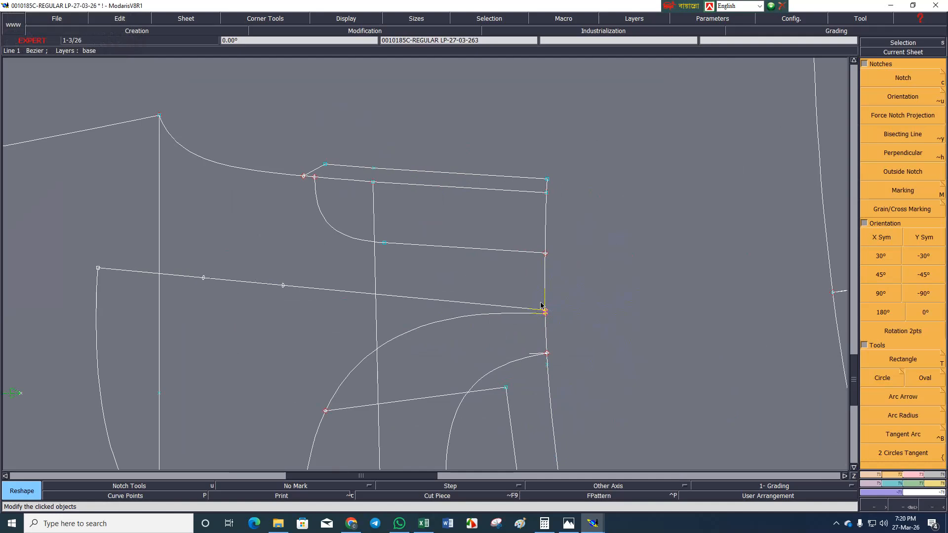
pyautogui.hotkey('ctrl', 'z')
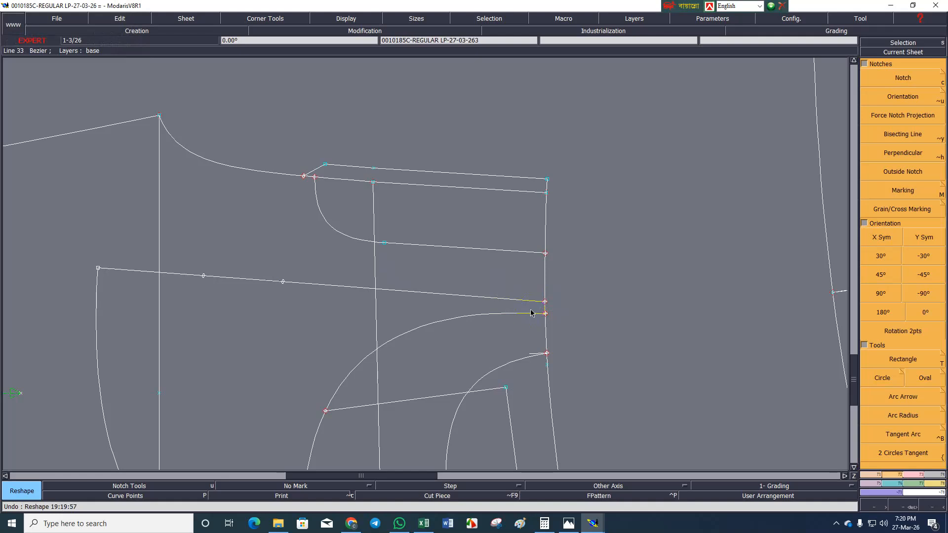
# Reshape the front pocket bag line by moving its waist end point along the waistline with a ddl of -0.50 cm.
pyautogui.press('Home')
pyautogui.press('Return')
pyautogui.moveTo(526, 341); pyautogui.dragTo(566, 408)
pyautogui.scroll(1, 651, 251)
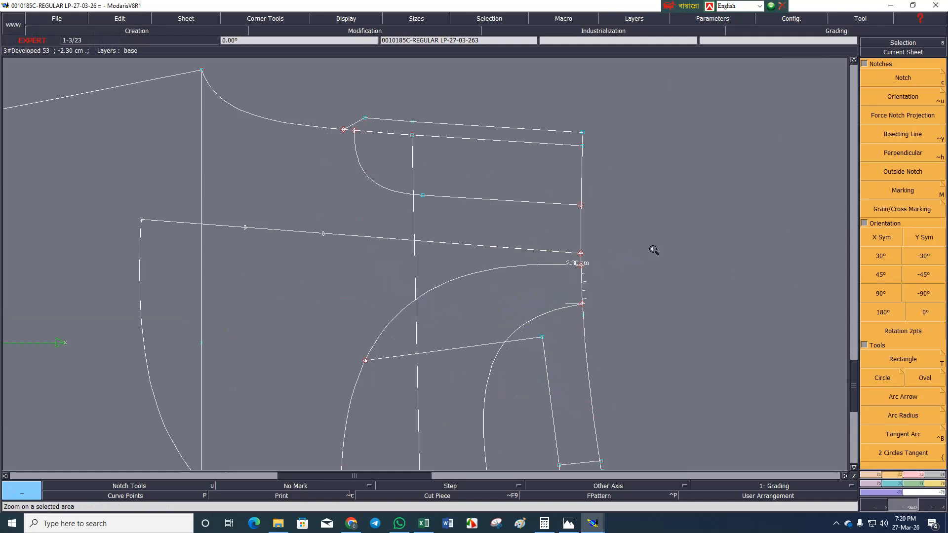
pyautogui.scroll(1, 653, 250)
pyautogui.press('r')
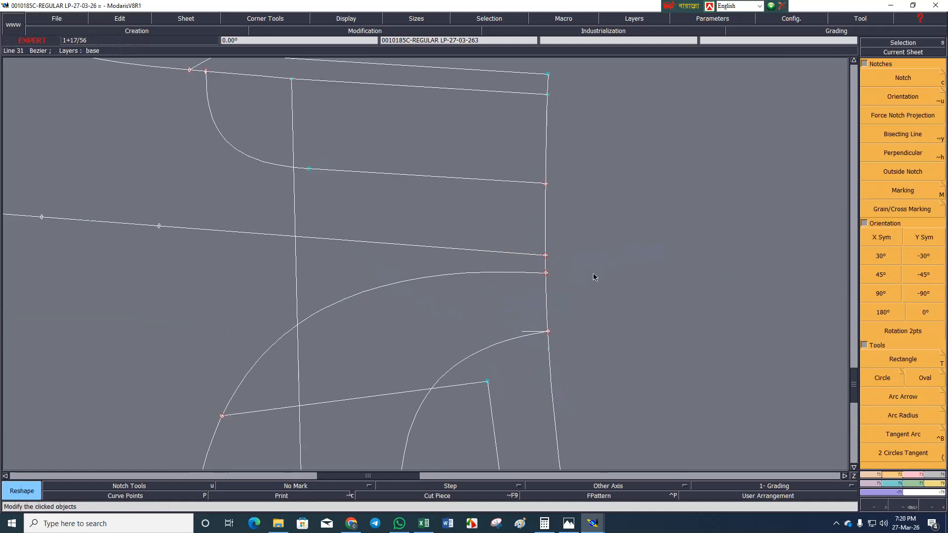
pyautogui.click(545, 255)
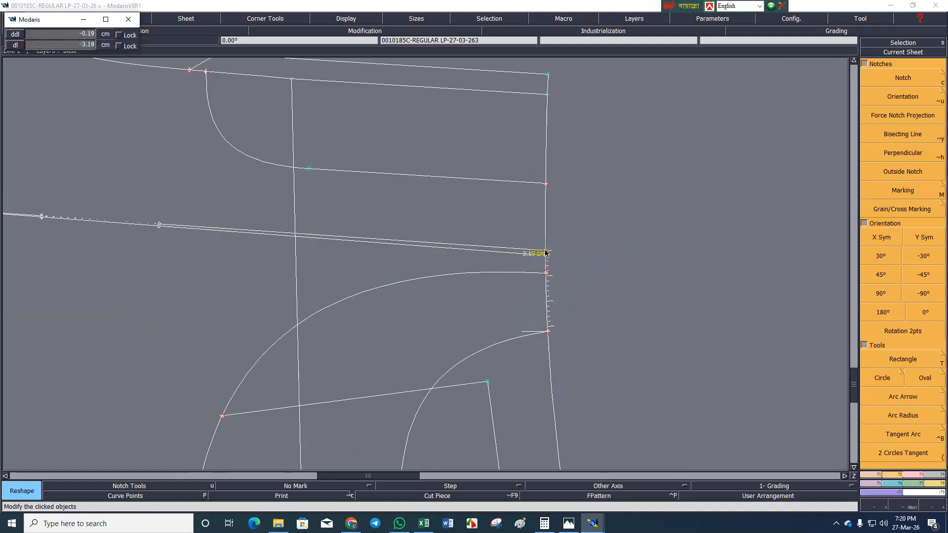
pyautogui.press('Down')
pyautogui.write('.50')
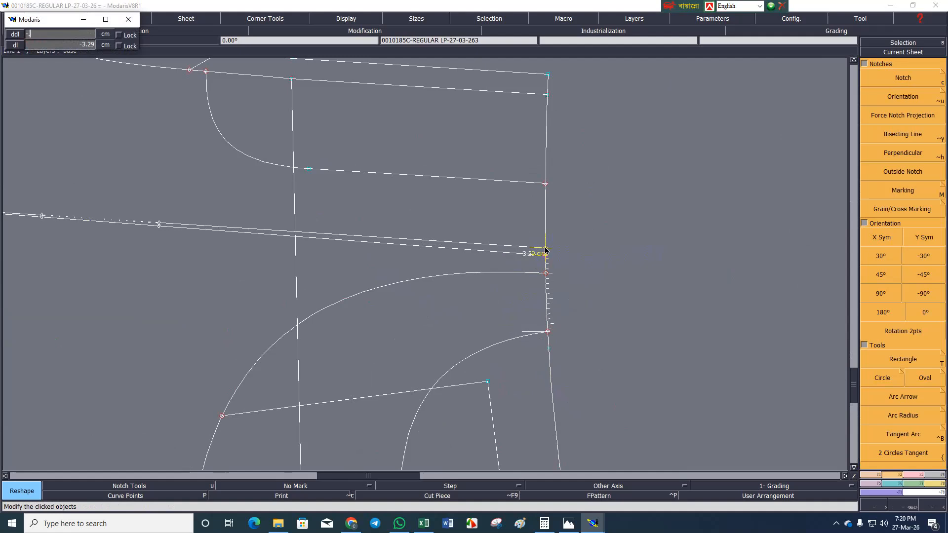
pyautogui.press('Return')
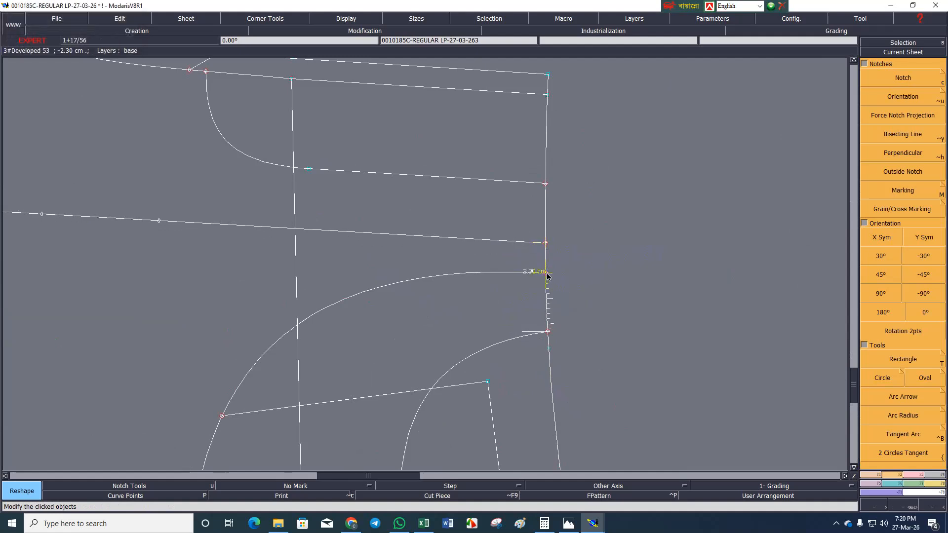
# Reshape the adjacent pocket facing curve by moving its waist end point along the waistline by the same amount.
pyautogui.click(546, 272)
pyautogui.press('Down')
pyautogui.press('Return')
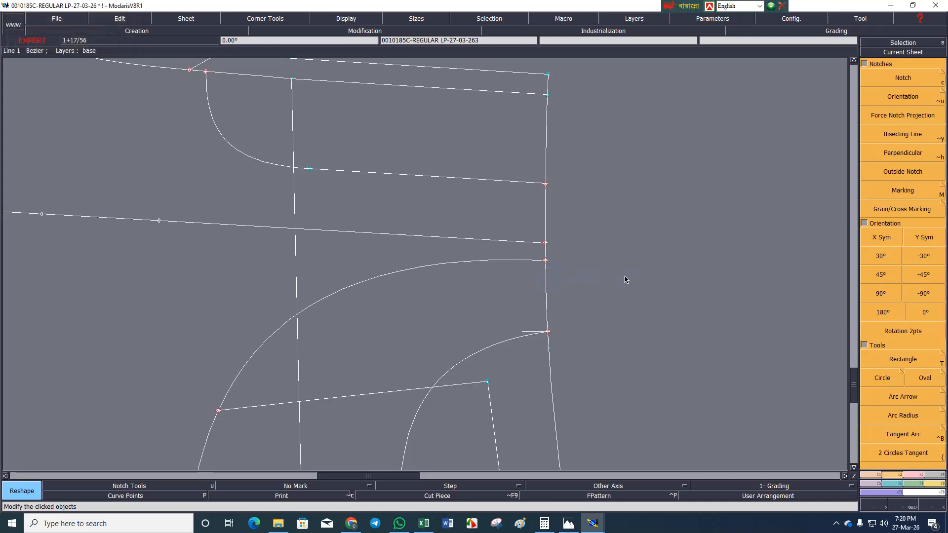
pyautogui.scroll(-2, 624, 276)
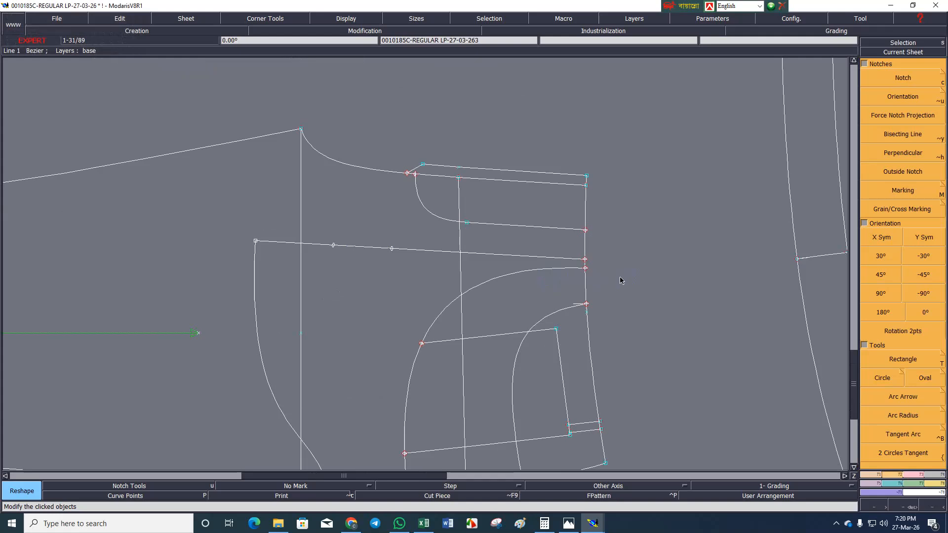
pyautogui.scroll(-2, 528, 277)
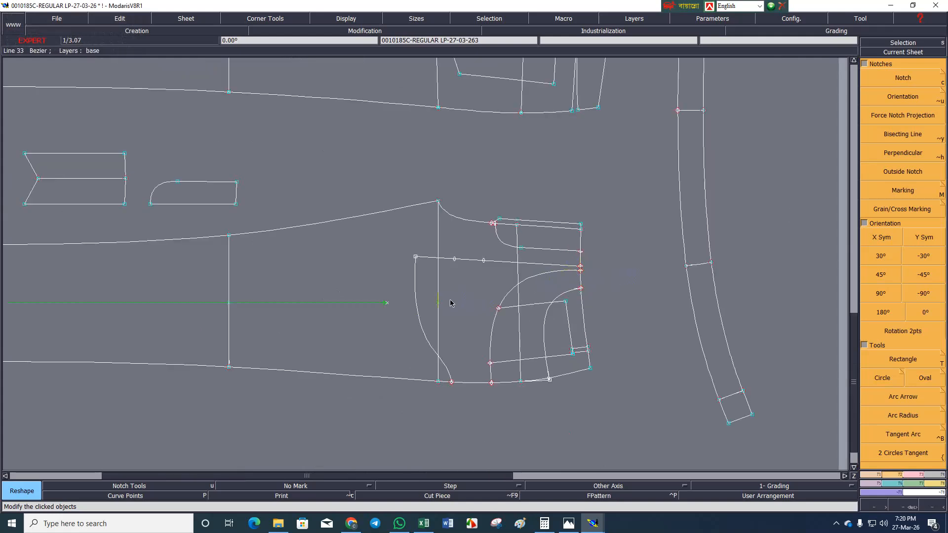
# Save the model in the save directory and show the whole pattern sheet.
pyautogui.hotkey('ctrl', 's')
pyautogui.click(395, 320)
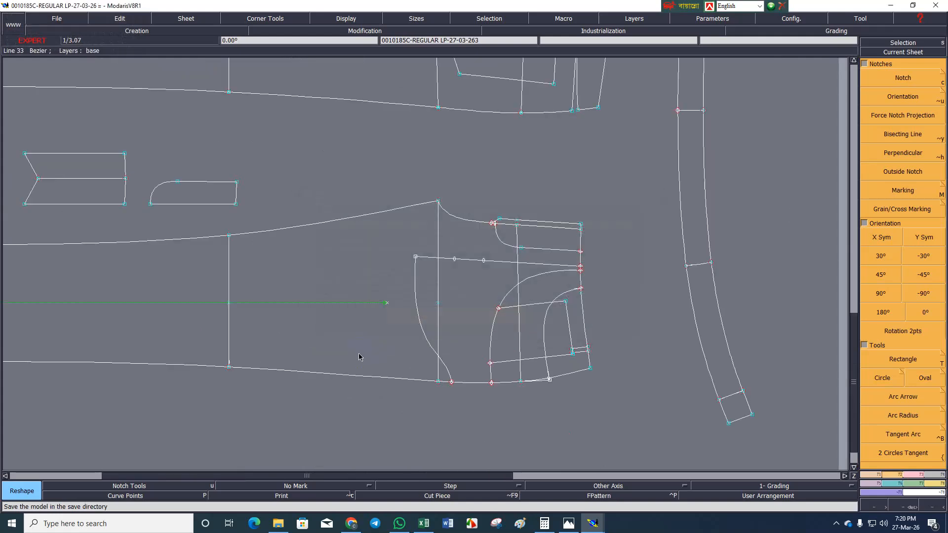
pyautogui.press('Home')
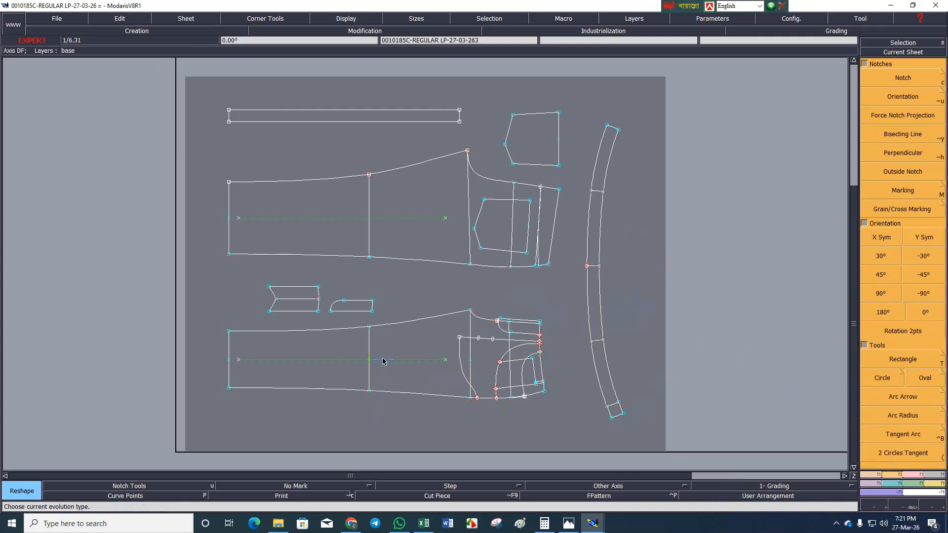
# Switch to the M-Chirt workbook in Excel and select the label text Waist in cell A2.
pyautogui.click(425, 525)
pyautogui.click(417, 488)
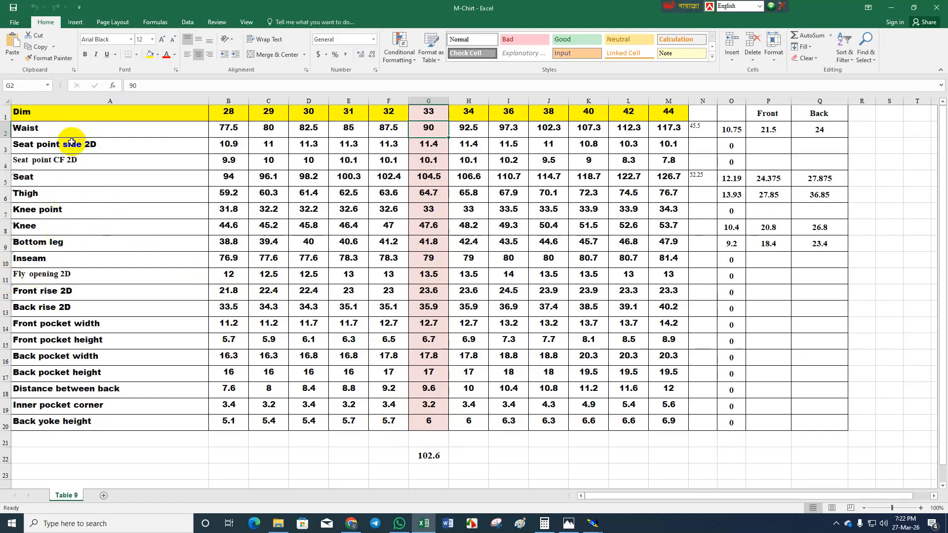
pyautogui.click(38, 134)
pyautogui.doubleClick(39, 134)
pyautogui.doubleClick(38, 134)
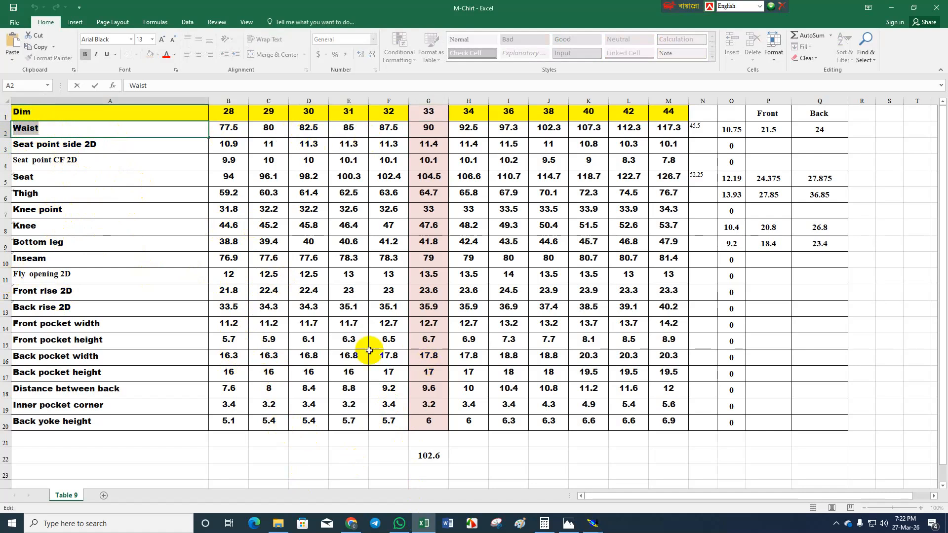
# Switch back to the Modaris pattern, display measures on the desk and add a length measurement along the curved waistband's inner edge.
pyautogui.click(594, 526)
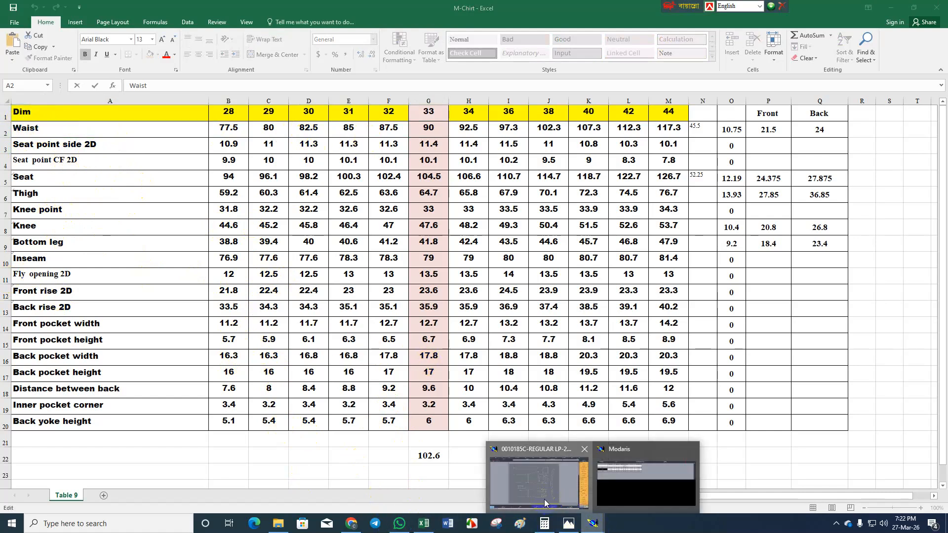
pyautogui.click(535, 481)
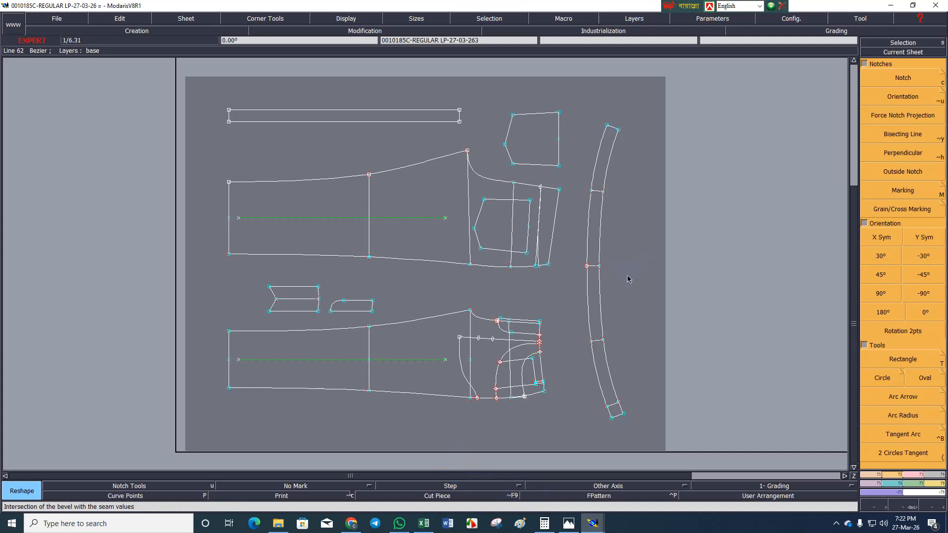
pyautogui.hotkey('ctrl', 'm')
pyautogui.click(601, 232)
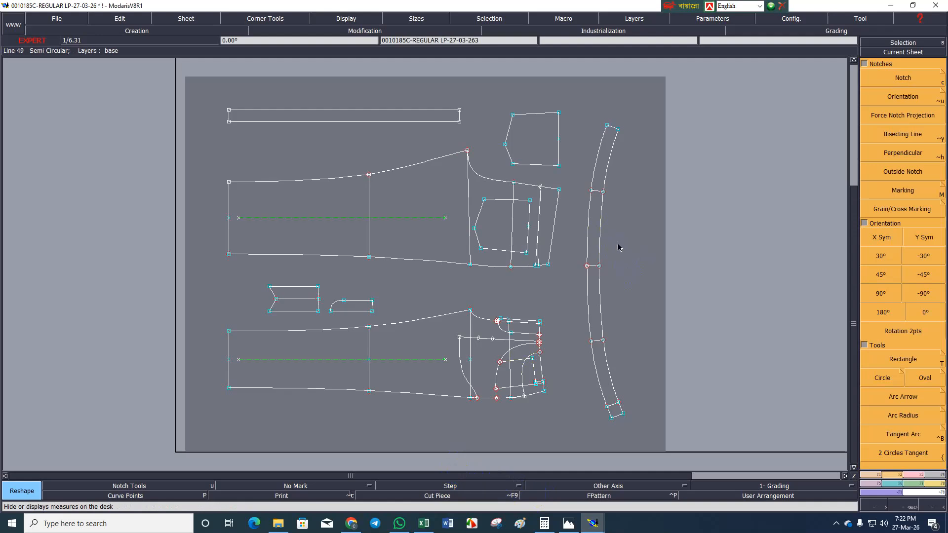
pyautogui.hotkey('alt', 'l')
pyautogui.click(601, 217)
pyautogui.click(630, 243)
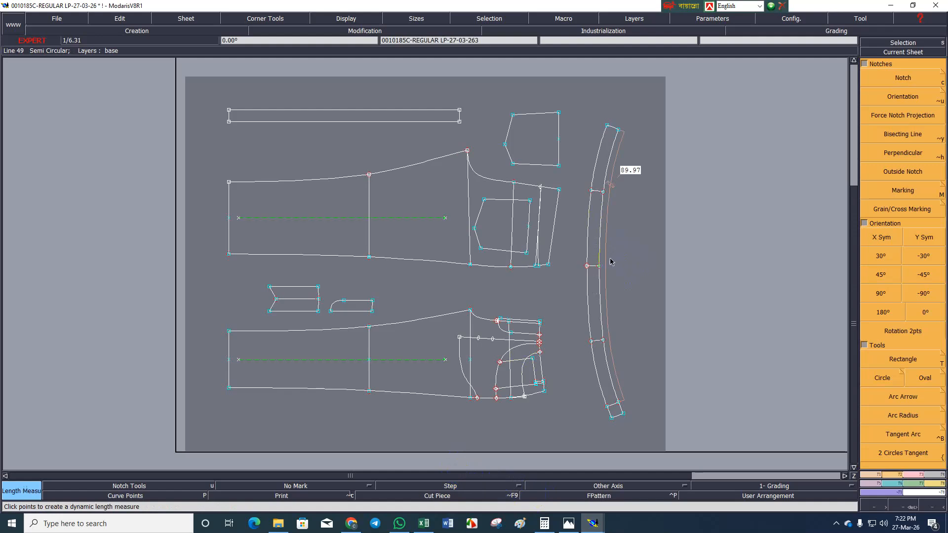
# Display the Measurement Chart Manager, open the MChart chart and move its window.
pyautogui.hotkey('ctrl', 'u')
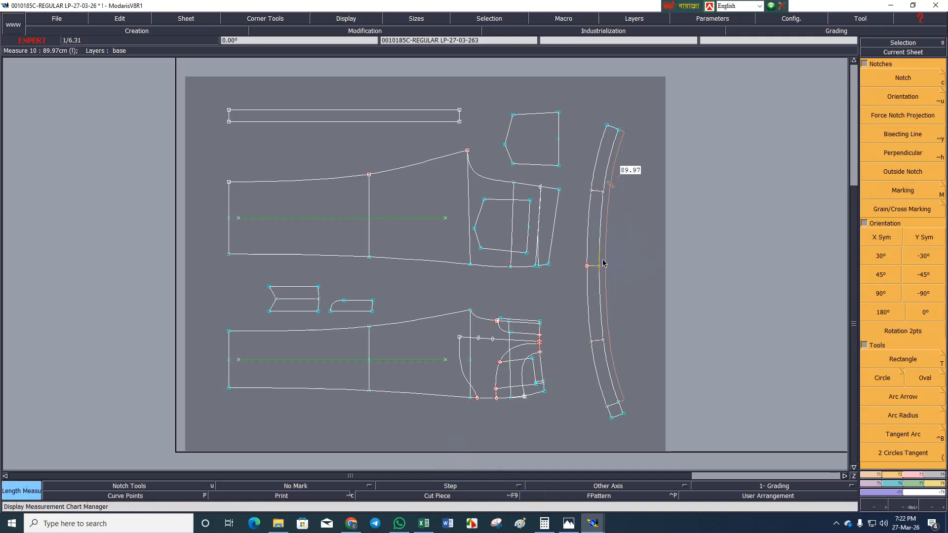
pyautogui.doubleClick(154, 187)
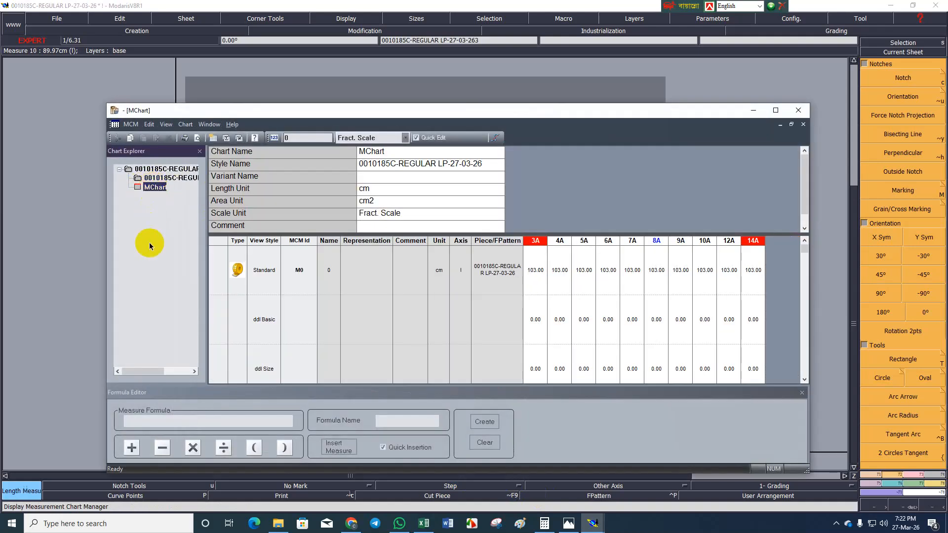
pyautogui.moveTo(547, 109); pyautogui.dragTo(576, 86)
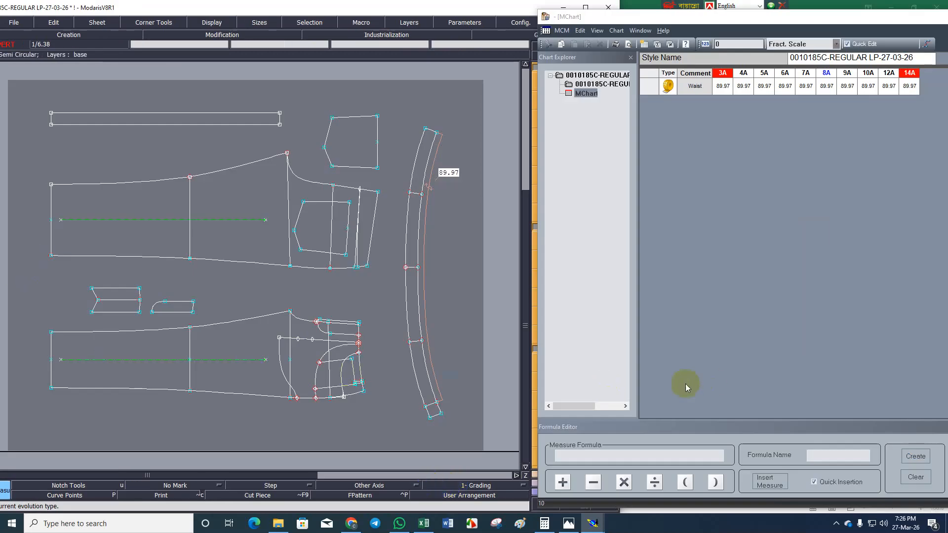
# Switch to the M-Chirt workbook in Excel and select the label text Seat point side 2D in cell A3.
pyautogui.click(423, 523)
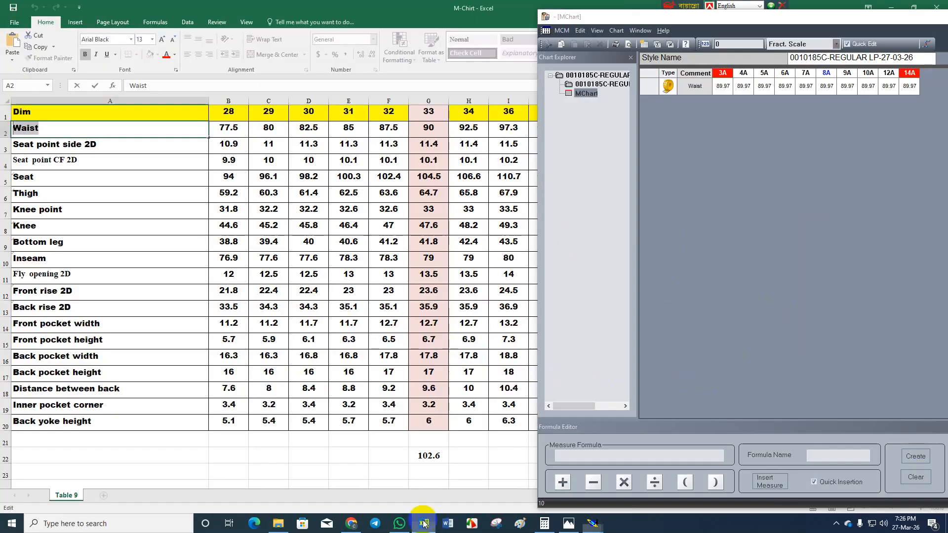
pyautogui.doubleClick(112, 146)
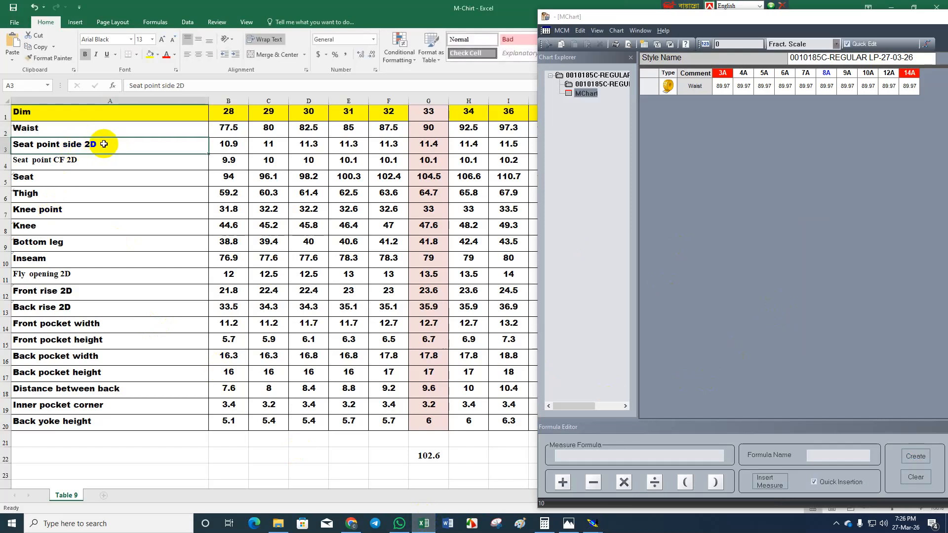
pyautogui.moveTo(106, 145); pyautogui.dragTo(2, 138)
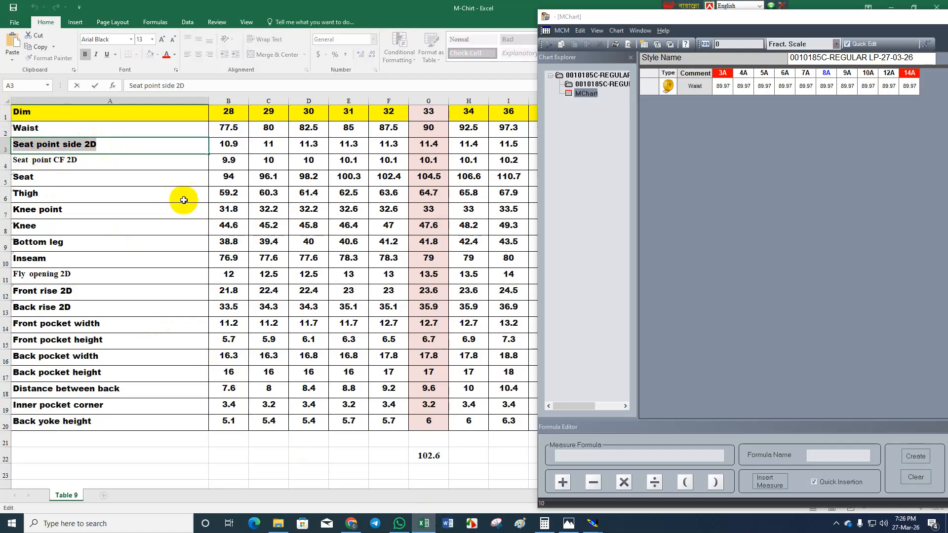
# Switch back to the Modaris pattern and add a length measurement along the front side seam from the waist corner to the seat line.
pyautogui.click(593, 522)
pyautogui.click(492, 486)
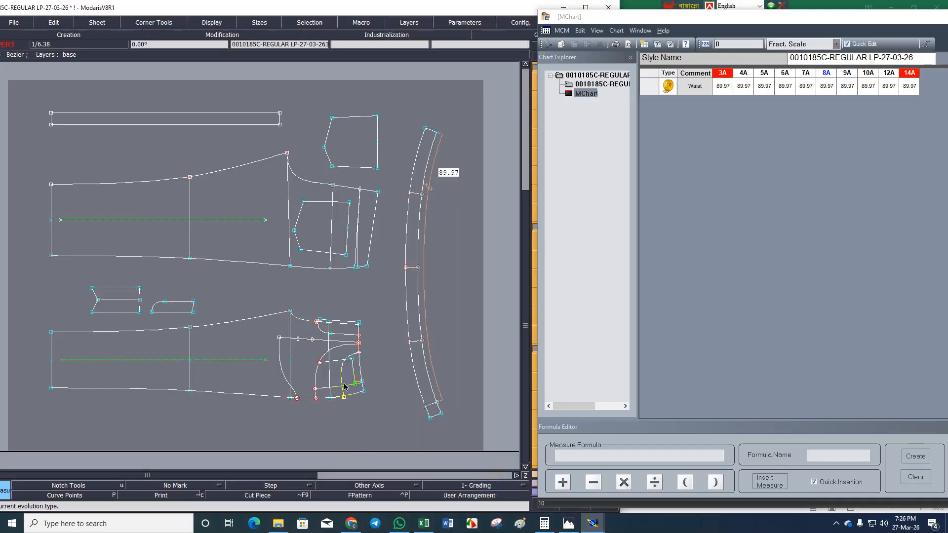
pyautogui.press('Return')
pyautogui.moveTo(280, 305); pyautogui.dragTo(376, 419)
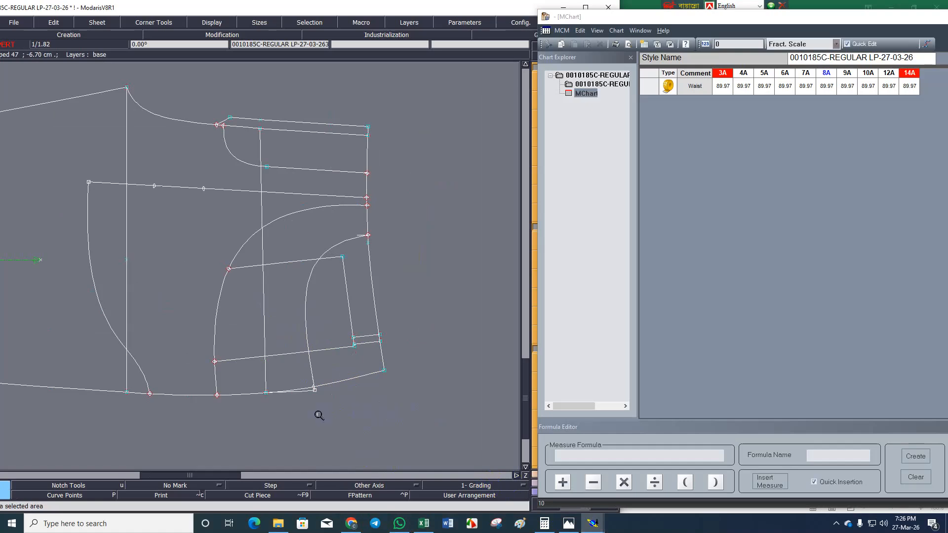
pyautogui.rightClick(345, 393)
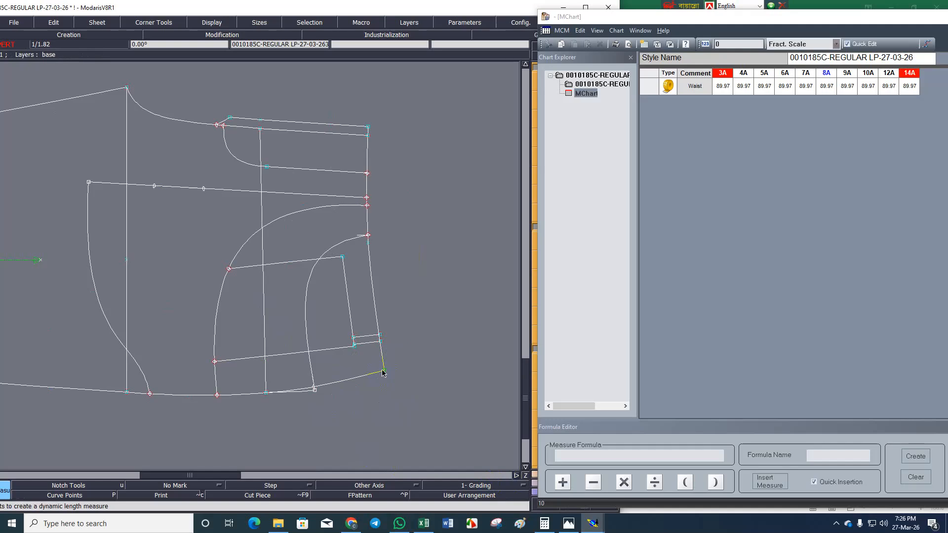
pyautogui.click(265, 396)
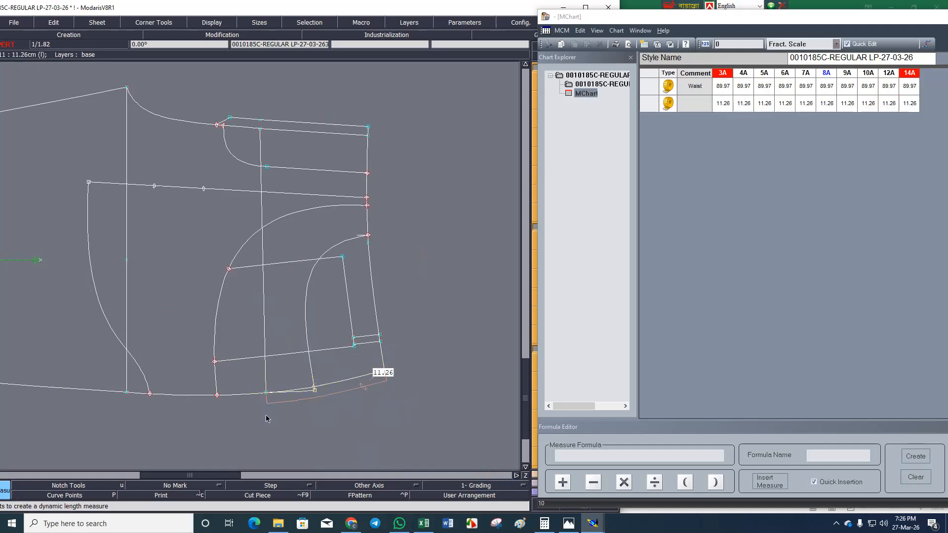
# Label the second measure in the chart Seat point side 2D, and copy the label Seat point CF 2D from Excel cell A4.
pyautogui.click(686, 105)
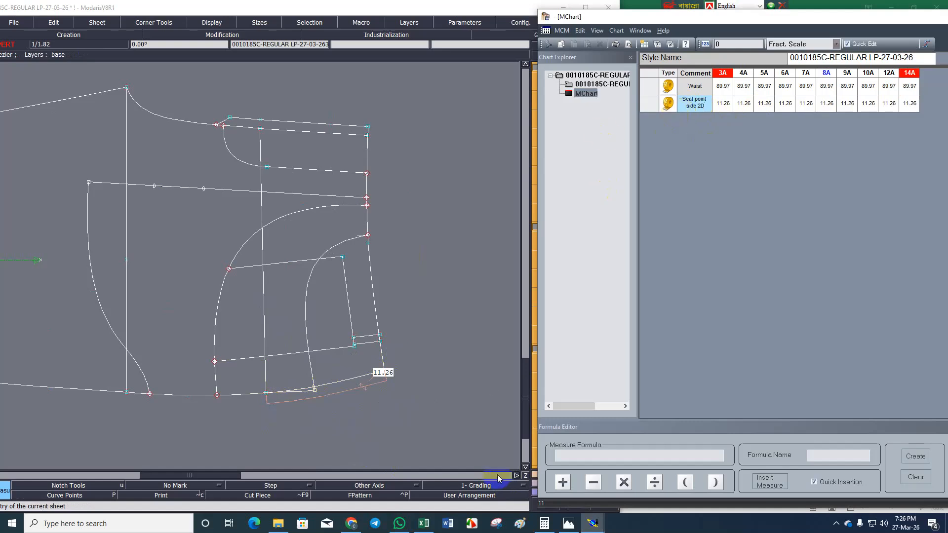
pyautogui.click(424, 523)
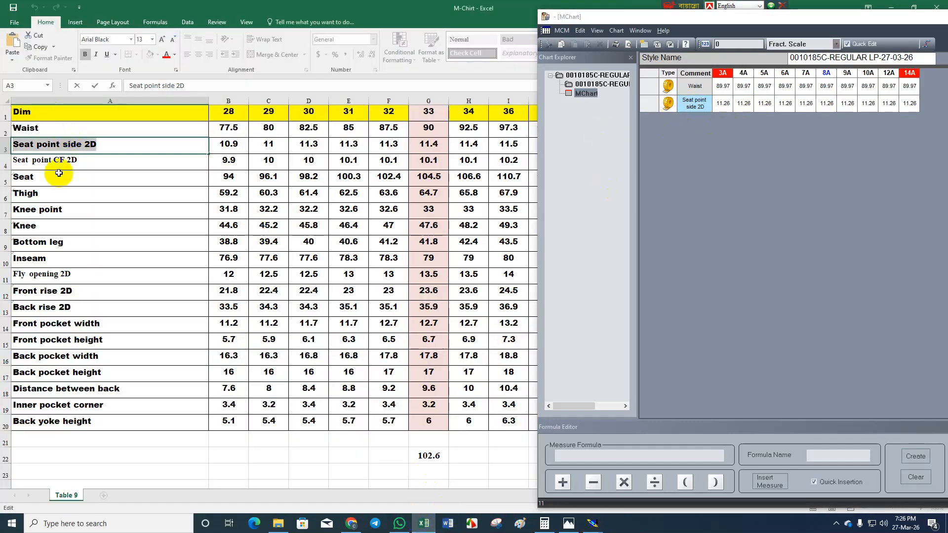
pyautogui.doubleClick(79, 159)
pyautogui.moveTo(79, 159); pyautogui.dragTo(7, 158)
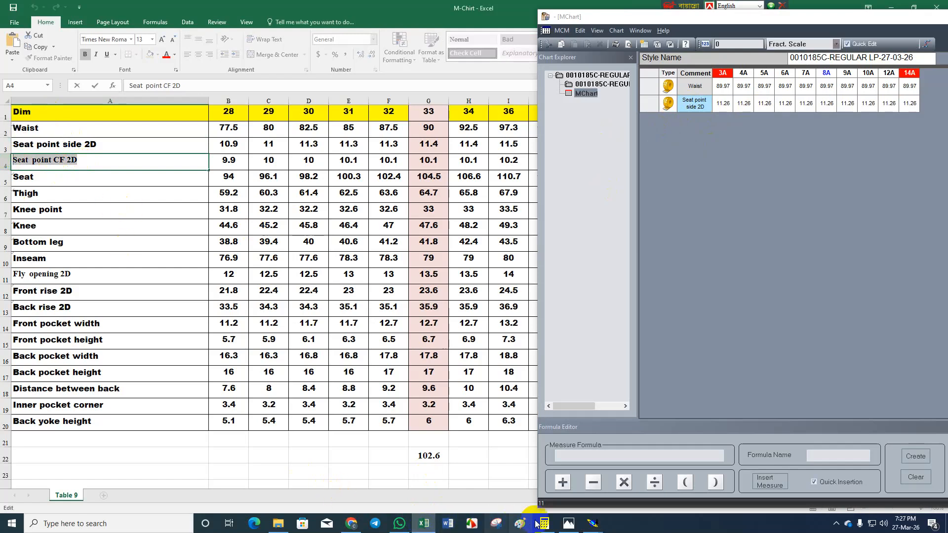
# Back in Modaris, add a length measure along the front piece's centre front from waist to seat line and label it Seat point CF 2D.
pyautogui.moveTo(592, 523)
pyautogui.click(498, 484)
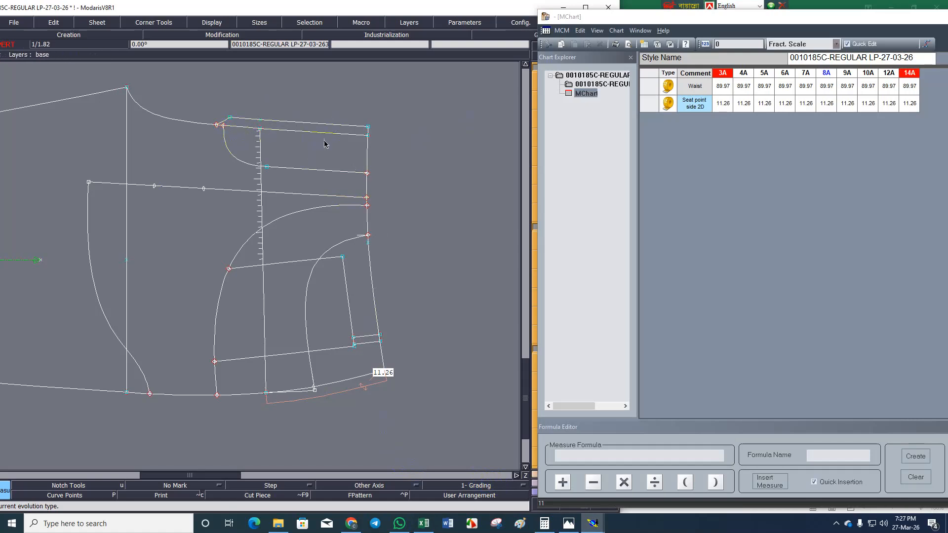
pyautogui.click(367, 133)
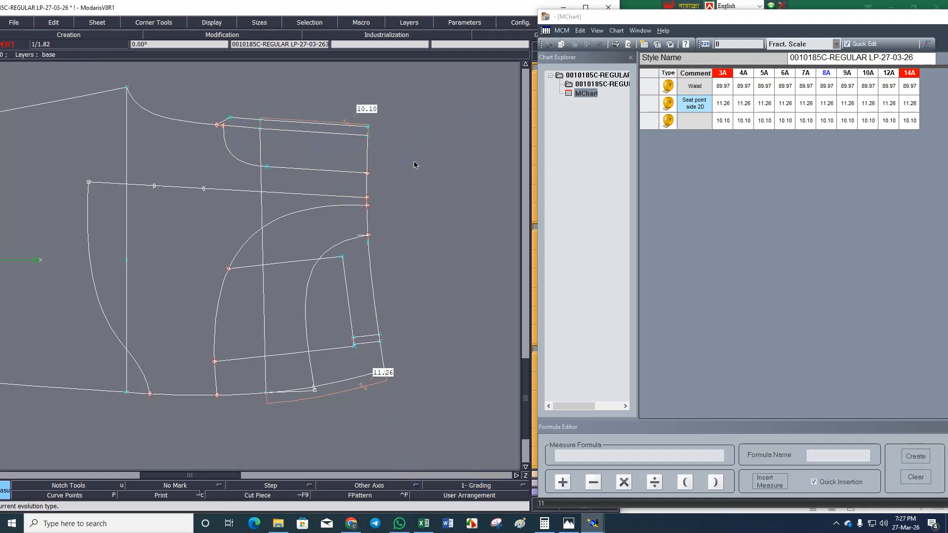
pyautogui.click(694, 121)
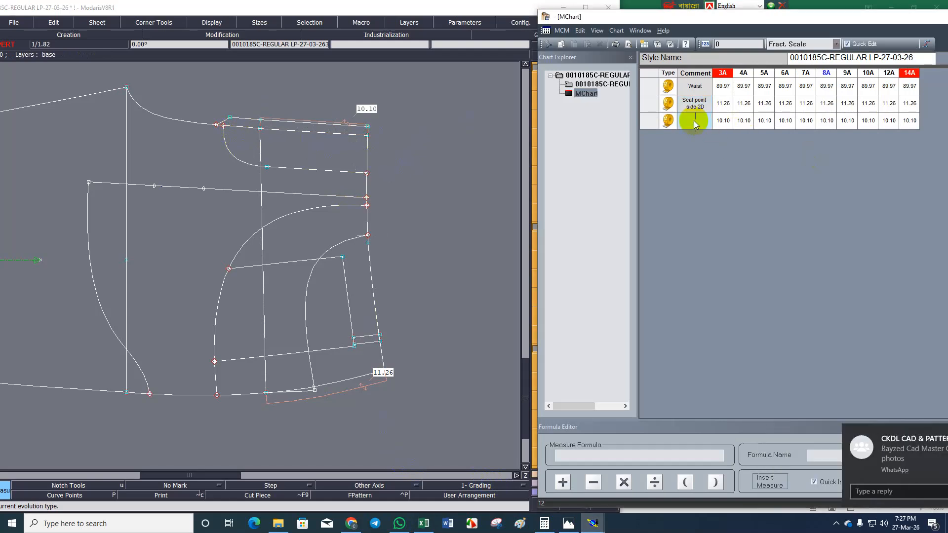
pyautogui.write('Seat point CF 2D')
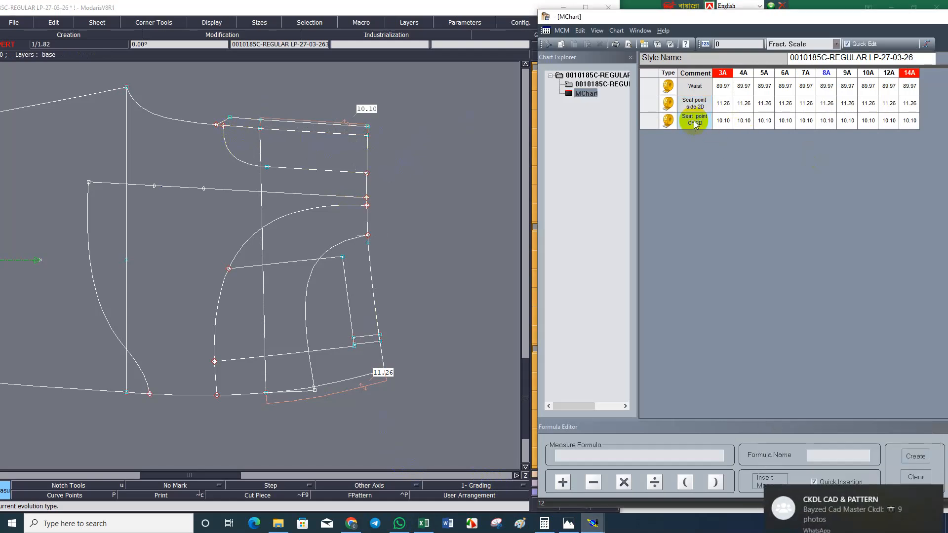
# Switch to the M-Chirt workbook in Excel and copy the label text Seat from cell A5.
pyautogui.click(424, 523)
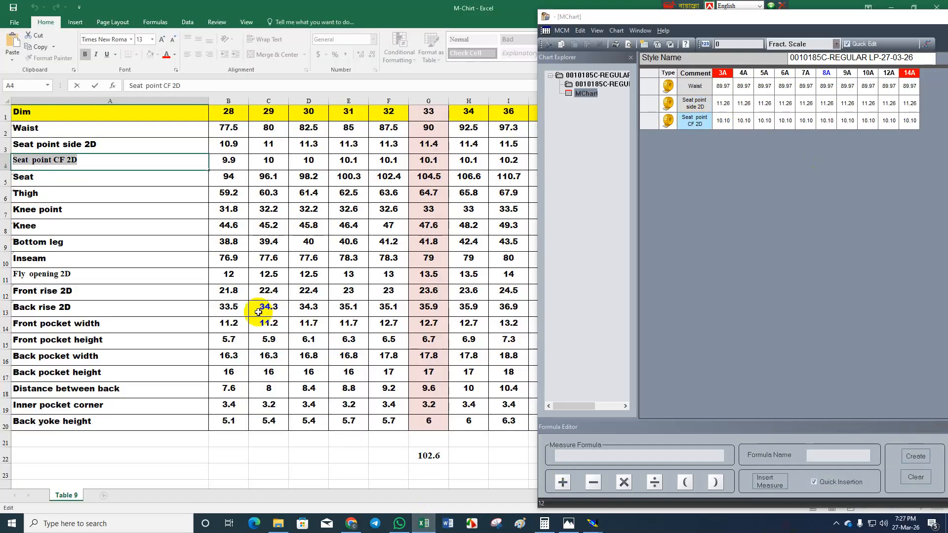
pyautogui.doubleClick(47, 178)
pyautogui.moveTo(47, 178); pyautogui.dragTo(2, 176)
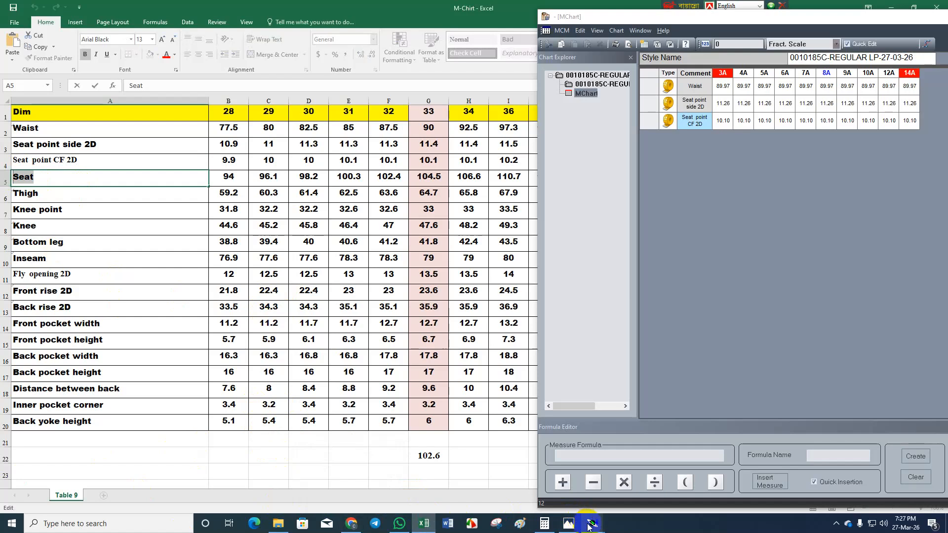
# Return to Modaris and add length measures along the seat lines of the front and back pieces.
pyautogui.click(570, 522)
pyautogui.click(493, 466)
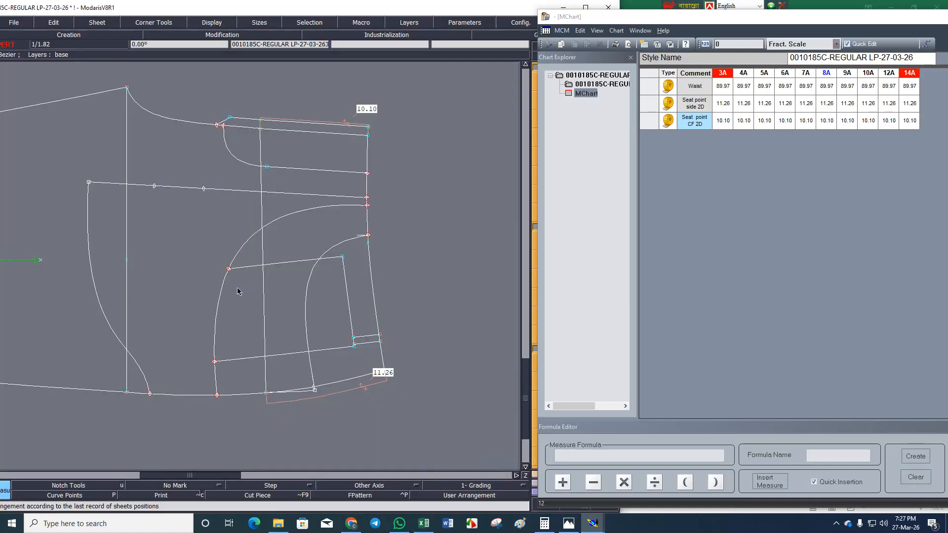
pyautogui.click(263, 286)
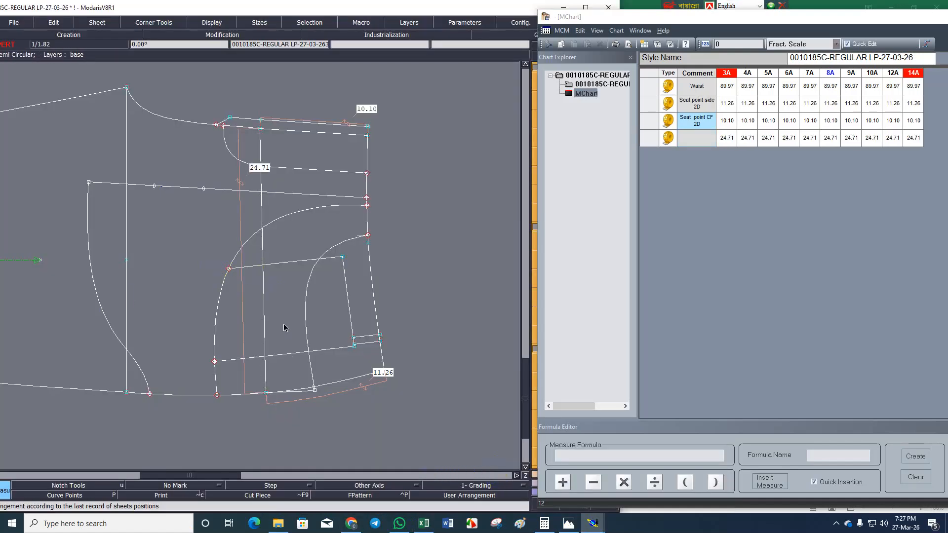
pyautogui.scroll(-2, 306, 330)
pyautogui.scroll(-1, 307, 334)
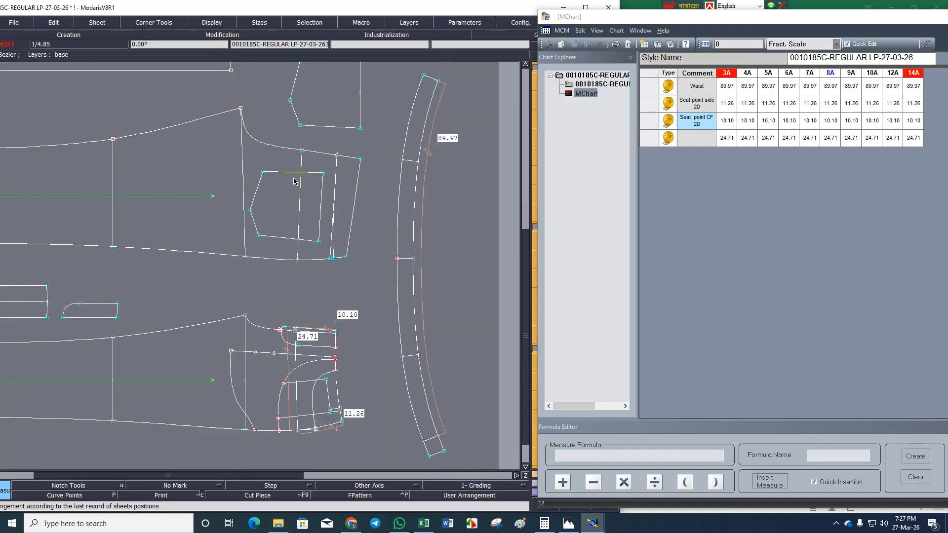
pyautogui.click(300, 189)
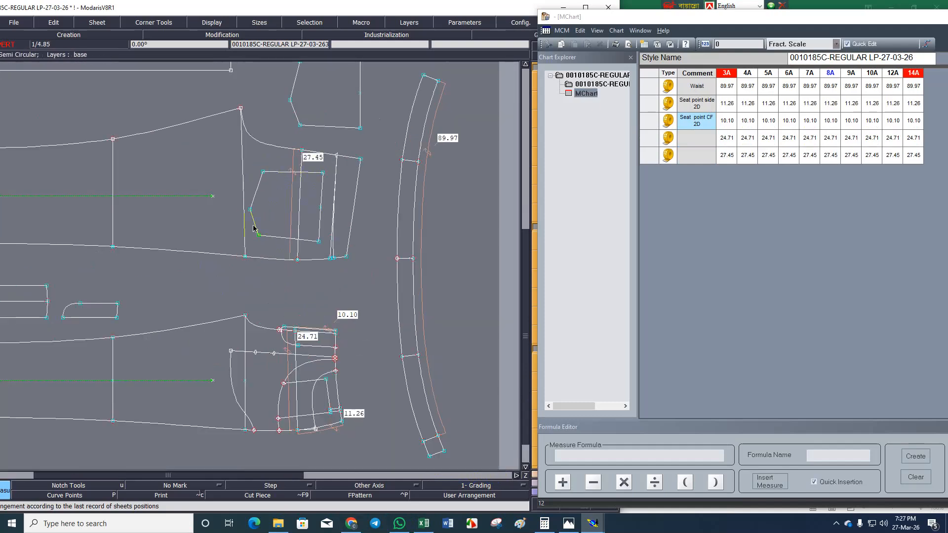
# Create a formula row adding the front and back seat measures, and a second formula row multiplying that sum by 2.
pyautogui.click(650, 143)
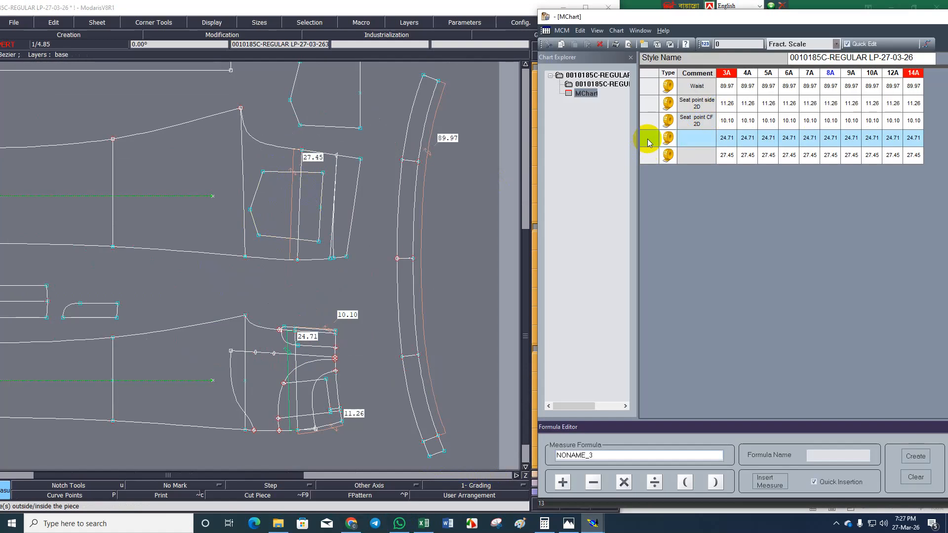
pyautogui.write('+')
pyautogui.click(649, 157)
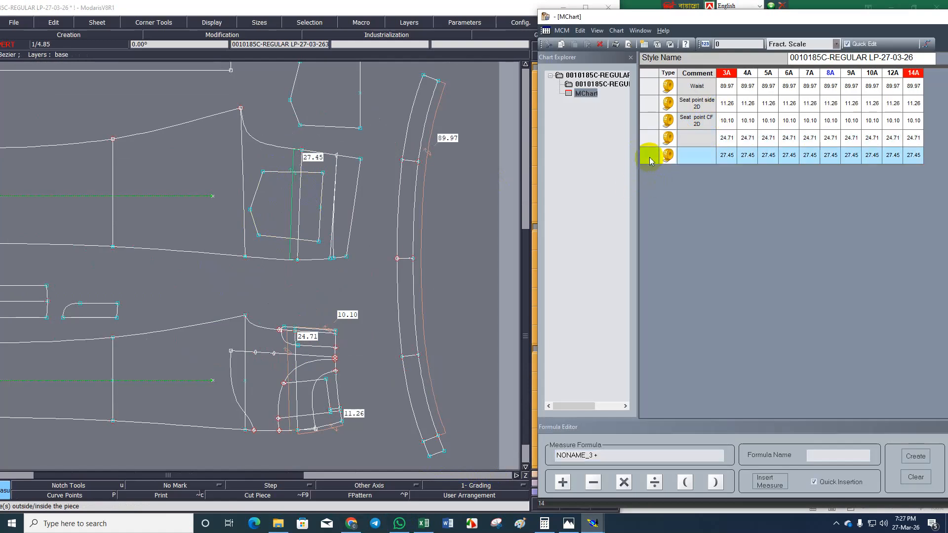
pyautogui.press('Return')
pyautogui.click(652, 175)
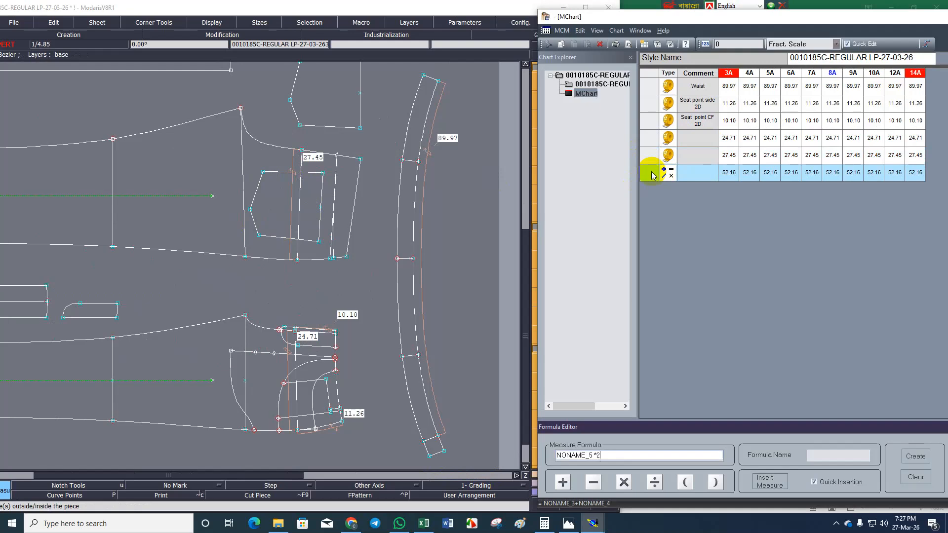
pyautogui.press('Return')
# Label the doubled formula row Seat and delete the three unlabelled rows above it from the chart.
pyautogui.click(673, 191)
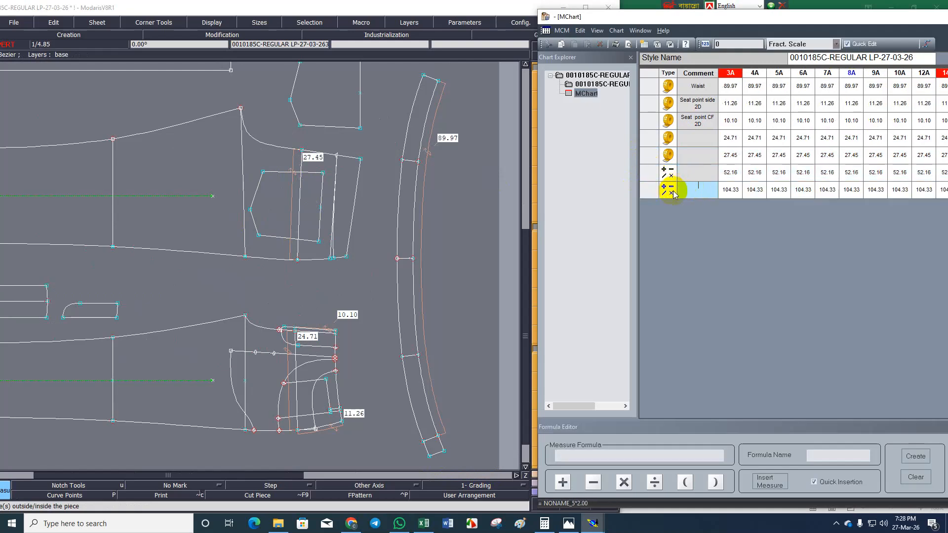
pyautogui.write('Seat')
pyautogui.moveTo(646, 140); pyautogui.dragTo(650, 175)
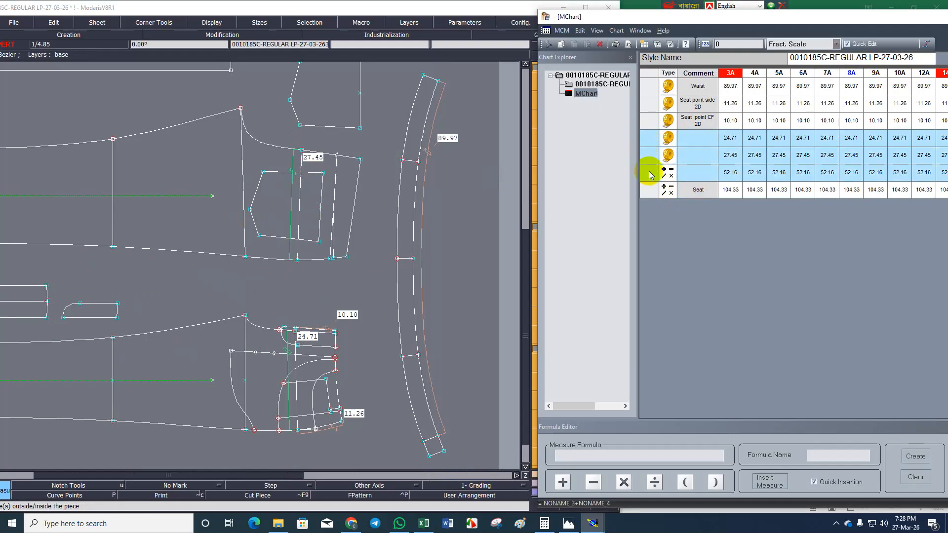
pyautogui.press('Delete')
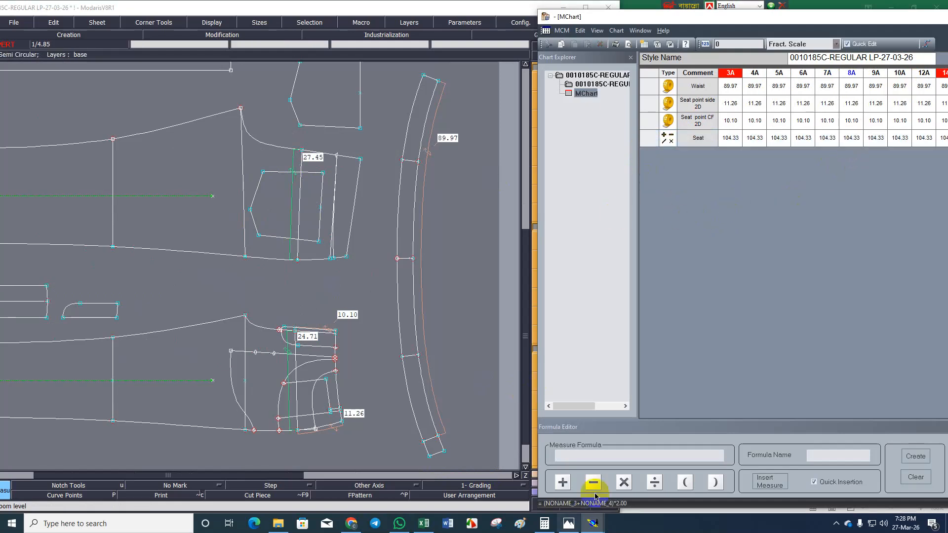
# Copy the label Thigh from Excel cell A6, and in Modaris add length measures along the front and back thigh lines at crotch level.
pyautogui.click(423, 523)
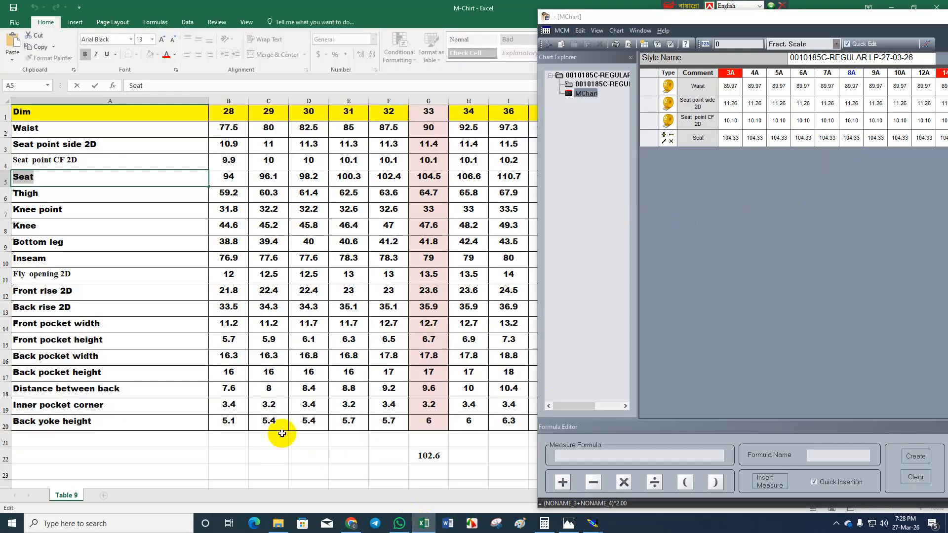
pyautogui.doubleClick(27, 193)
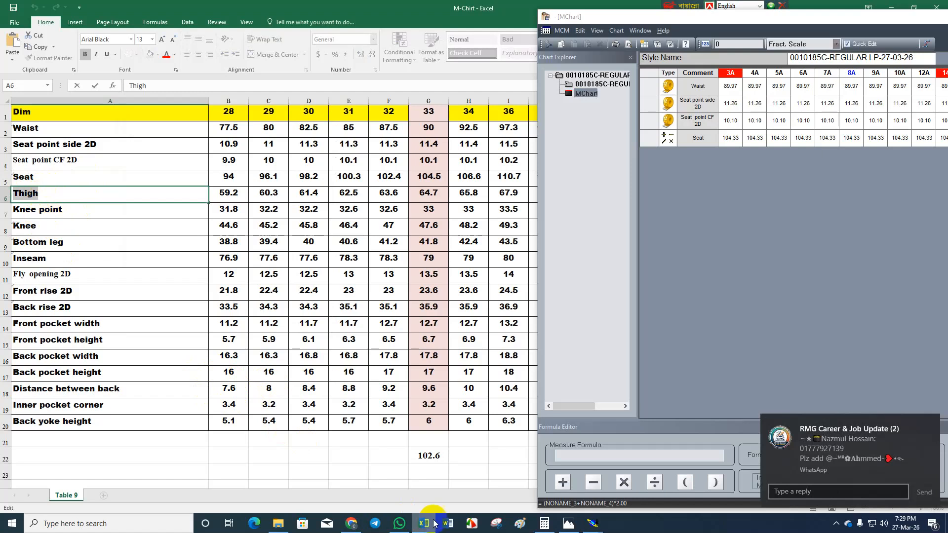
pyautogui.click(594, 526)
pyautogui.click(496, 478)
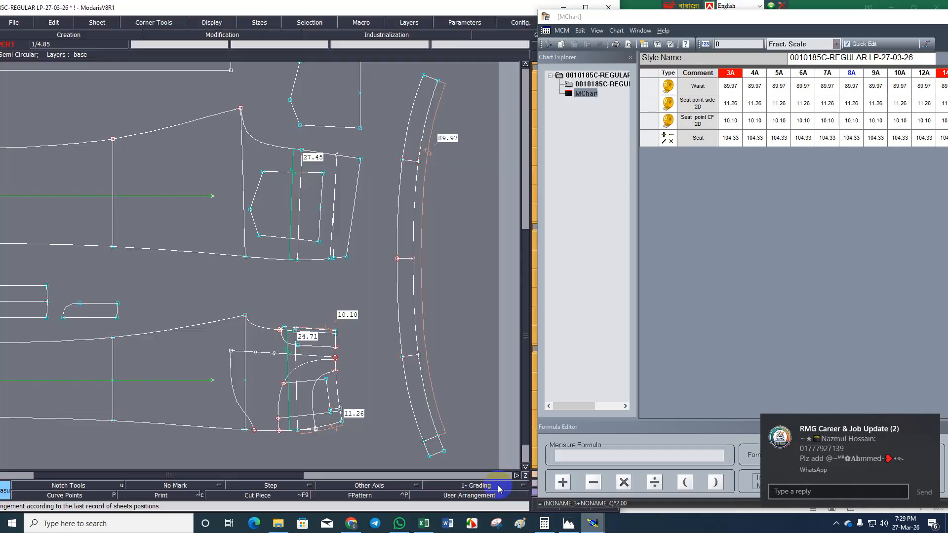
pyautogui.click(195, 361)
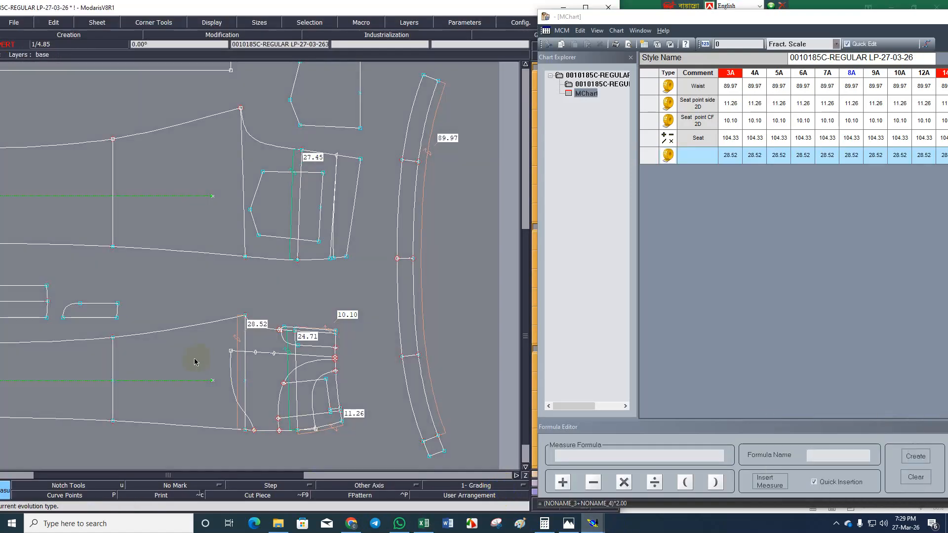
pyautogui.click(218, 154)
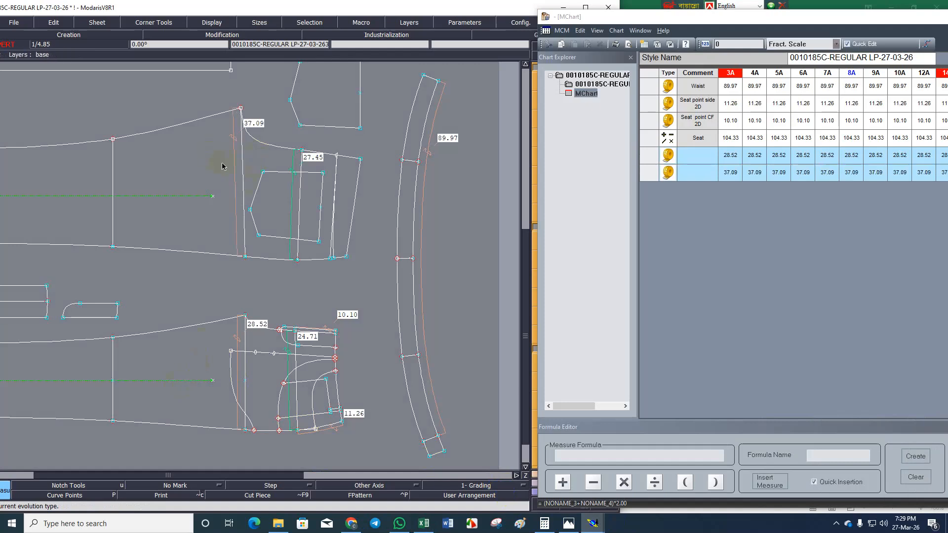
# Create a formula row in the chart adding the front and back thigh measures.
pyautogui.click(647, 157)
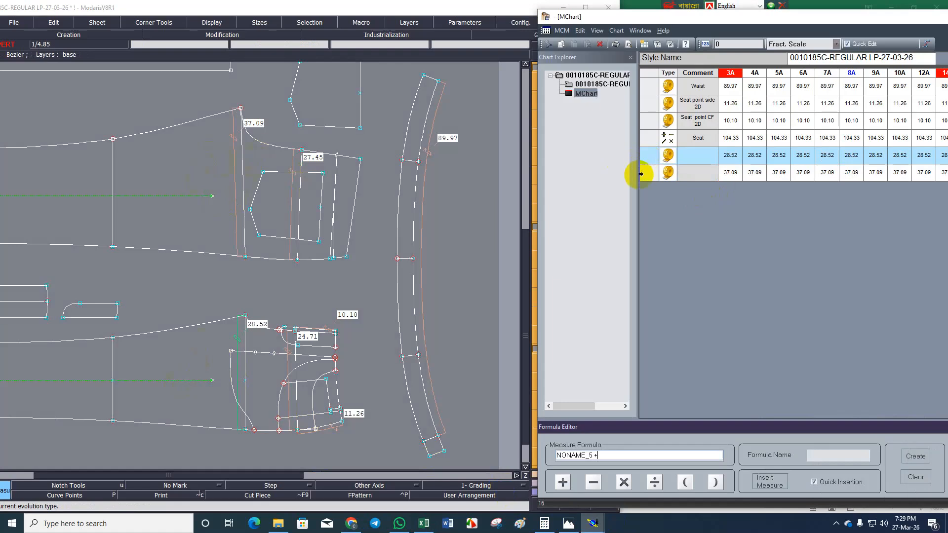
pyautogui.click(646, 172)
pyautogui.press('Return')
# Label the thigh sum row Thigh and delete the two unlabelled thigh measure rows above it.
pyautogui.click(697, 195)
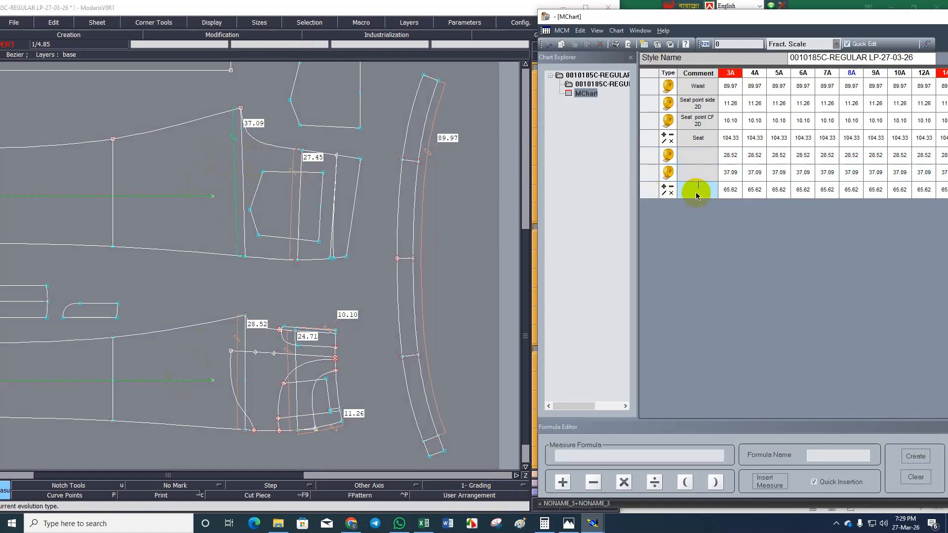
pyautogui.write('Thigh')
pyautogui.moveTo(647, 154); pyautogui.dragTo(651, 170)
pyautogui.press('Delete')
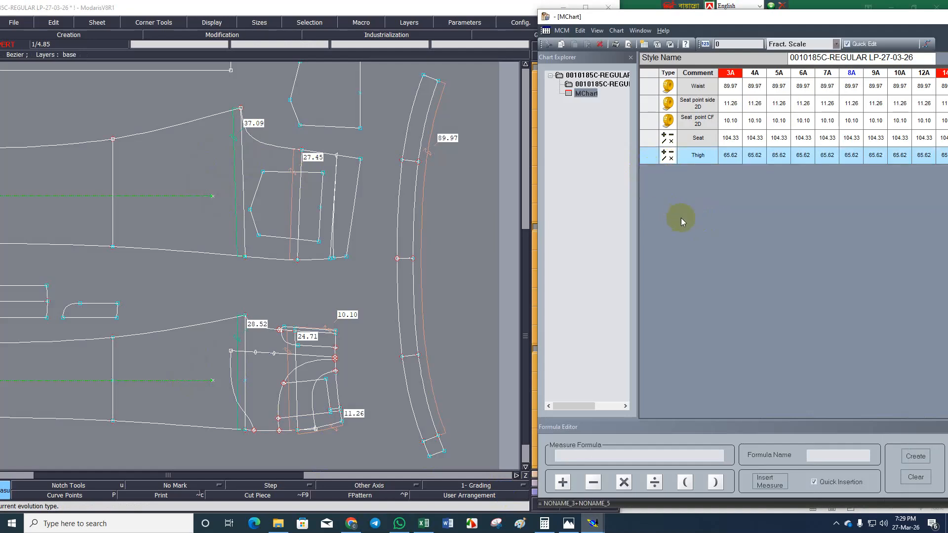
# Switch to the M-Chirt workbook in Excel and copy the label text Knee point from cell A7.
pyautogui.click(424, 524)
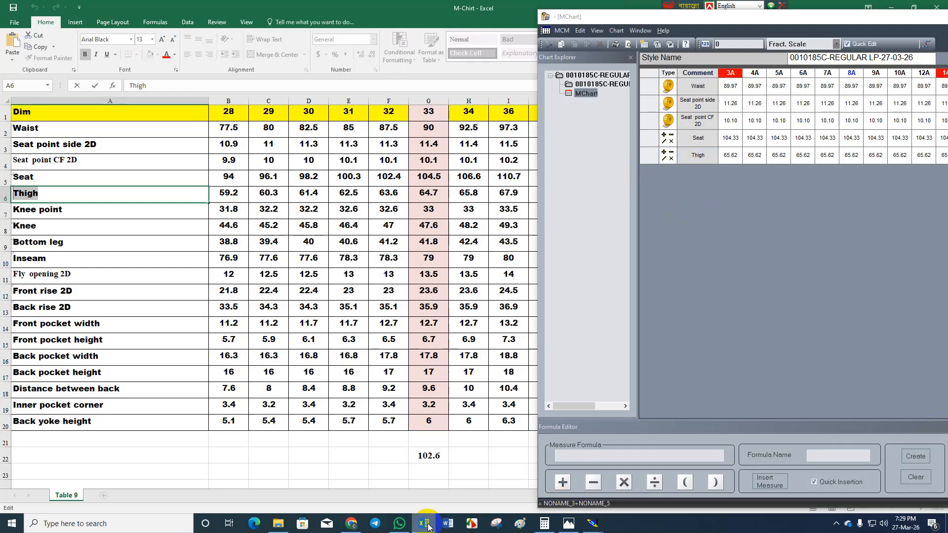
pyautogui.click(75, 214)
pyautogui.doubleClick(75, 213)
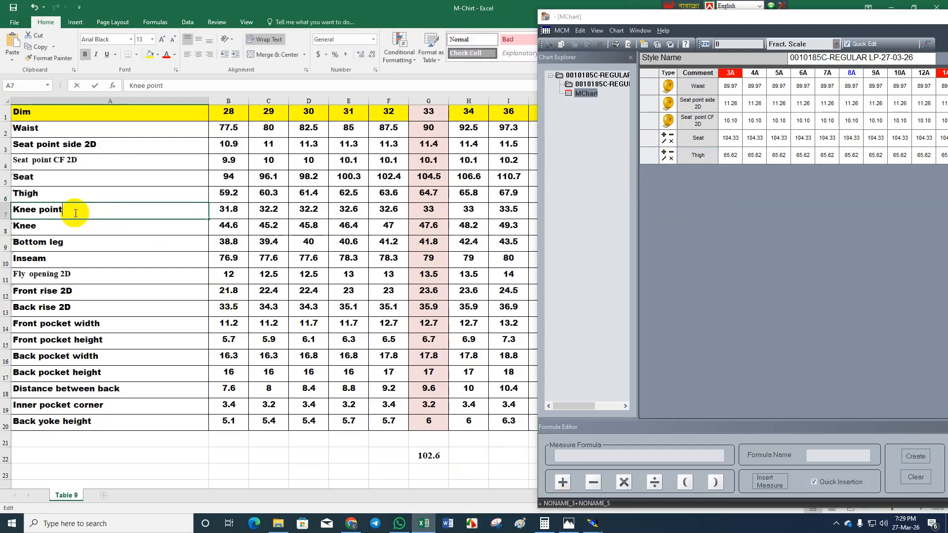
pyautogui.moveTo(75, 213); pyautogui.dragTo(4, 201)
pyautogui.hotkey('ctrl', 'c')
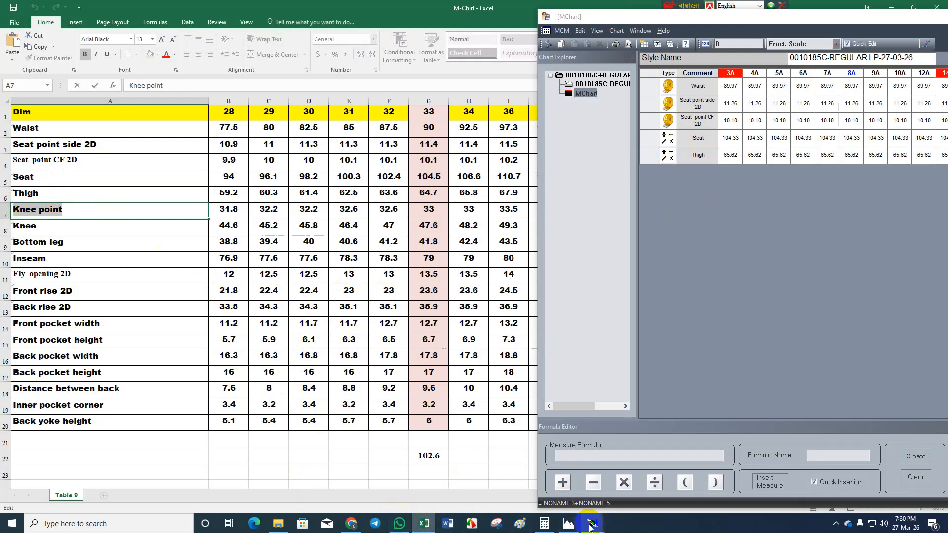
# Return to Modaris, add a length measure along the front inseam from crotch point to knee line, and label it Knee point.
pyautogui.moveTo(592, 524)
pyautogui.click(493, 475)
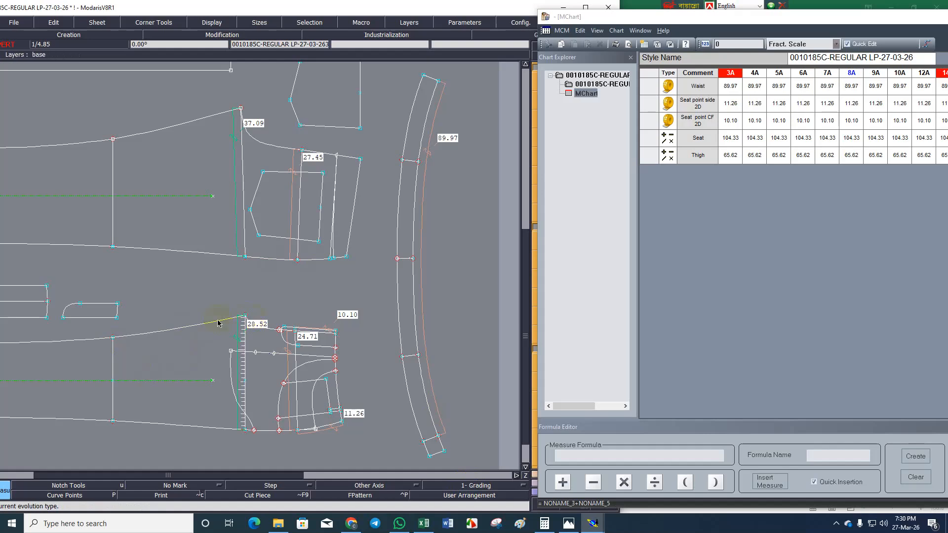
pyautogui.click(115, 340)
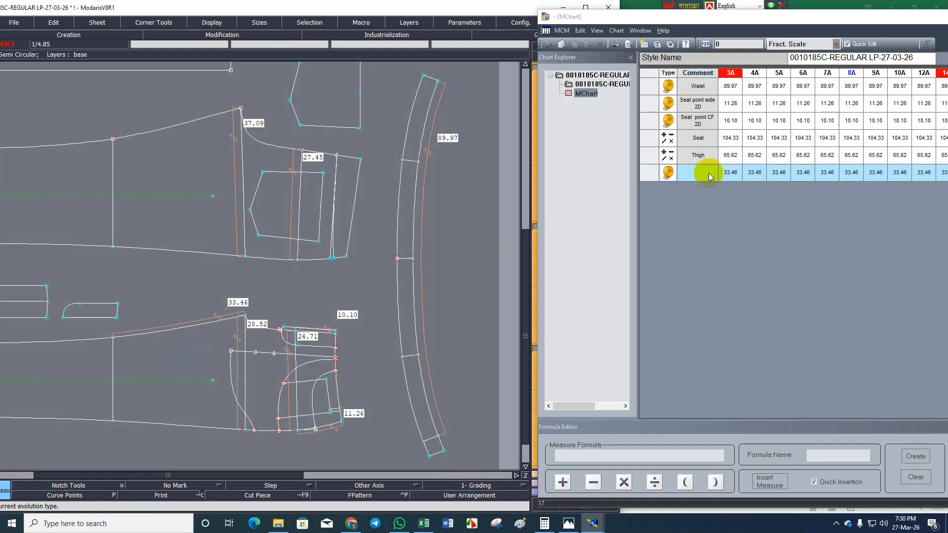
pyautogui.click(708, 172)
pyautogui.write('Knee point')
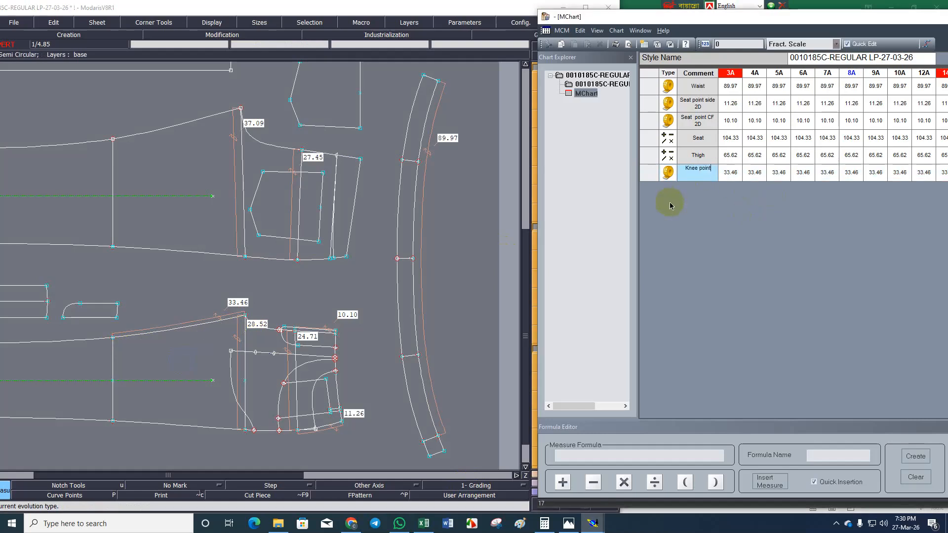
# Switch to the M-Chirt workbook in Excel and select the label text Knee in cell A8.
pyautogui.click(419, 522)
pyautogui.click(39, 226)
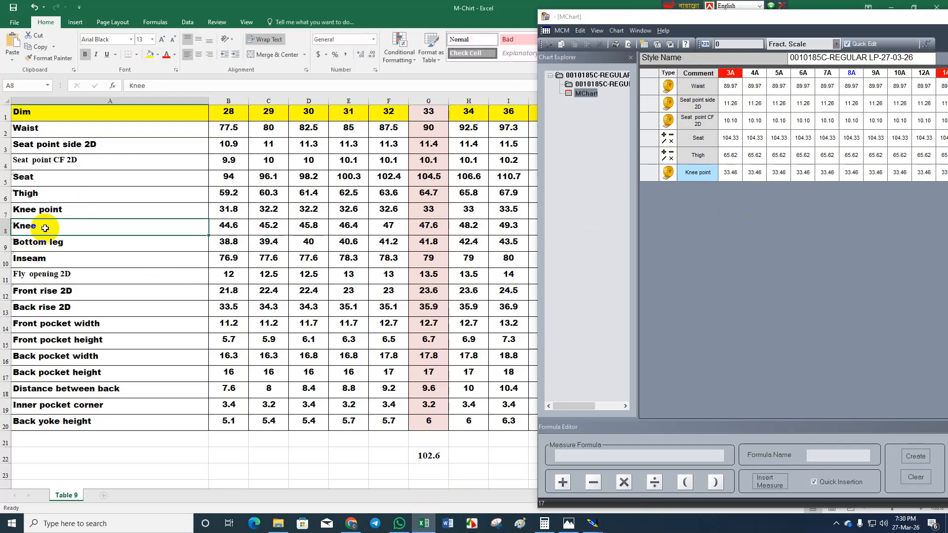
pyautogui.doubleClick(39, 226)
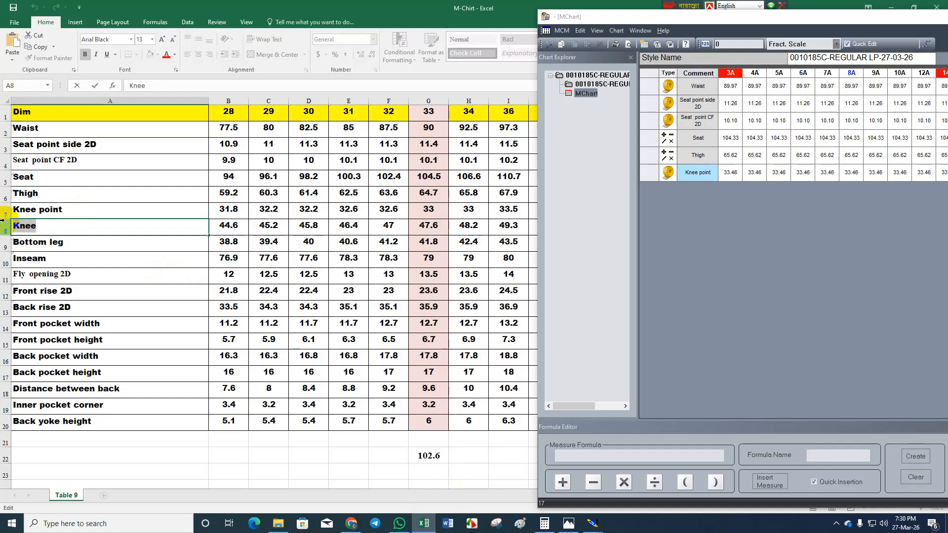
# Return to Modaris, add length measures on the front and back knee lines, and create a formula row summing them.
pyautogui.click(422, 521)
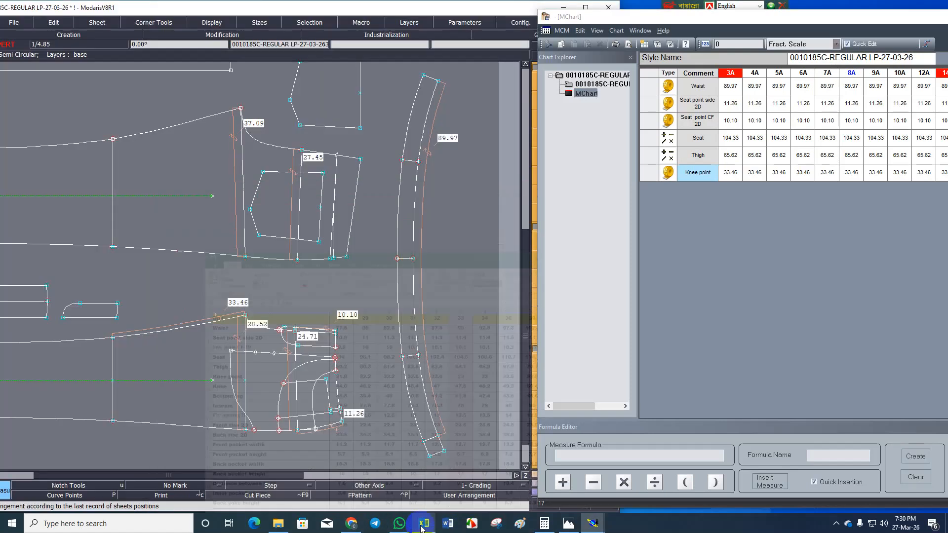
pyautogui.click(111, 364)
pyautogui.click(113, 180)
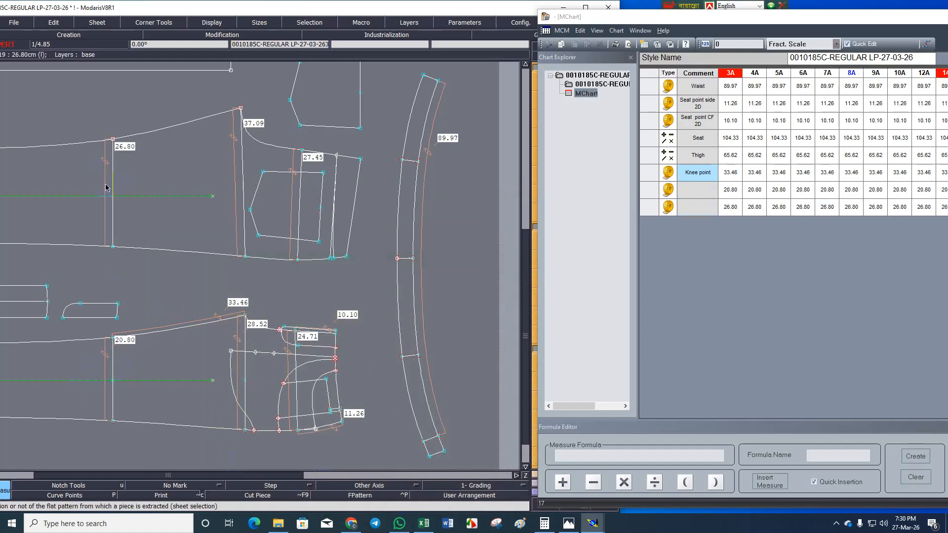
pyautogui.click(649, 194)
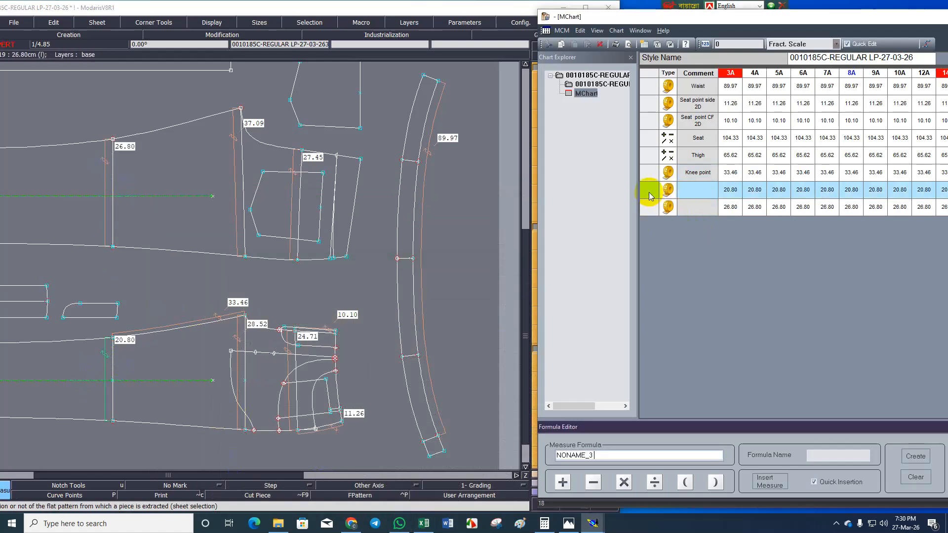
pyautogui.click(649, 207)
pyautogui.press('Return')
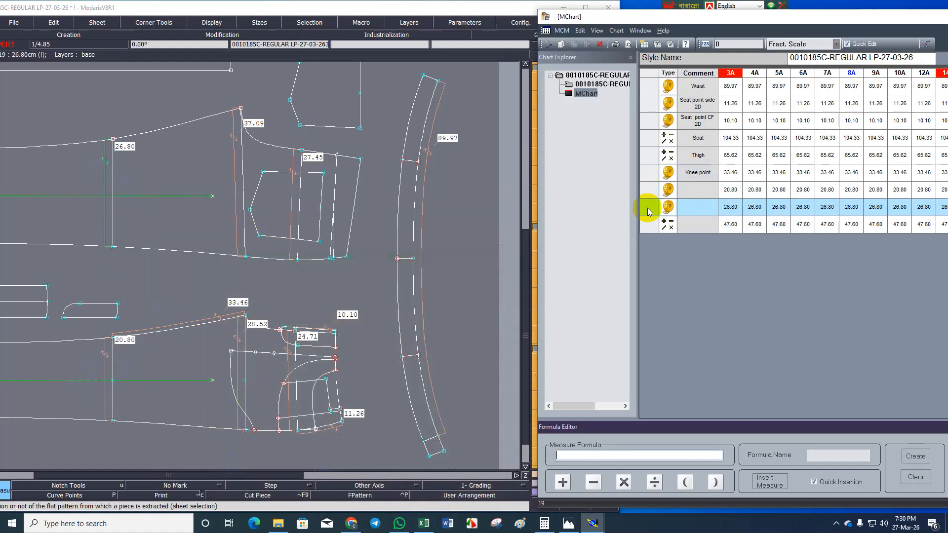
# Label the knee sum row Knee and delete the two unlabelled knee measure rows above it.
pyautogui.click(703, 224)
pyautogui.write('Knee')
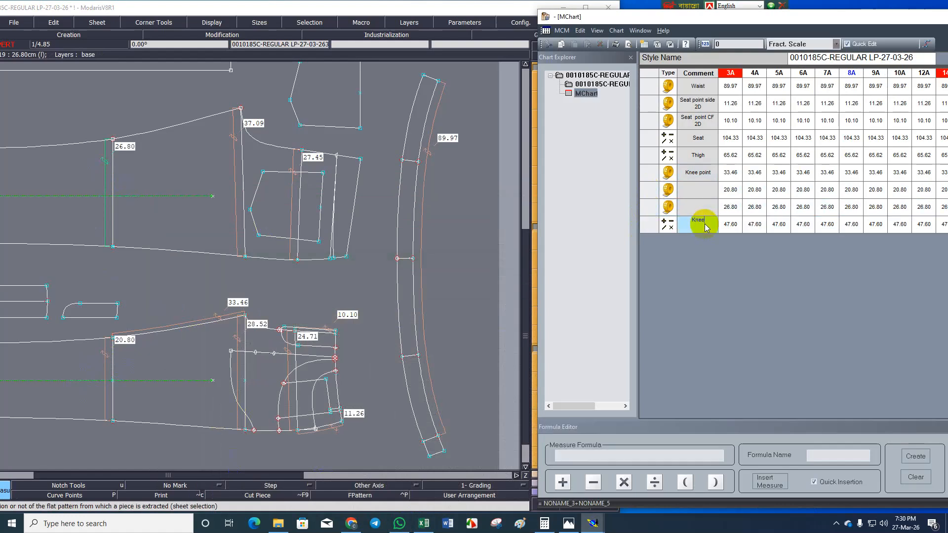
pyautogui.moveTo(654, 192); pyautogui.dragTo(651, 205)
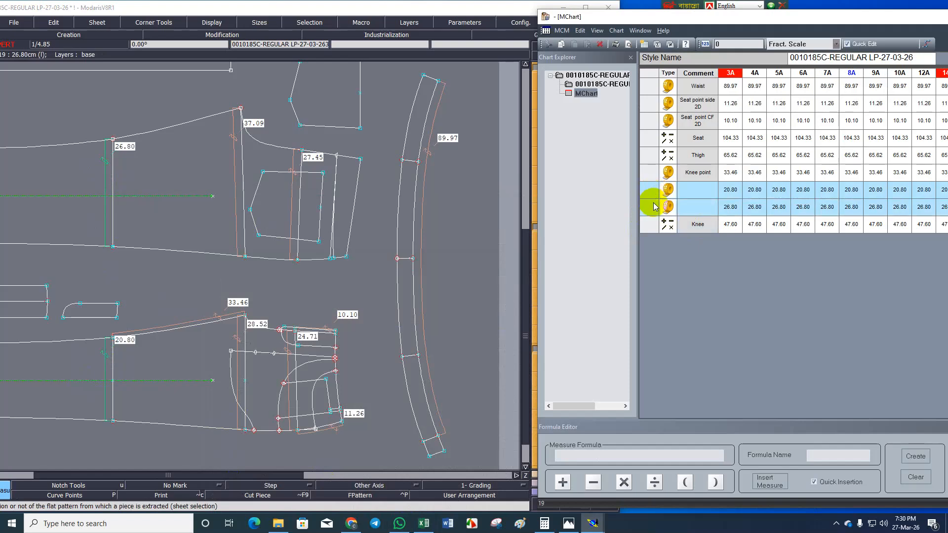
pyautogui.press('Delete')
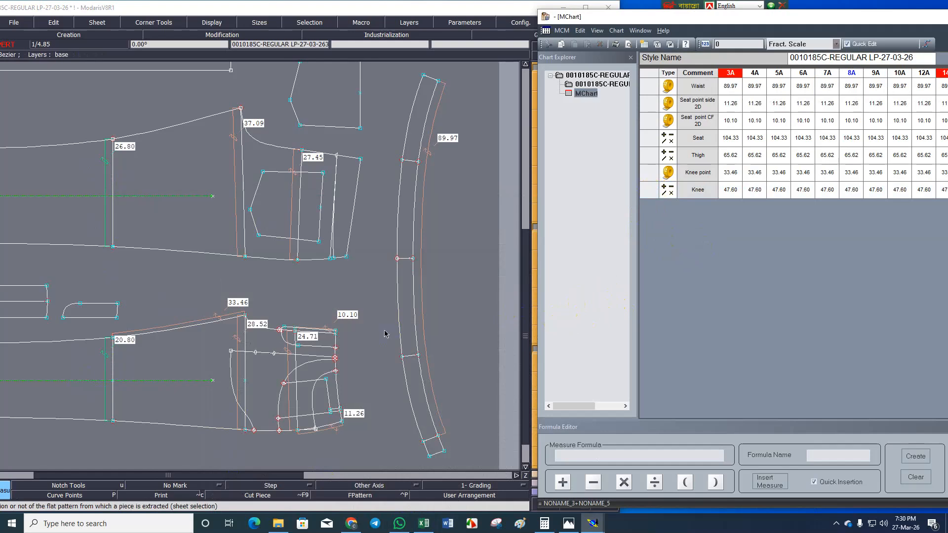
# Switch to the M-Chirt workbook in Excel and copy the label text Bottom leg from cell A9.
pyautogui.click(423, 523)
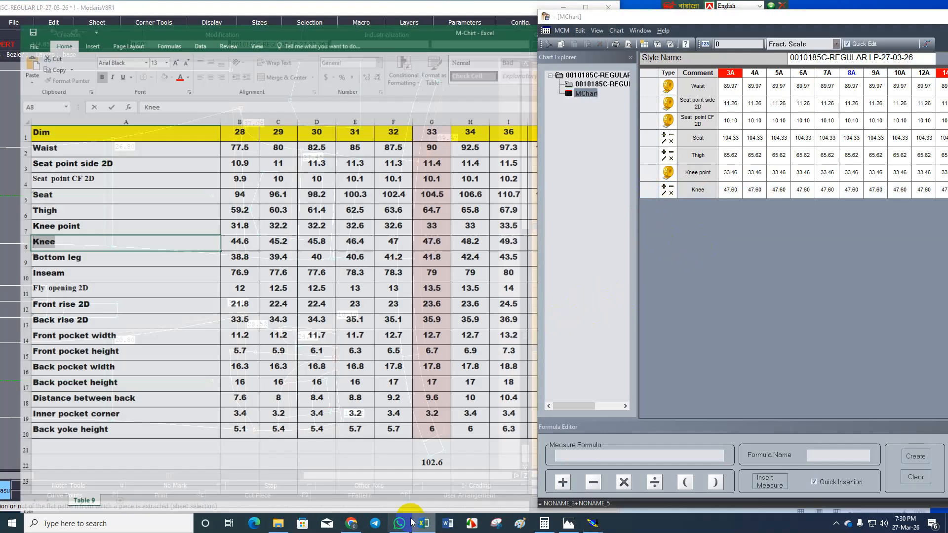
pyautogui.click(64, 243)
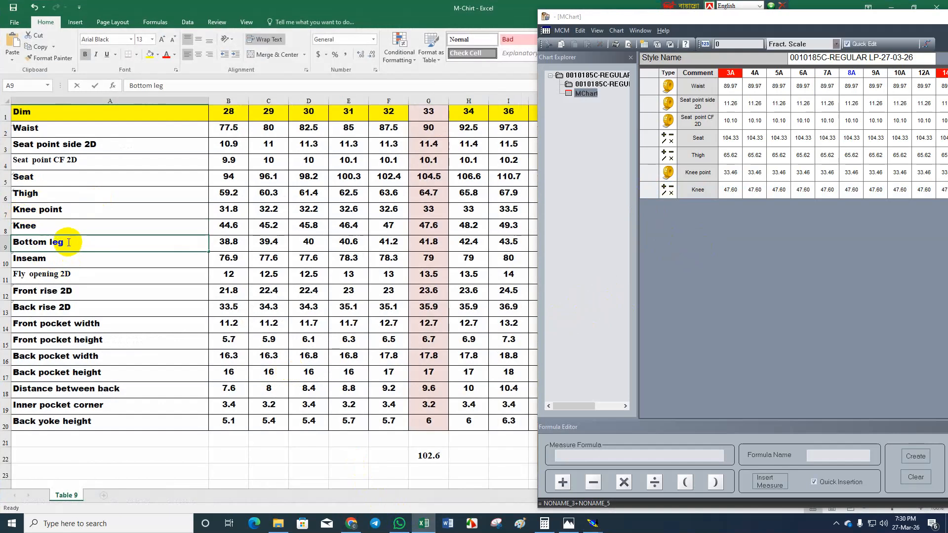
pyautogui.press('F2')
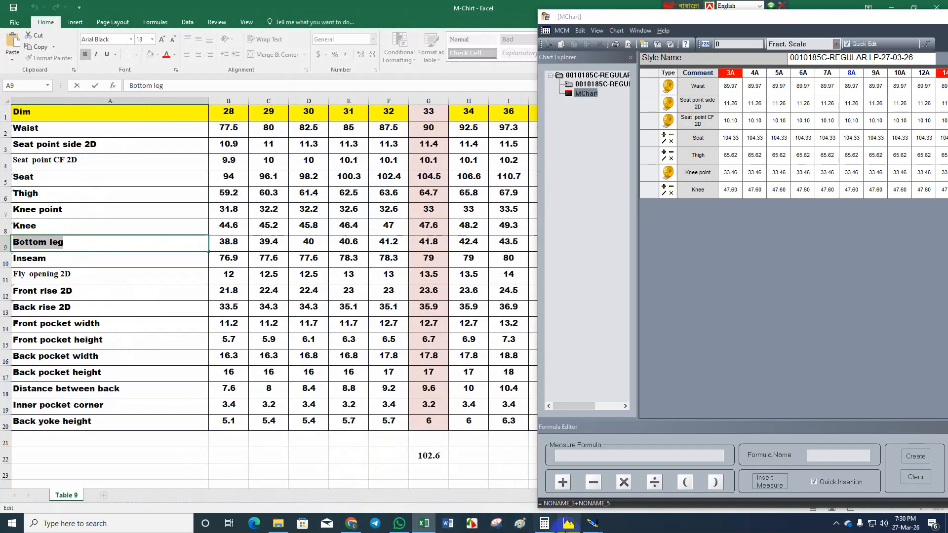
# Return to Modaris, add length measures on the front and back leg hem lines, and create a formula row summing them.
pyautogui.moveTo(592, 523)
pyautogui.click(496, 479)
pyautogui.scroll(-3, 419, 323)
pyautogui.scroll(3, 258, 324)
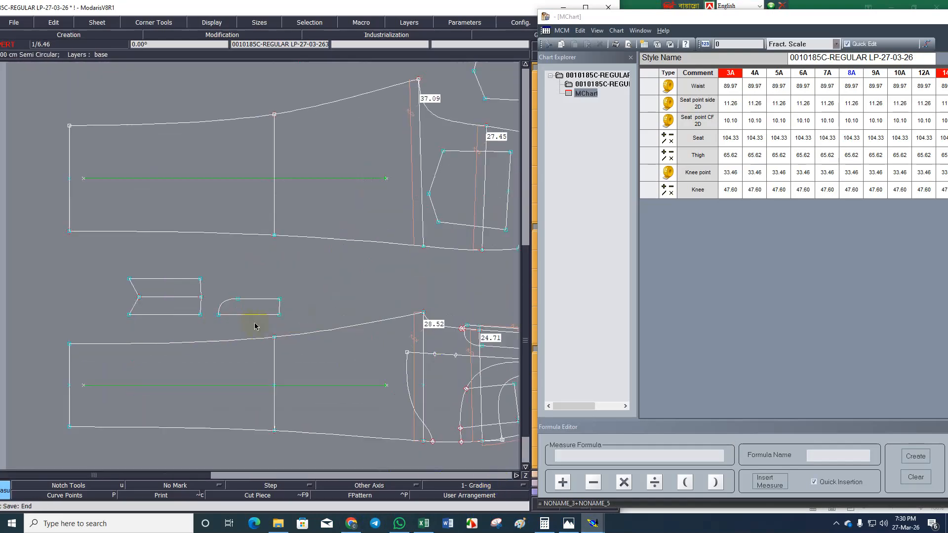
pyautogui.click(69, 365)
pyautogui.click(70, 165)
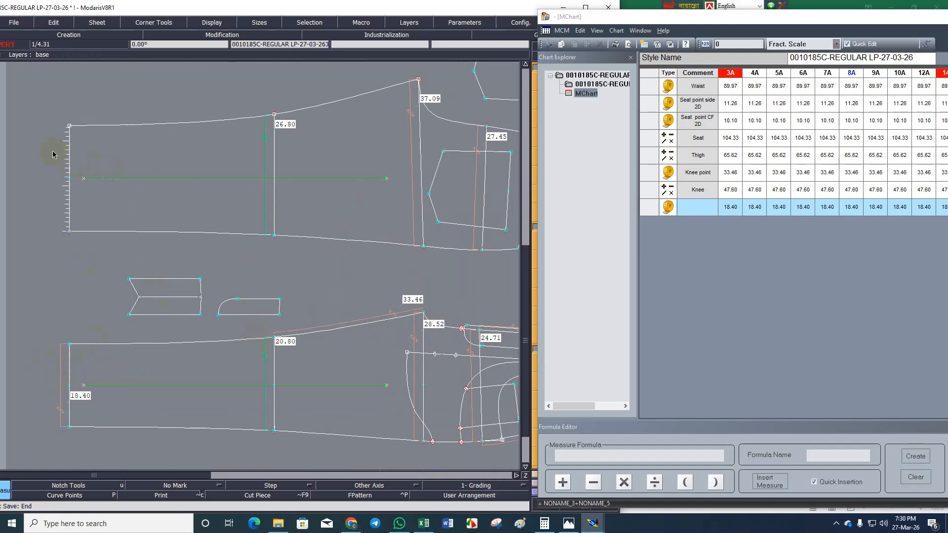
pyautogui.click(653, 211)
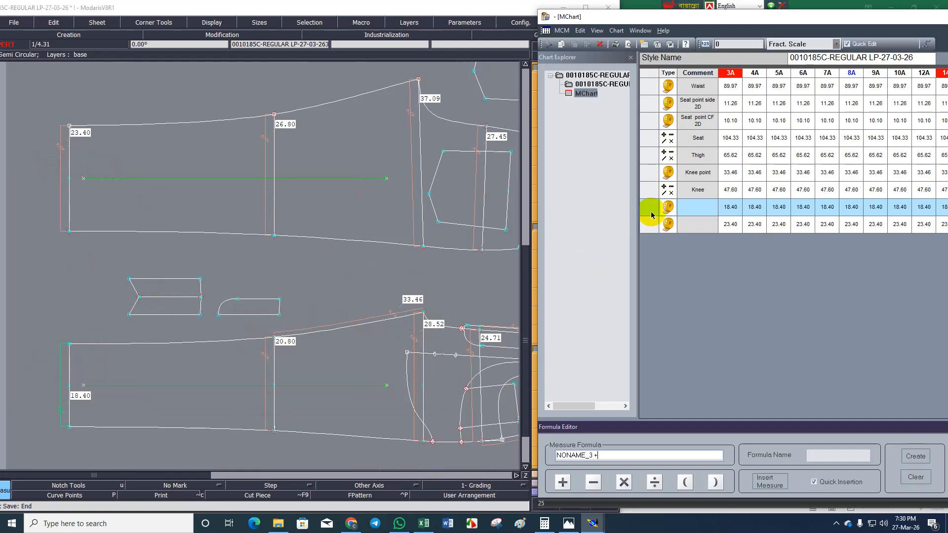
pyautogui.click(648, 224)
pyautogui.press('Return')
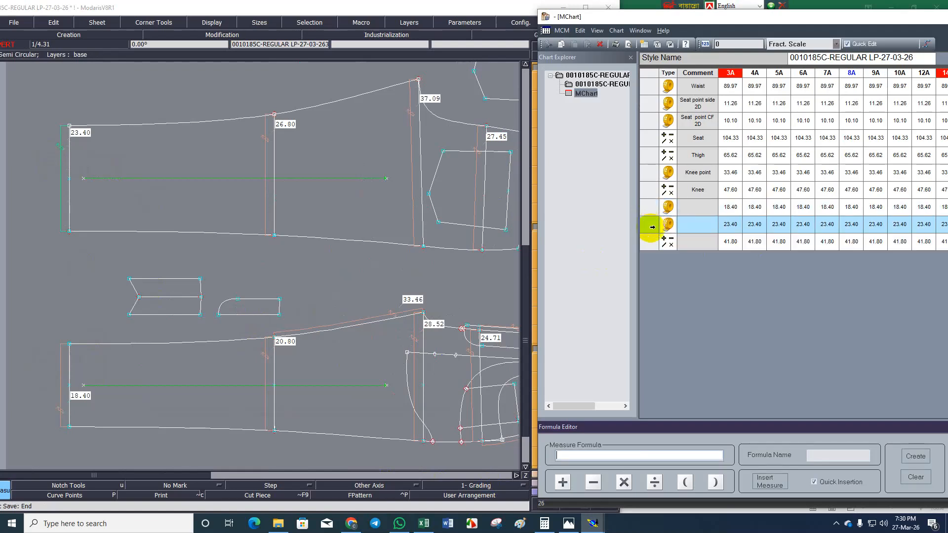
# Label the hem sum row Bottom leg and delete the two unlabelled hem measure rows above it.
pyautogui.click(702, 245)
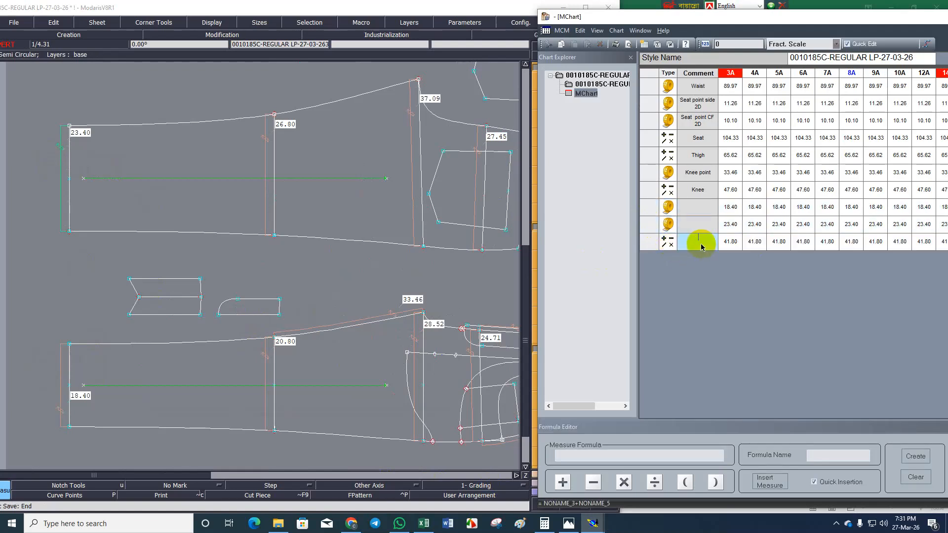
pyautogui.write('Bottom leg')
pyautogui.moveTo(650, 208); pyautogui.dragTo(652, 229)
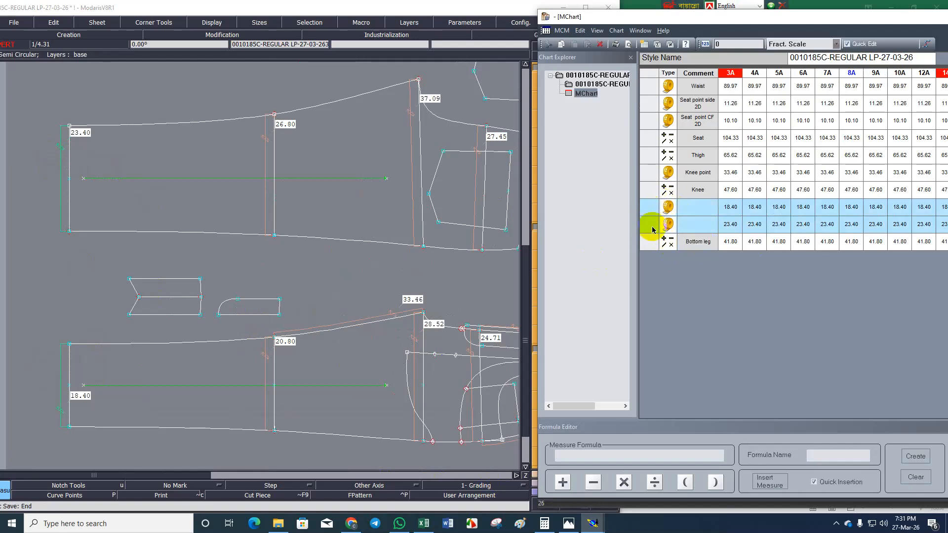
pyautogui.press('Delete')
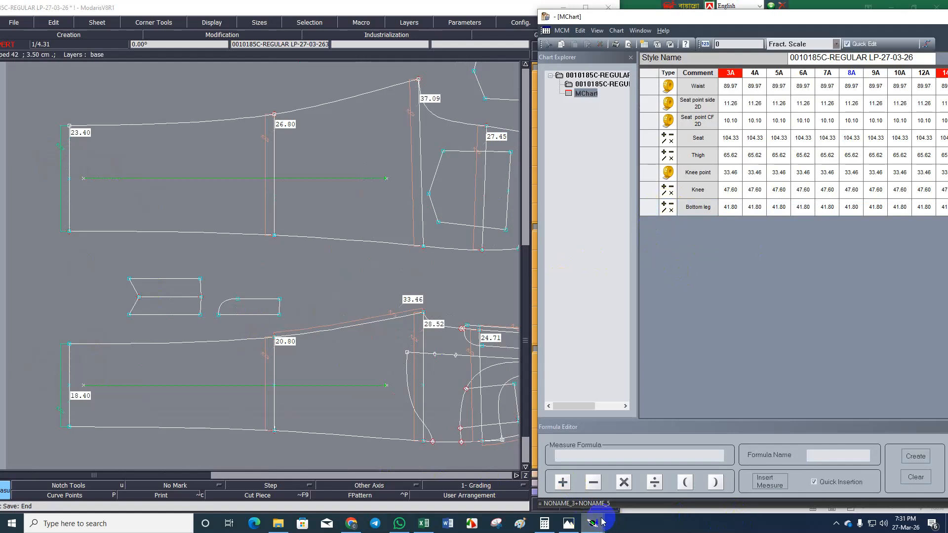
# Switch to the M-Chirt workbook in Excel and copy the label text Inseam from cell A10.
pyautogui.click(425, 525)
pyautogui.click(53, 257)
pyautogui.doubleClick(53, 257)
pyautogui.moveTo(53, 257); pyautogui.dragTo(4, 256)
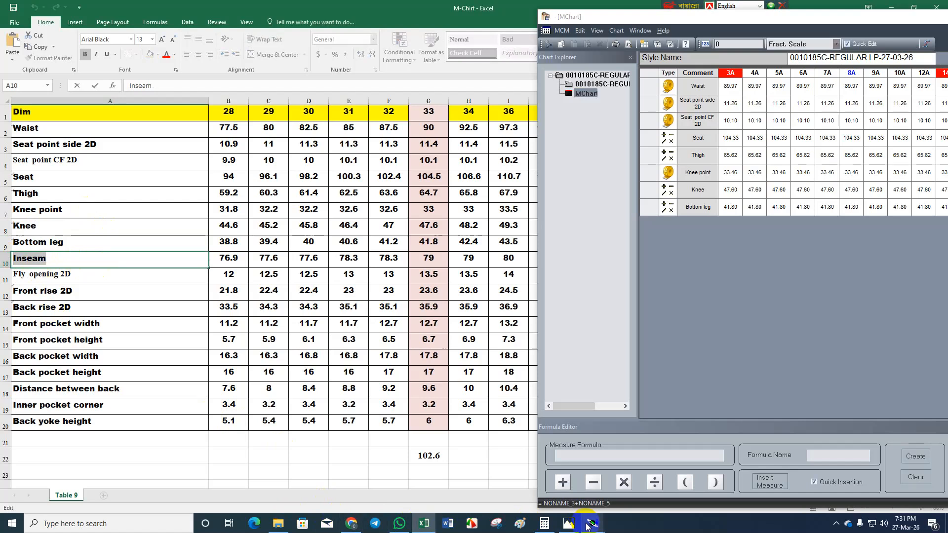
# Return to Modaris, add a length measure along the full front inseam from crotch point to hem, and label it Inseam.
pyautogui.click(495, 457)
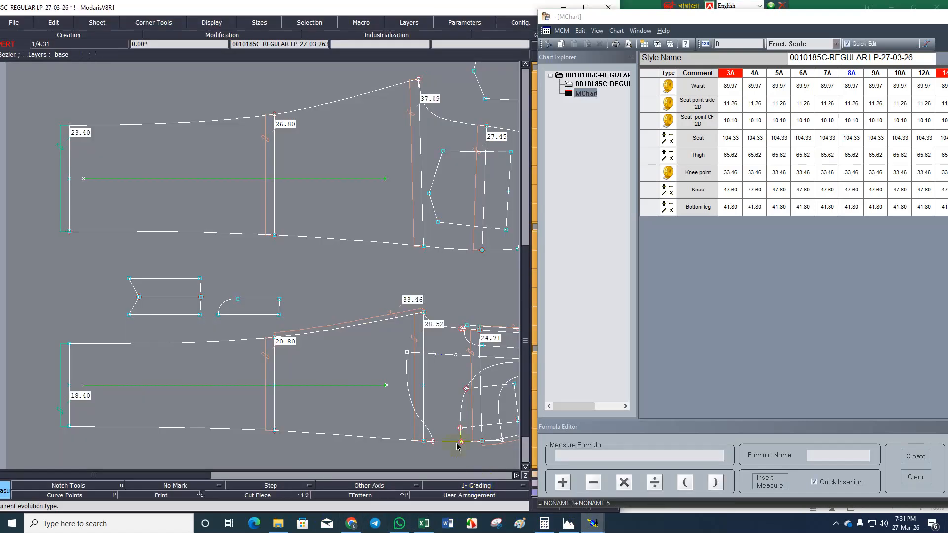
pyautogui.click(227, 344)
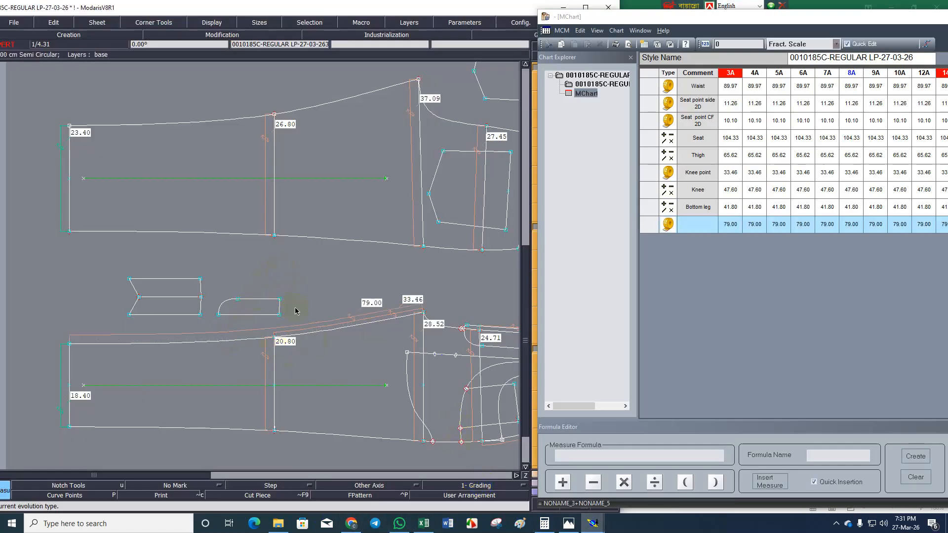
pyautogui.click(688, 224)
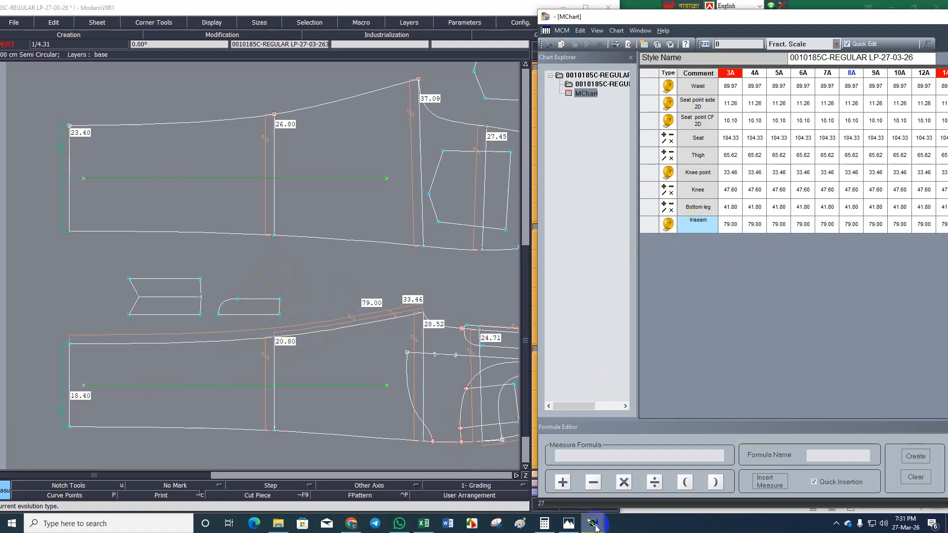
# Switch to the M-Chirt workbook in Excel and copy the label text Fly opening 2D from cell A11.
pyautogui.click(419, 516)
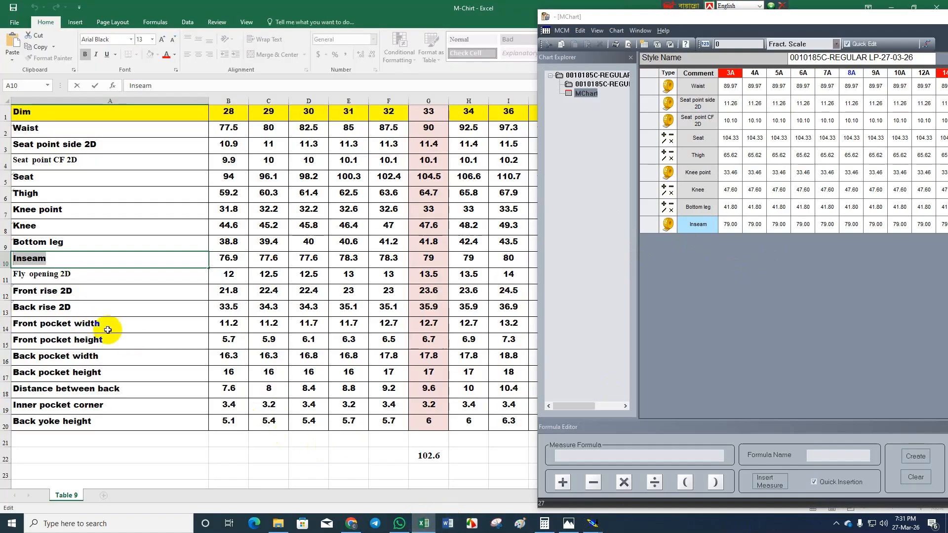
pyautogui.doubleClick(69, 272)
pyautogui.moveTo(69, 273); pyautogui.dragTo(5, 273)
pyautogui.hotkey('ctrl', 'c')
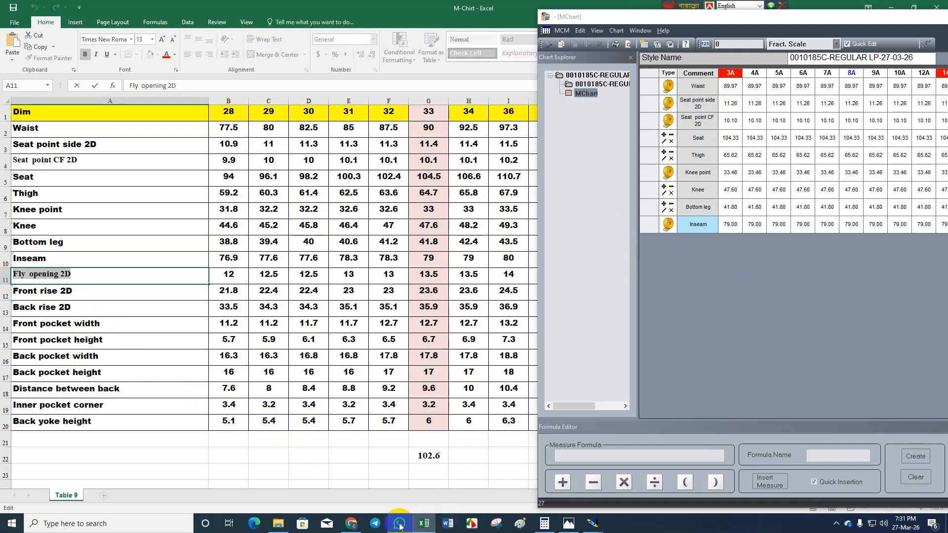
# Check the fly opening on the trouser image Picture-1.PNG and examine the fly area of the front piece in Modaris.
pyautogui.moveTo(399, 525)
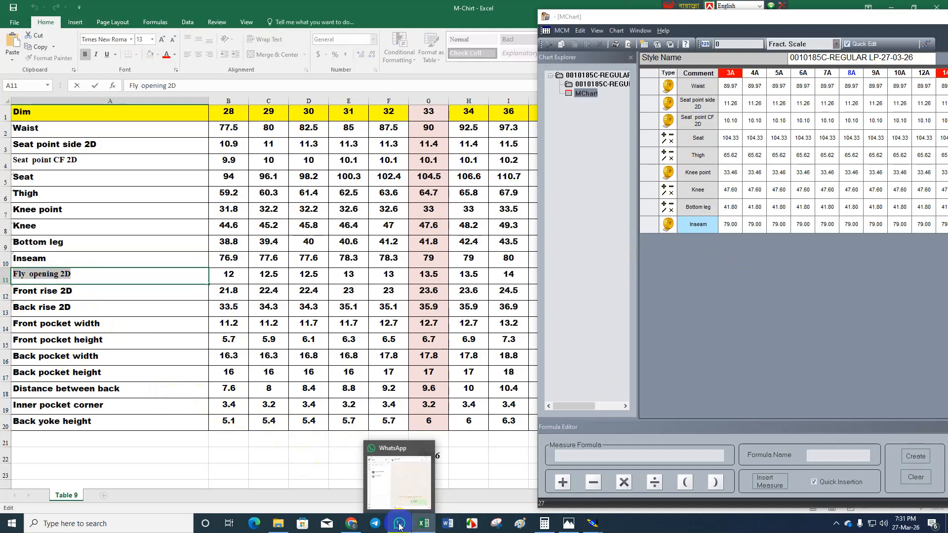
pyautogui.click(568, 523)
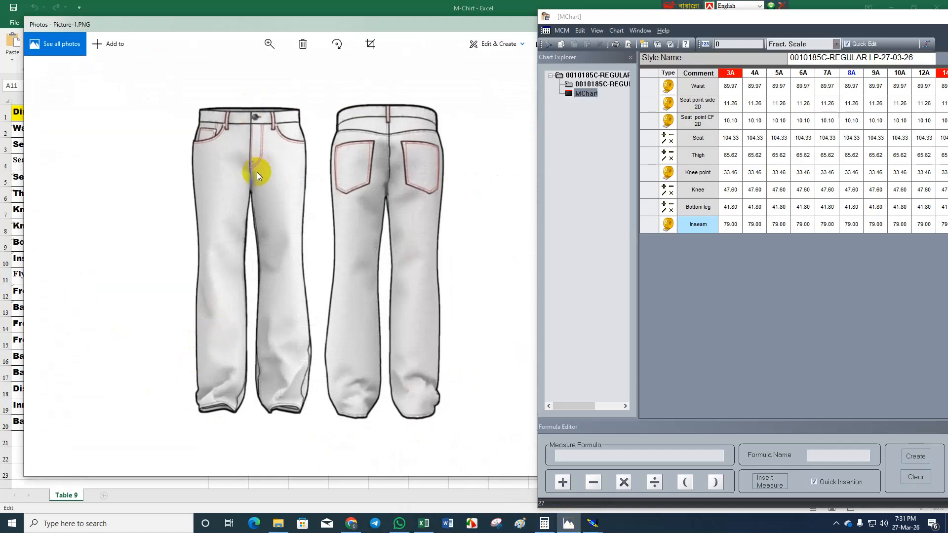
pyautogui.moveTo(592, 524)
pyautogui.click(498, 486)
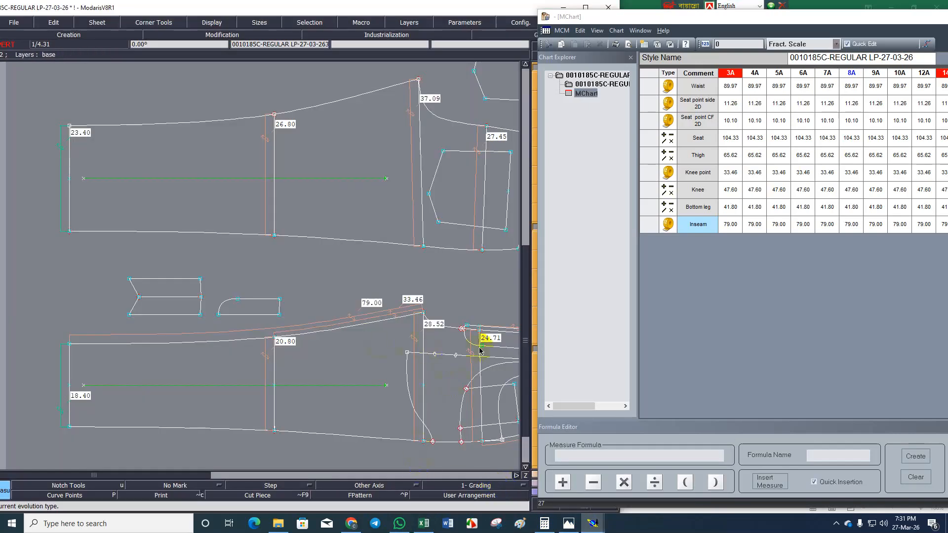
pyautogui.scroll(2, 481, 346)
pyautogui.scroll(-4, 270, 359)
pyautogui.scroll(5, 326, 345)
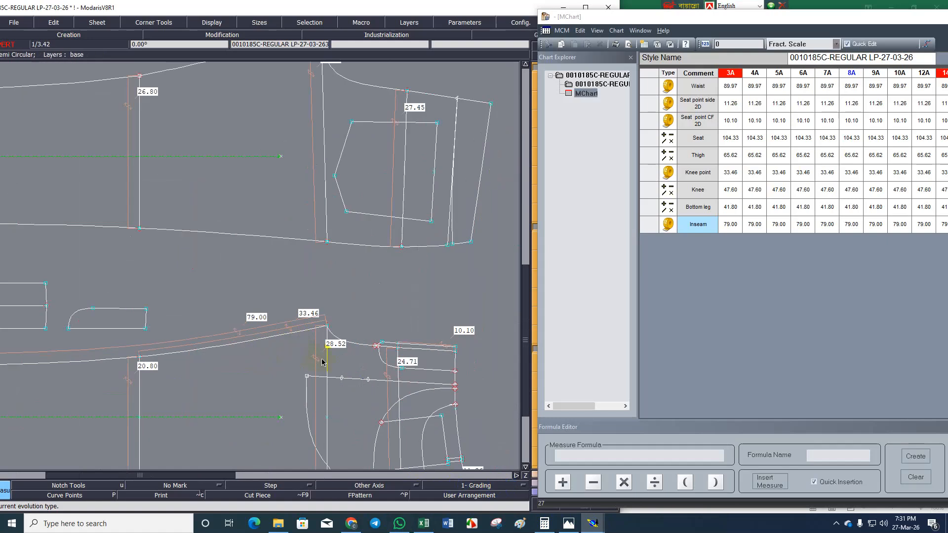
pyautogui.scroll(2, 373, 350)
pyautogui.scroll(4, 295, 324)
pyautogui.scroll(-3, 254, 327)
pyautogui.scroll(2, 323, 327)
pyautogui.scroll(1, 320, 332)
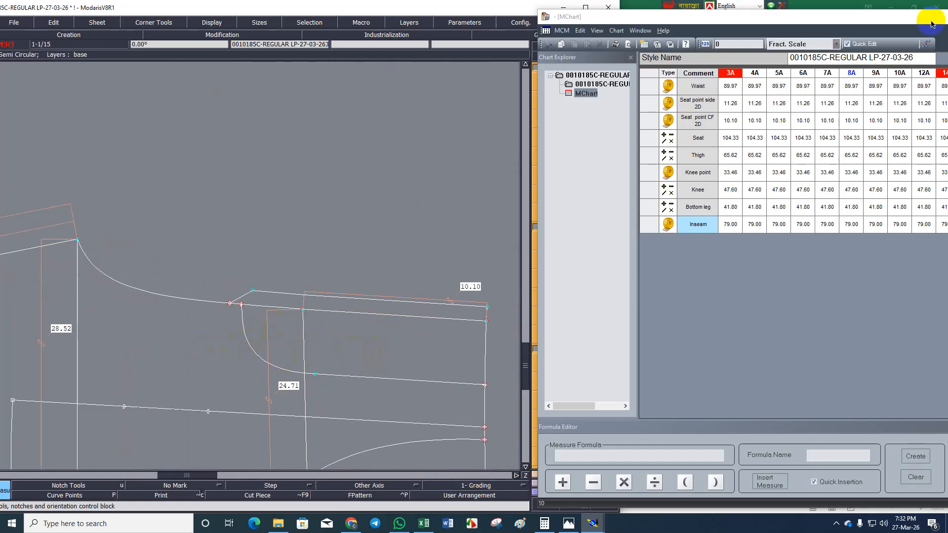
# Add a length measure along the long straight edge of the small fly piece and label it Fly opening 2D.
pyautogui.scroll(-2, 499, 220)
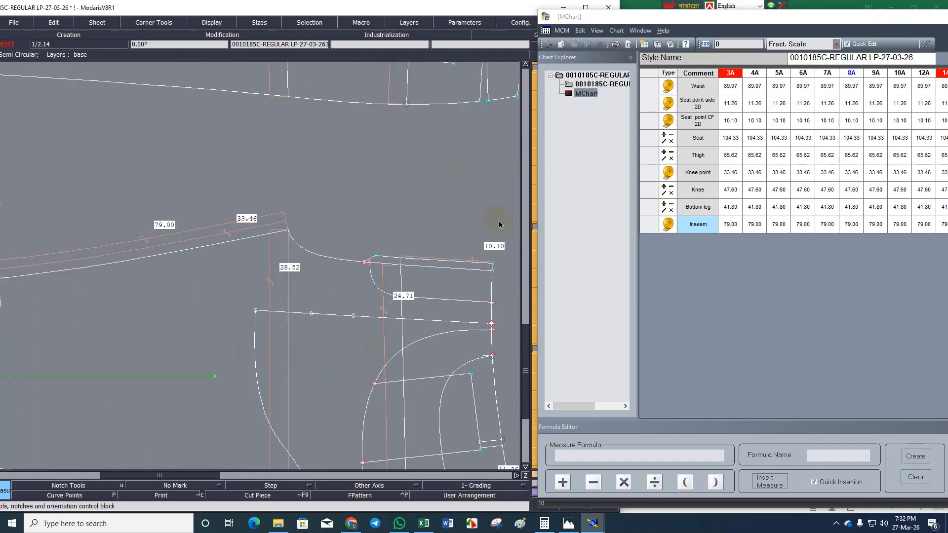
pyautogui.scroll(1, 214, 230)
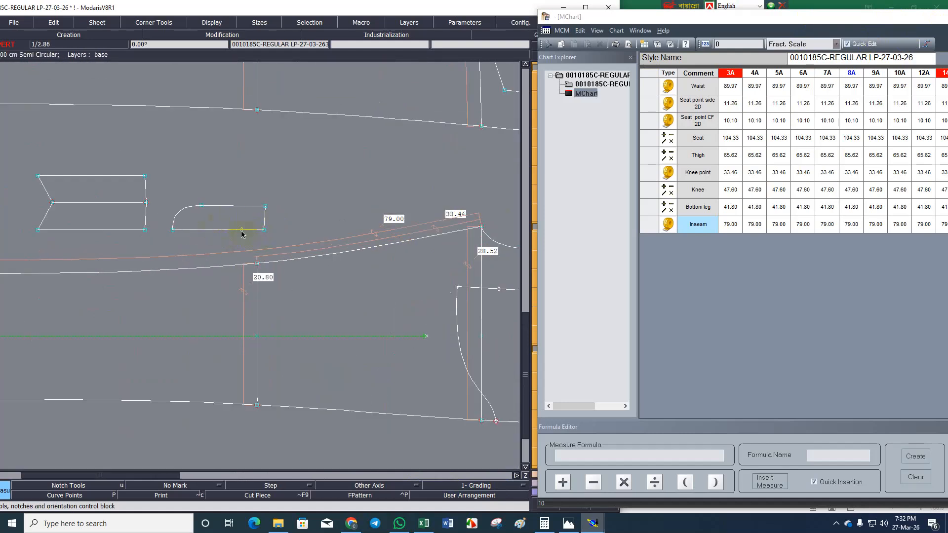
pyautogui.click(217, 253)
pyautogui.click(697, 242)
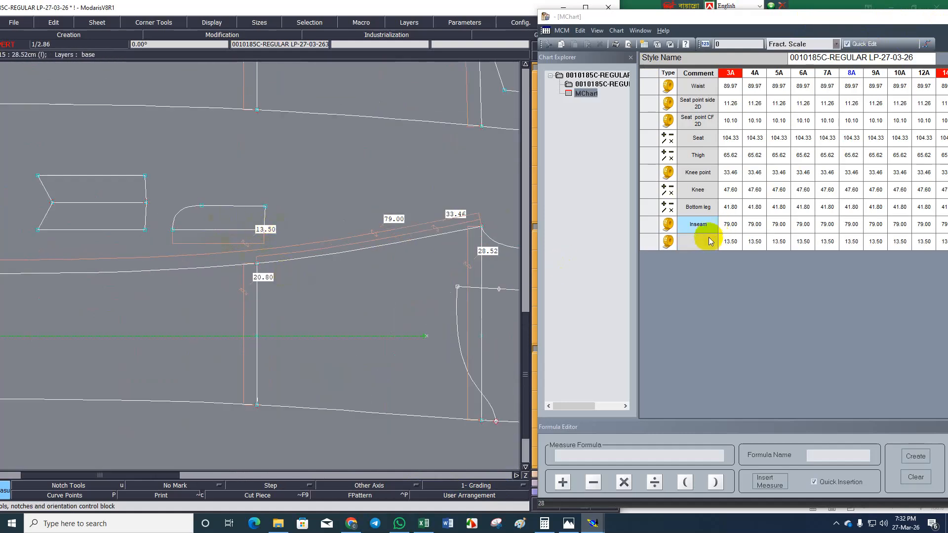
pyautogui.hotkey('ctrl', 'v')
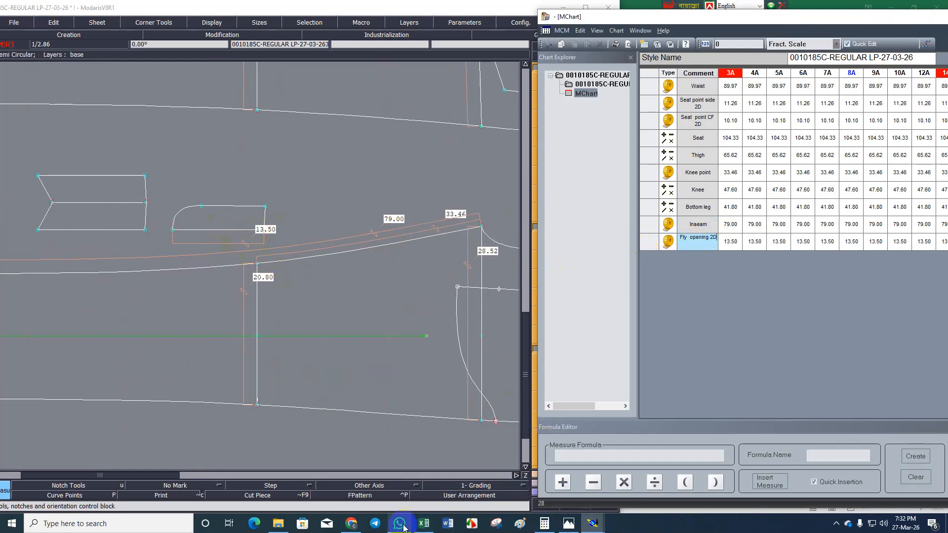
# Switch to the M-Chirt workbook in Excel and copy the label text Front rise 2D from cell A12.
pyautogui.click(423, 523)
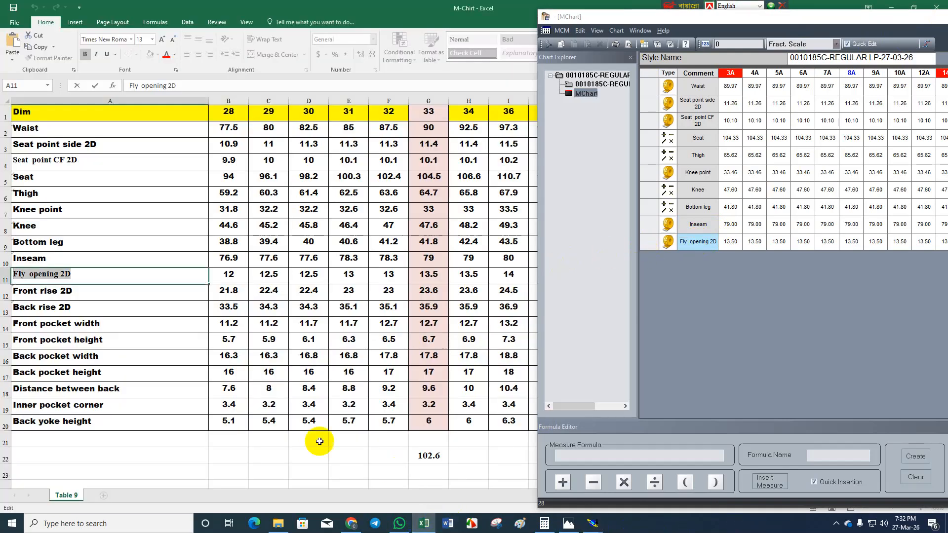
pyautogui.doubleClick(89, 296)
pyautogui.moveTo(89, 295); pyautogui.dragTo(1, 297)
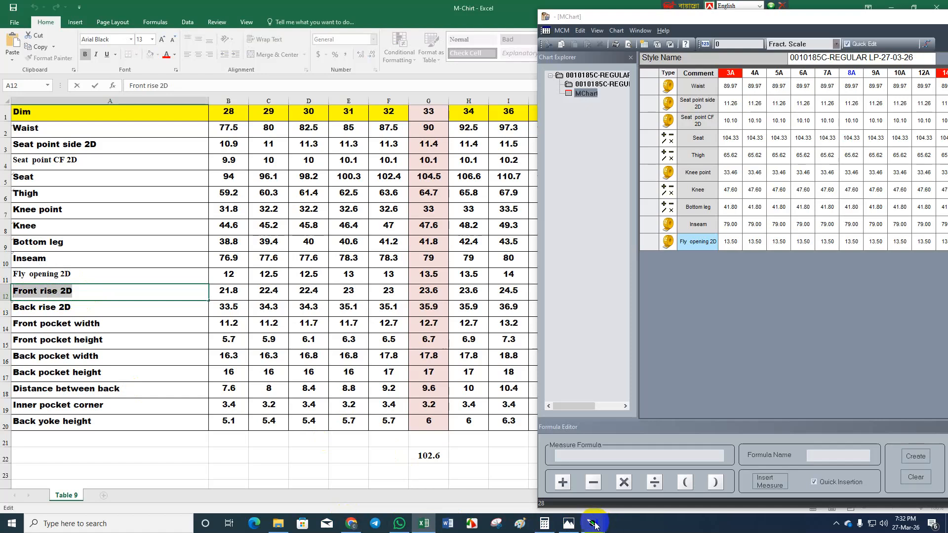
# Switch to Modaris, add a length measure along the front piece's curved rise edge and label it Front rise 2D.
pyautogui.moveTo(595, 524)
pyautogui.click(474, 473)
pyautogui.scroll(3, 428, 294)
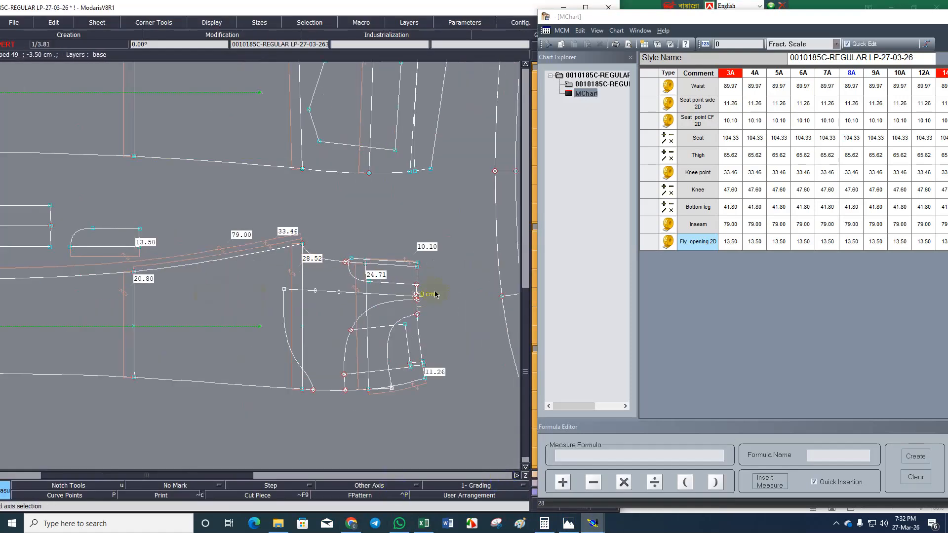
pyautogui.click(291, 209)
pyautogui.click(689, 263)
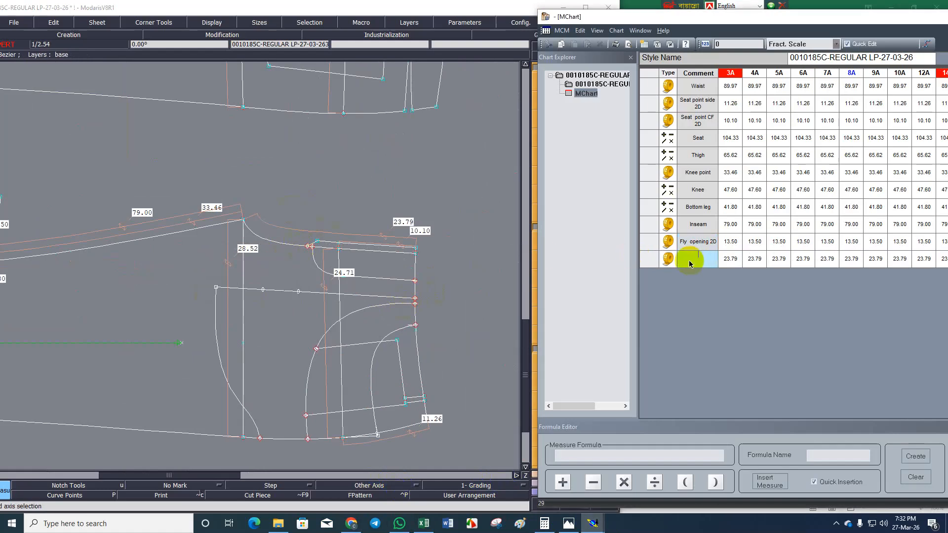
pyautogui.press('Return')
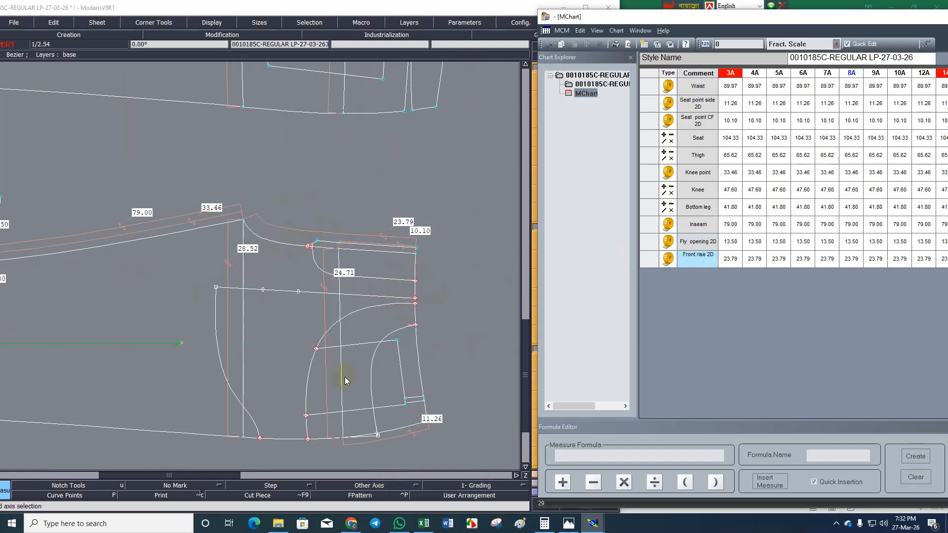
# Switch to the M-Chirt workbook in Excel and copy the label text Back rise 2D from cell A13.
pyautogui.click(423, 523)
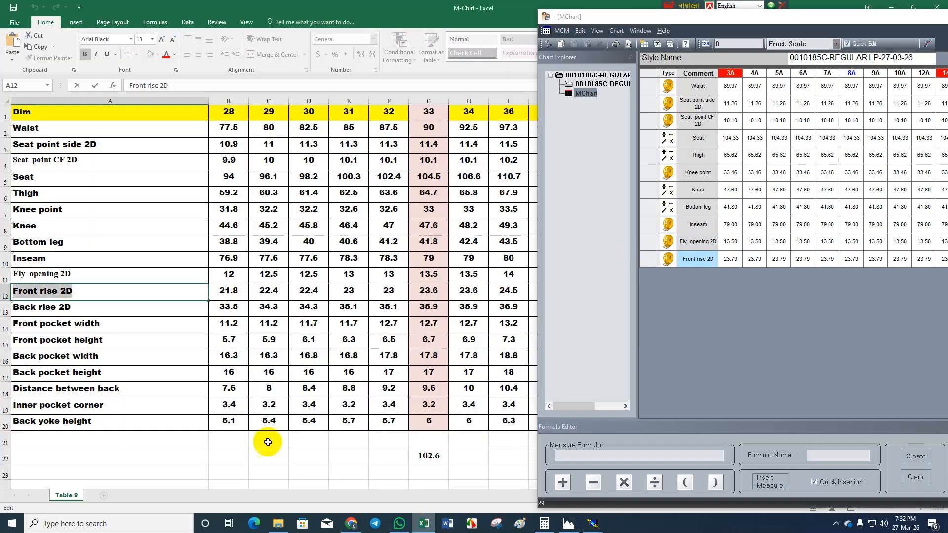
pyautogui.click(76, 307)
pyautogui.doubleClick(33, 302)
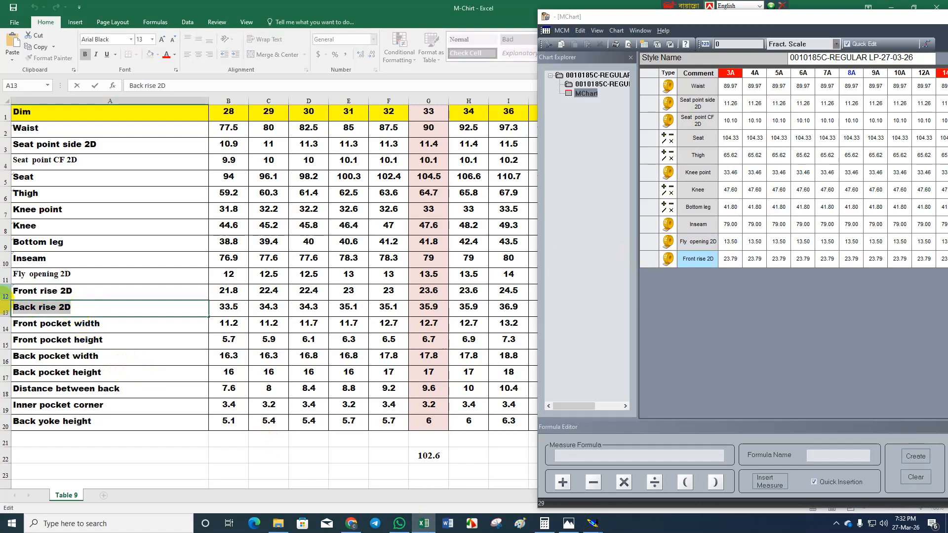
# Return to Modaris, add a length measure along the back piece's curved rise edge and label it Back rise 2D.
pyautogui.click(423, 523)
pyautogui.scroll(-1, 350, 395)
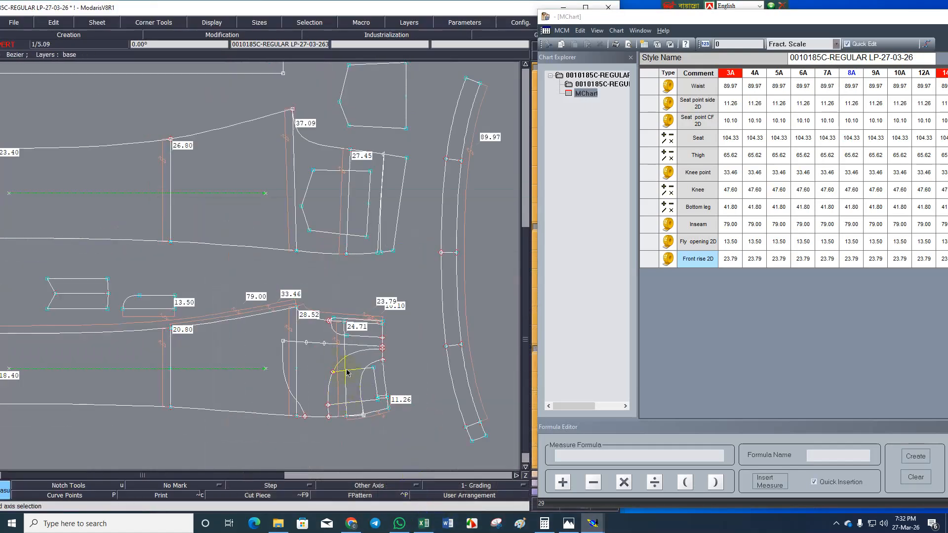
pyautogui.scroll(1, 345, 97)
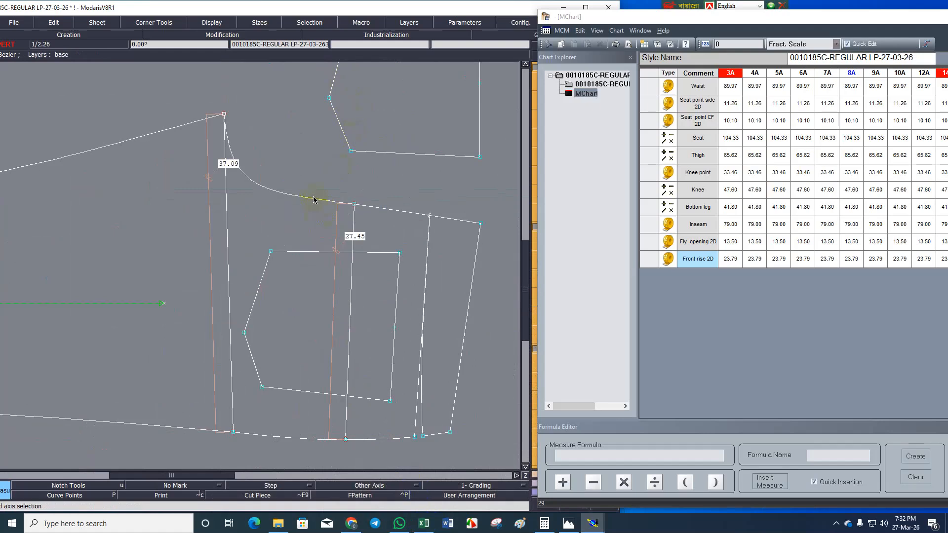
pyautogui.click(310, 165)
pyautogui.click(700, 280)
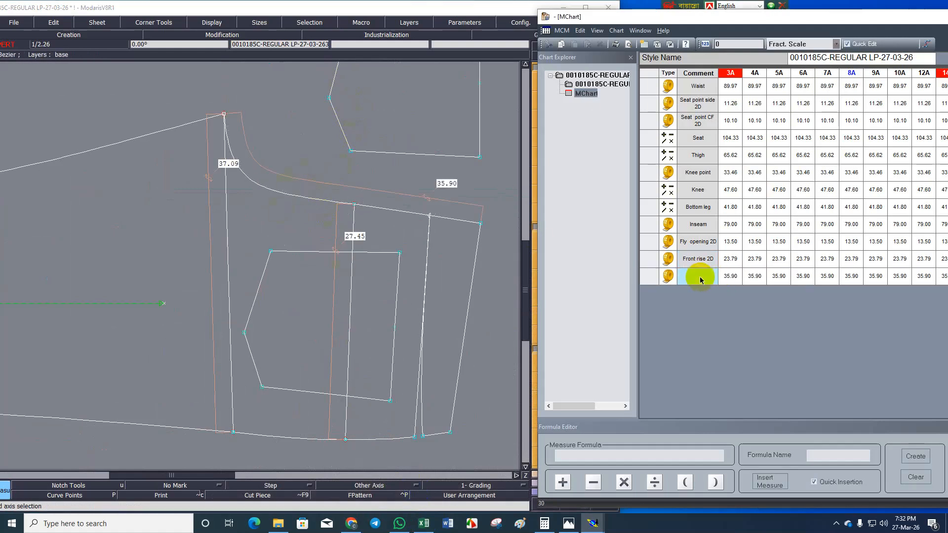
pyautogui.write('Back rise 2D')
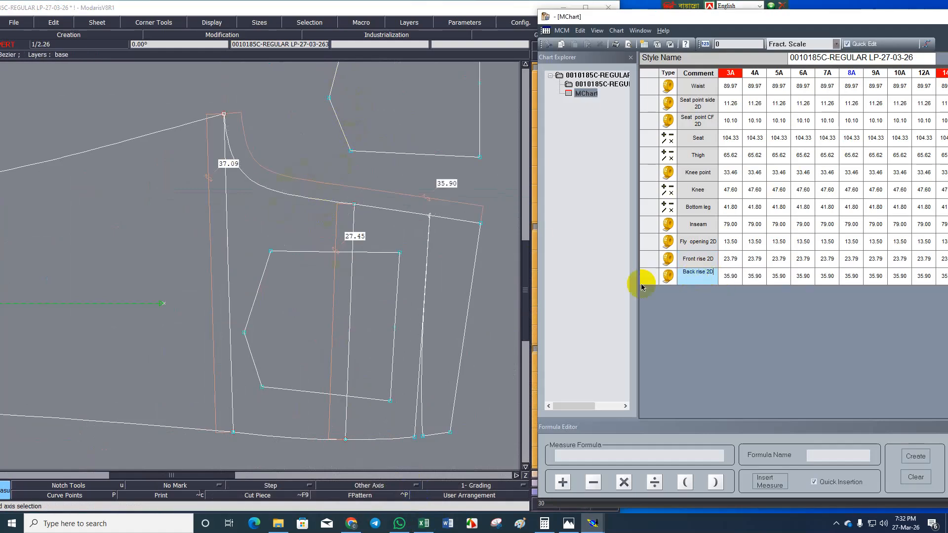
# Switch to the M-Chirt workbook in Excel and copy the label text Front pocket width from cell A14.
pyautogui.click(424, 523)
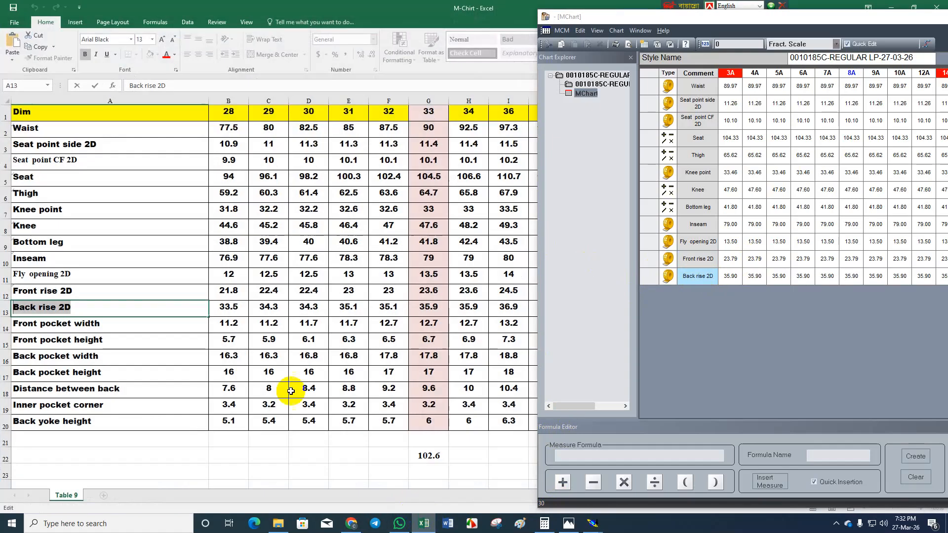
pyautogui.doubleClick(106, 328)
pyautogui.moveTo(105, 329); pyautogui.dragTo(6, 328)
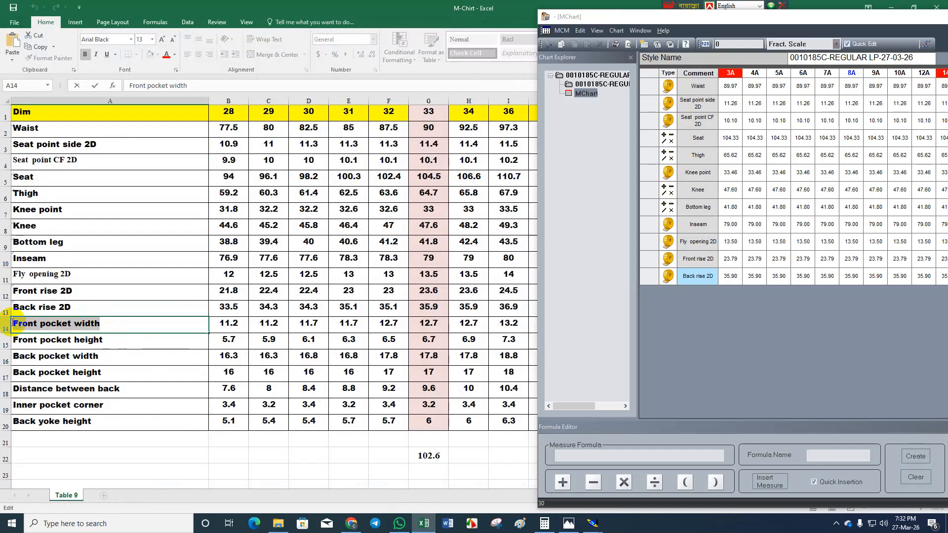
# In Modaris, measure the front piece's waist edge from the side seam corner to the pocket curve and label it Front pocket width.
pyautogui.click(592, 523)
pyautogui.click(485, 488)
pyautogui.scroll(-2, 268, 216)
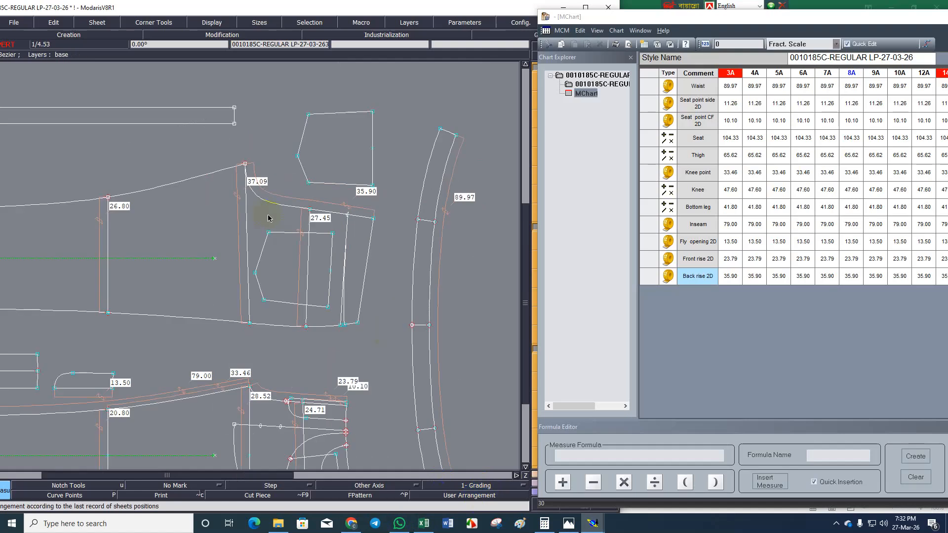
pyautogui.scroll(5, 272, 310)
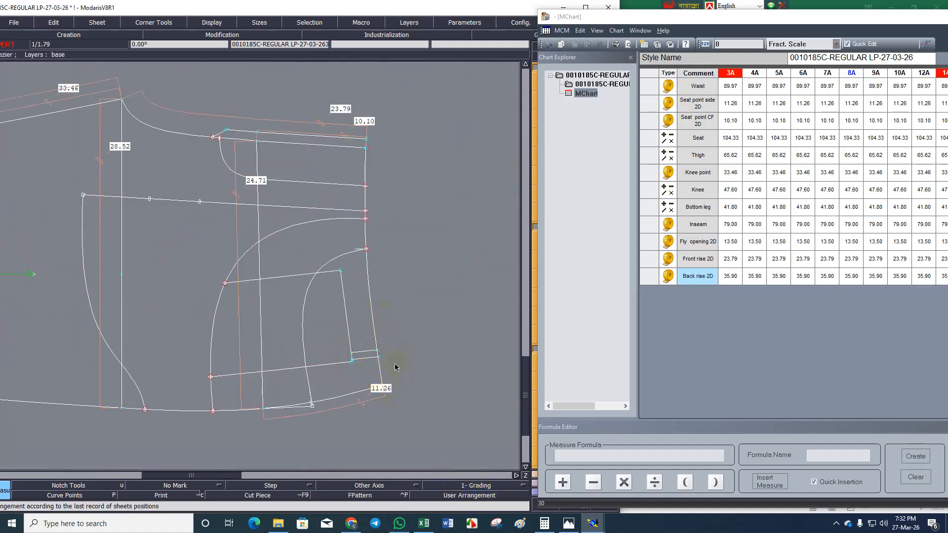
pyautogui.scroll(1, 390, 393)
pyautogui.click(378, 384)
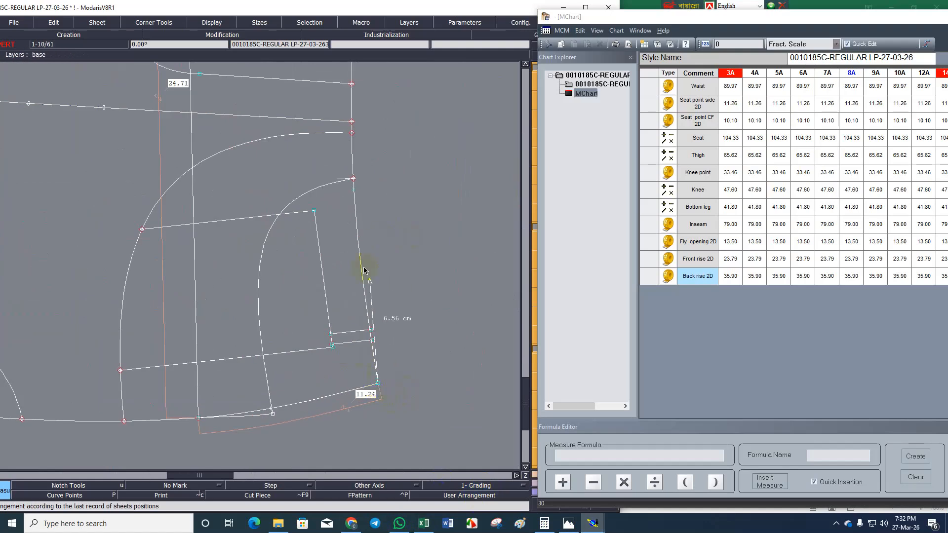
pyautogui.click(407, 289)
pyautogui.hotkey('ctrl', 'z')
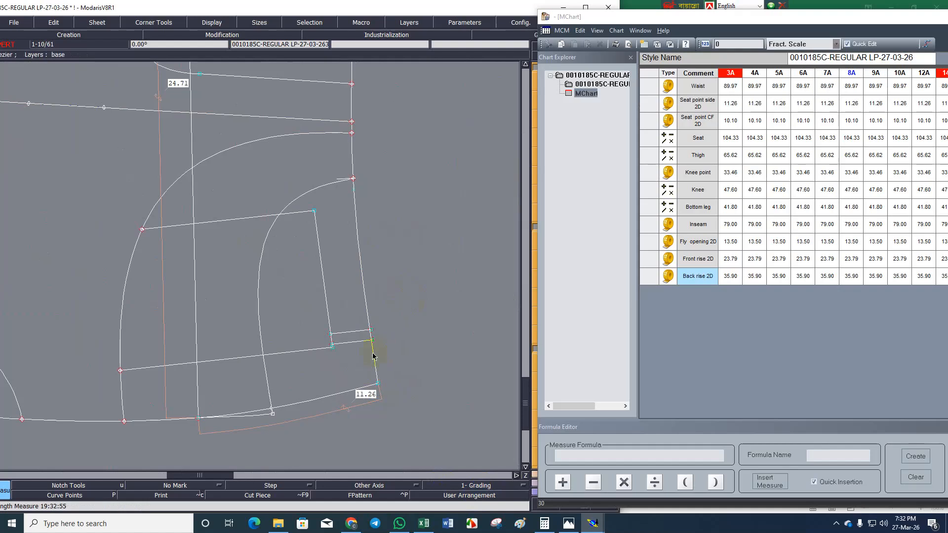
pyautogui.click(353, 181)
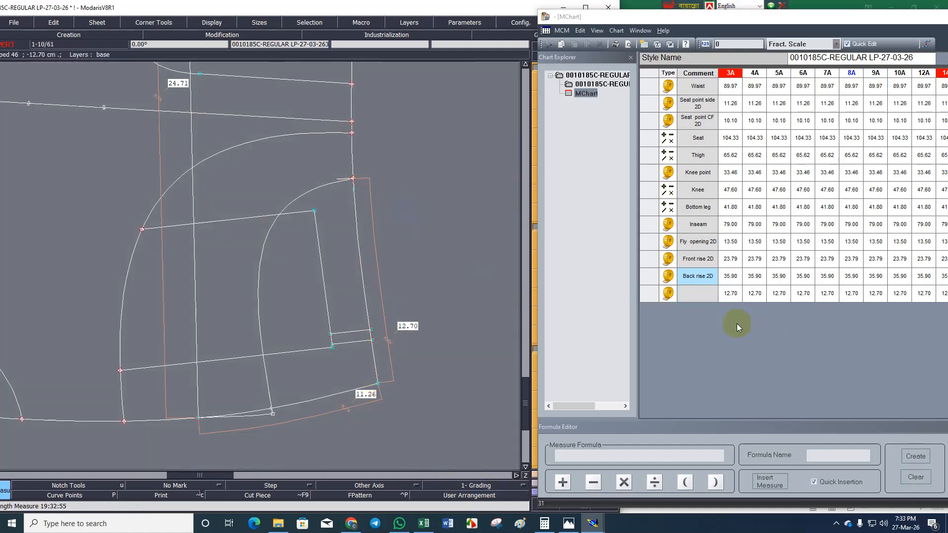
pyautogui.click(699, 296)
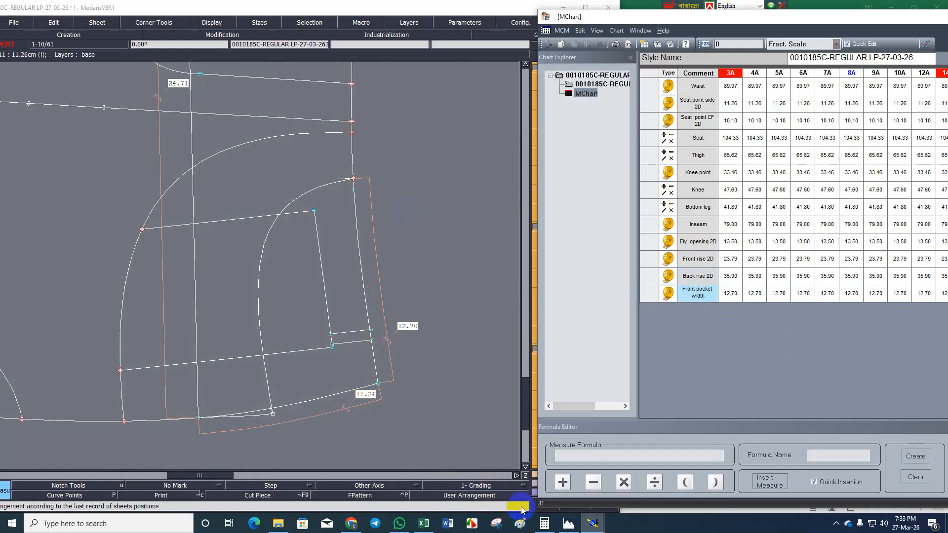
# Switch to the M-Chirt workbook in Excel and copy the label text Front pocket height from cell A15.
pyautogui.click(424, 525)
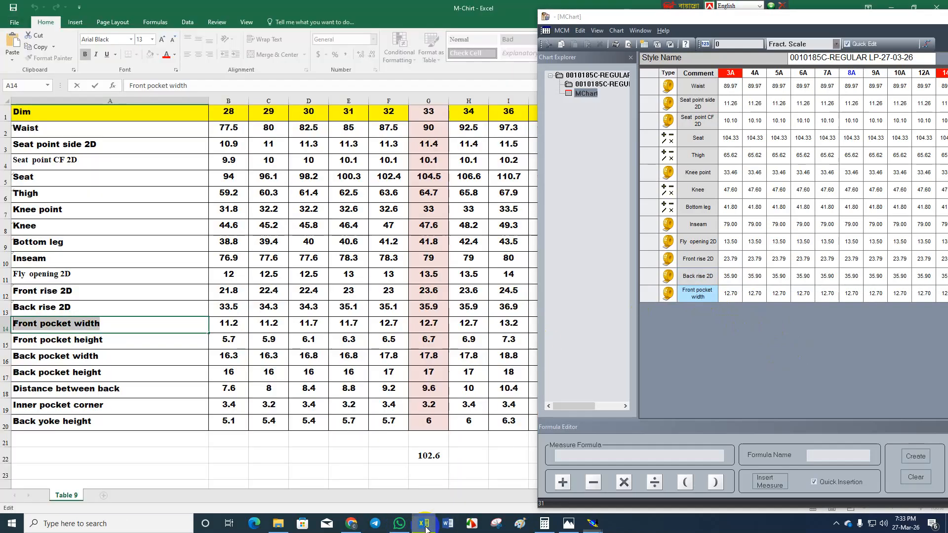
pyautogui.doubleClick(109, 343)
pyautogui.moveTo(112, 343); pyautogui.dragTo(17, 338)
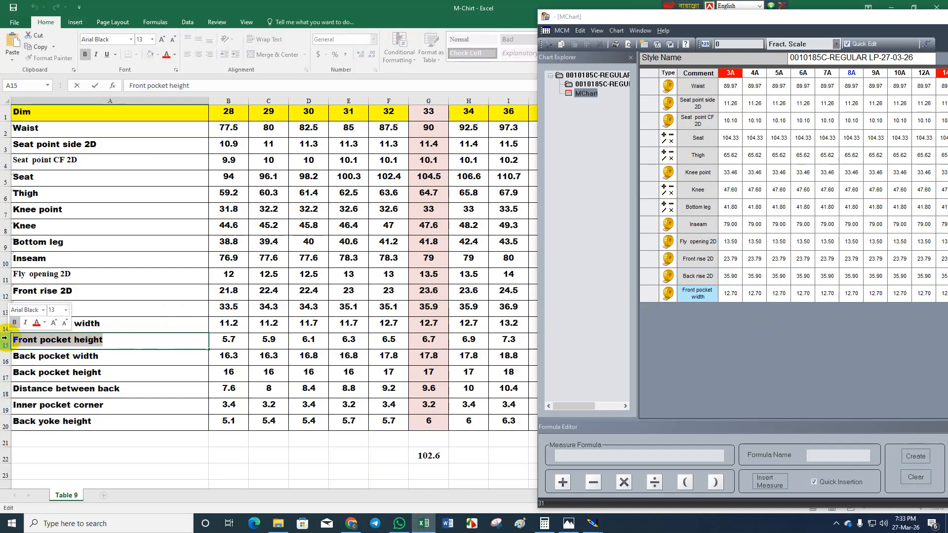
# In Modaris, measure the front side seam from the waist corner to the pocket curve's end and label it Front pocket height.
pyautogui.click(422, 524)
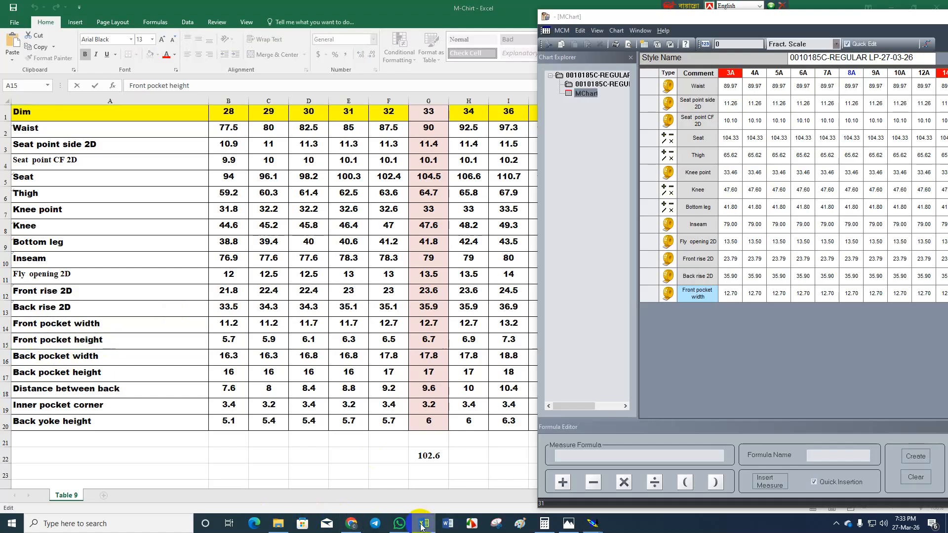
pyautogui.click(379, 384)
pyautogui.click(272, 409)
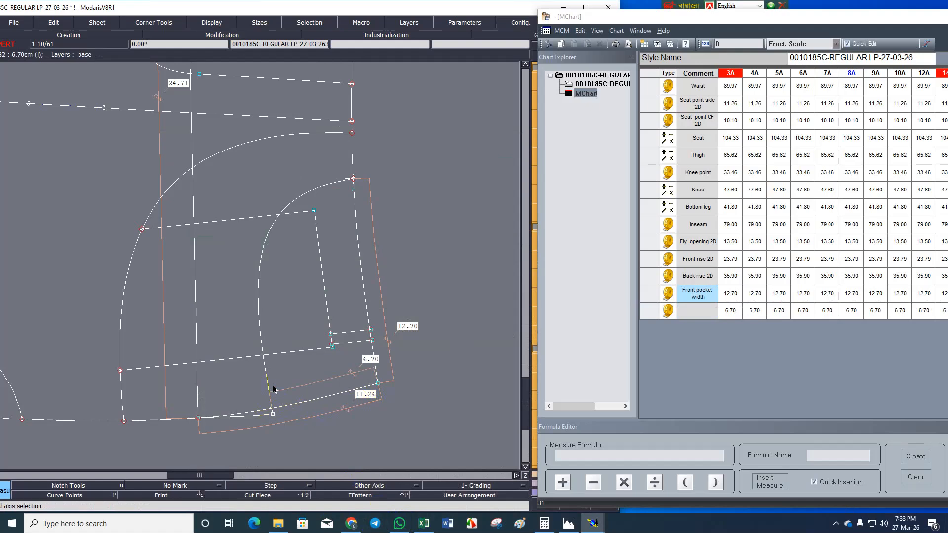
pyautogui.click(690, 316)
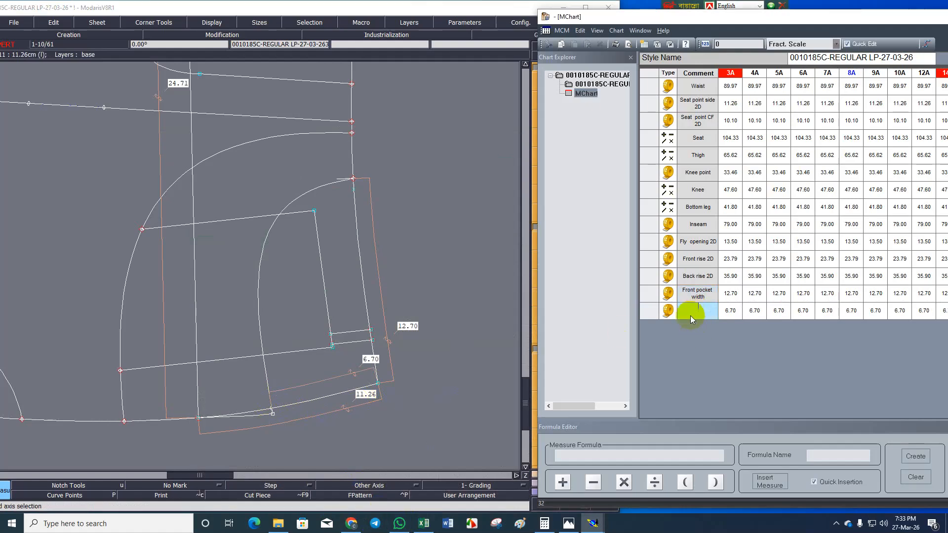
pyautogui.write('Front pocket height')
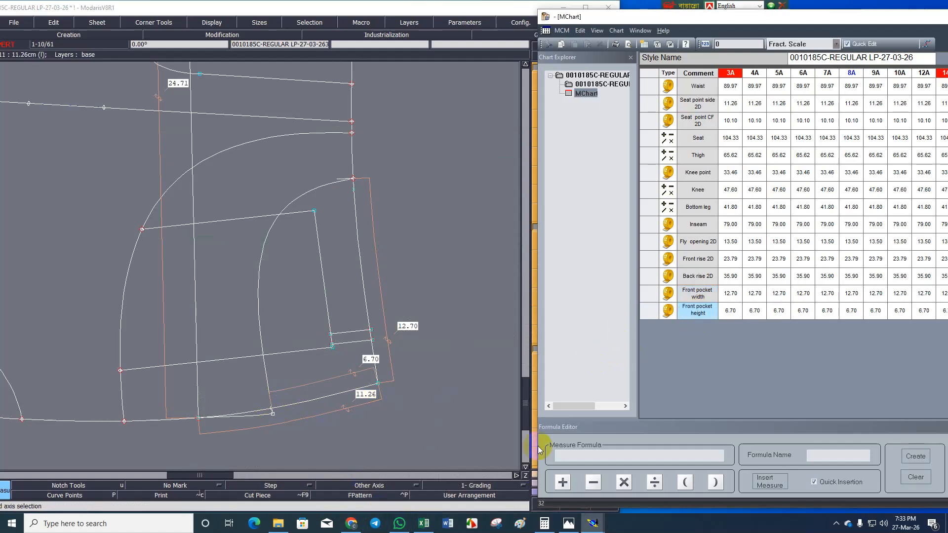
# Switch to the M-Chirt workbook in Excel and copy the label text Back pocket width from cell A16.
pyautogui.click(424, 523)
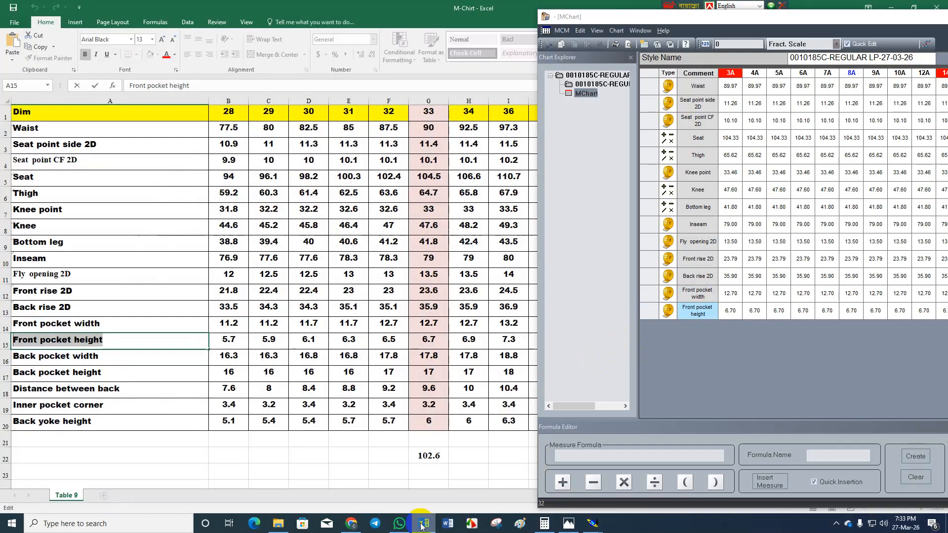
pyautogui.doubleClick(101, 361)
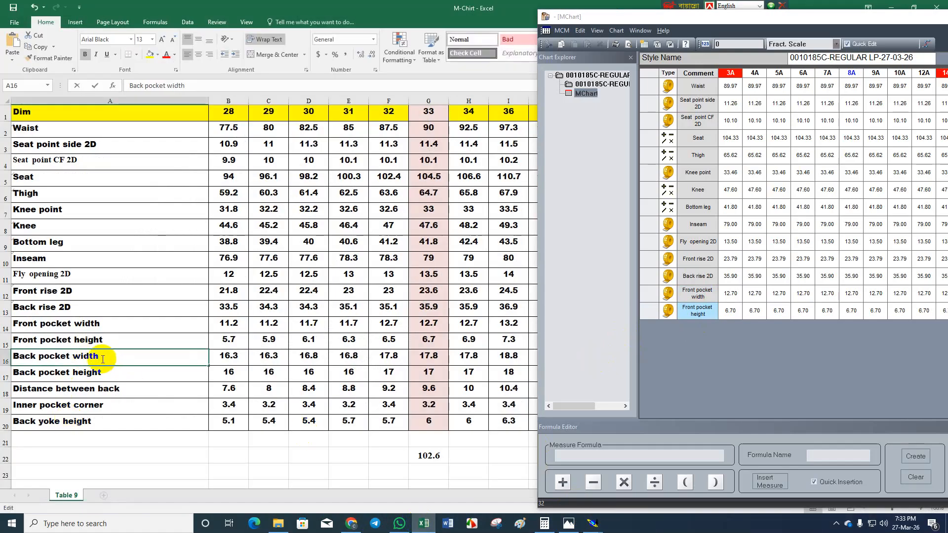
pyautogui.moveTo(100, 360); pyautogui.dragTo(8, 355)
pyautogui.hotkey('ctrl', 'c')
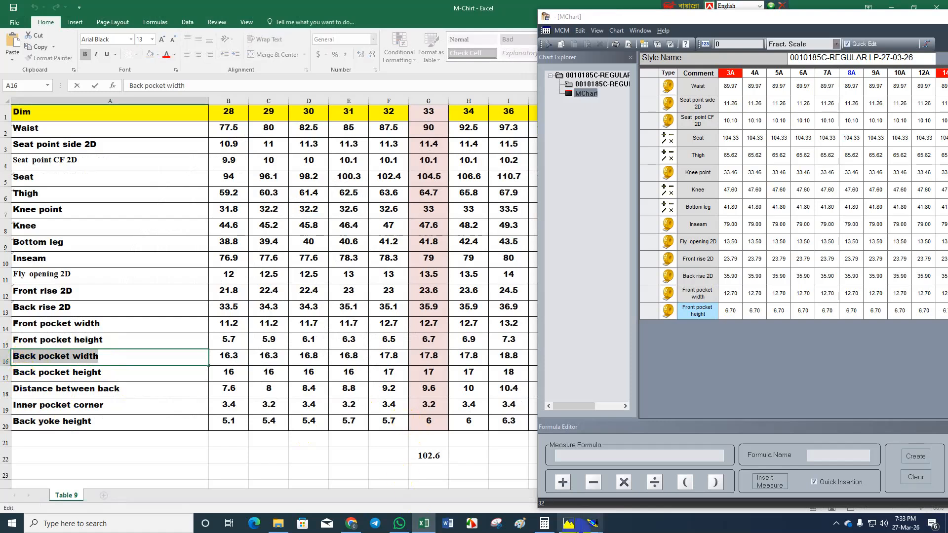
# In Modaris, add a length measure along the separate back pocket piece's straight opening edge and label it Back pocket width.
pyautogui.click(424, 523)
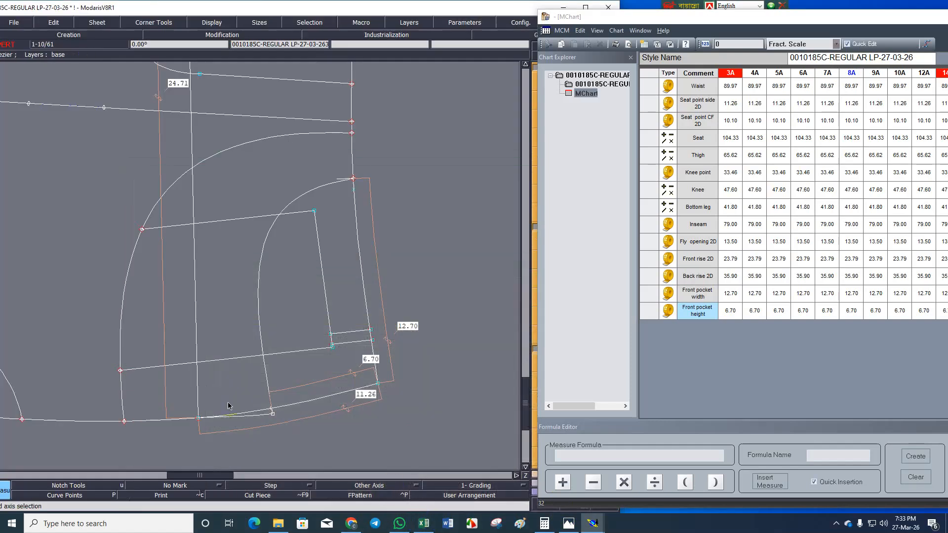
pyautogui.scroll(-5, 360, 358)
pyautogui.scroll(3, 345, 216)
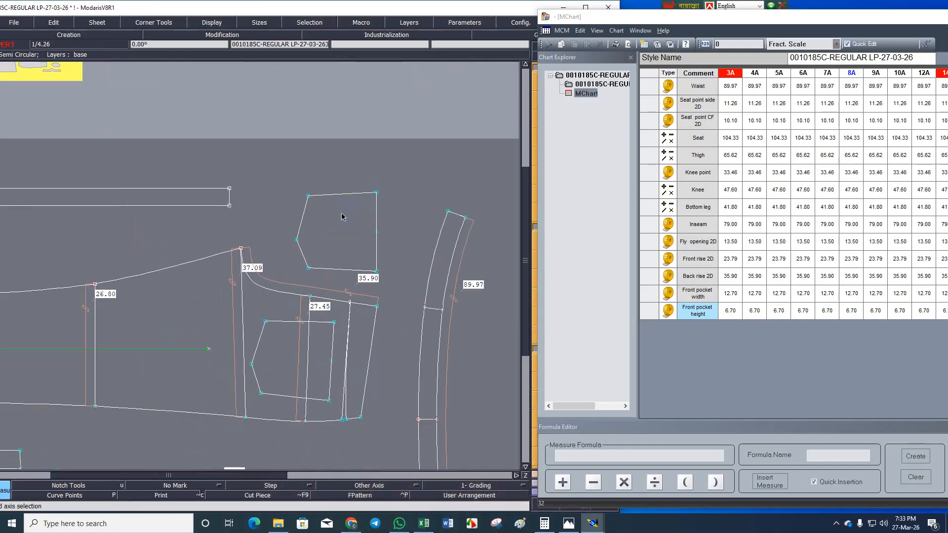
pyautogui.click(418, 251)
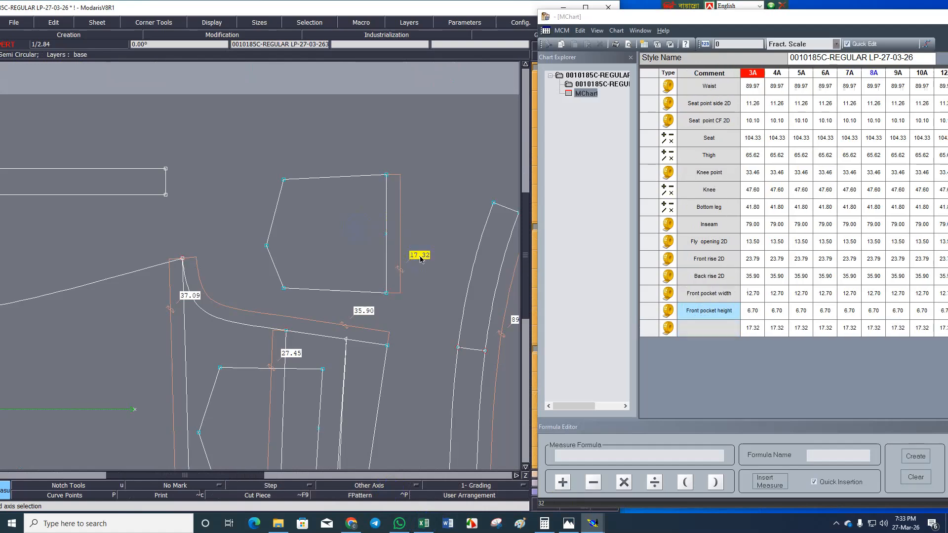
pyautogui.click(705, 328)
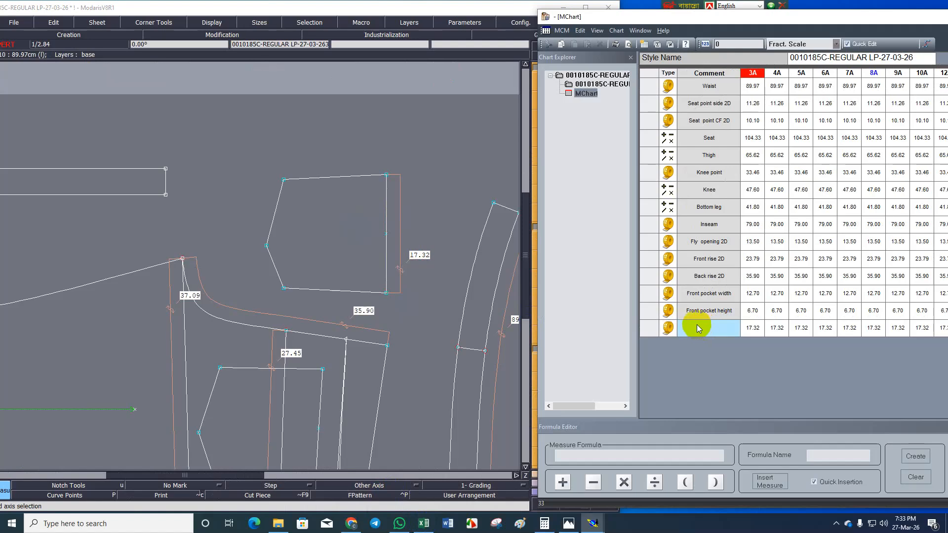
pyautogui.hotkey('ctrl', 'v')
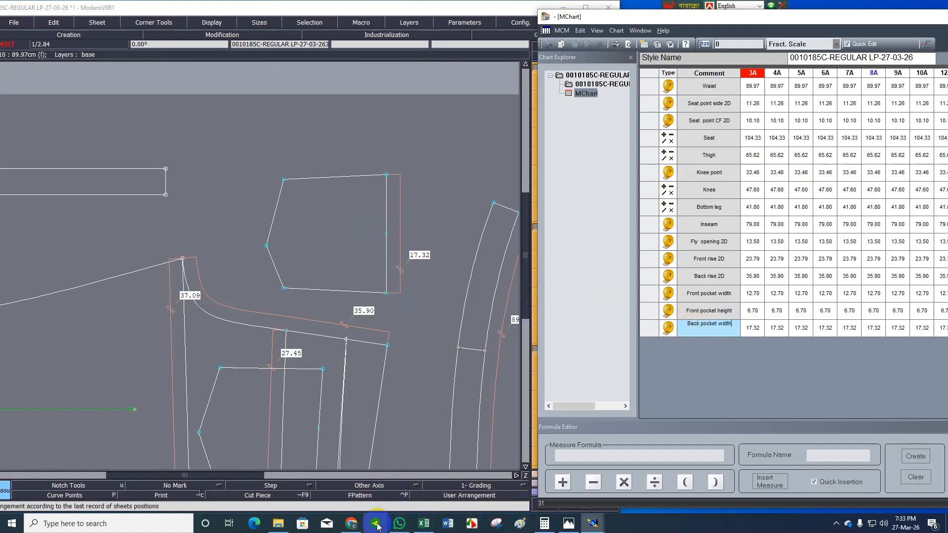
# Switch to the M-Chirt workbook in Excel and copy the label text Back pocket height from cell A17.
pyautogui.click(424, 524)
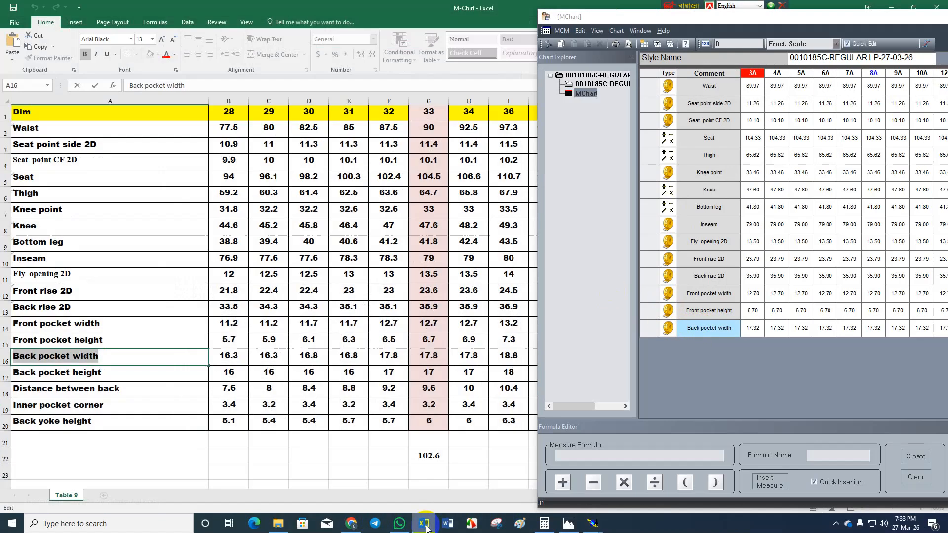
pyautogui.click(108, 376)
pyautogui.moveTo(108, 376); pyautogui.dragTo(5, 370)
pyautogui.hotkey('ctrl', 'c')
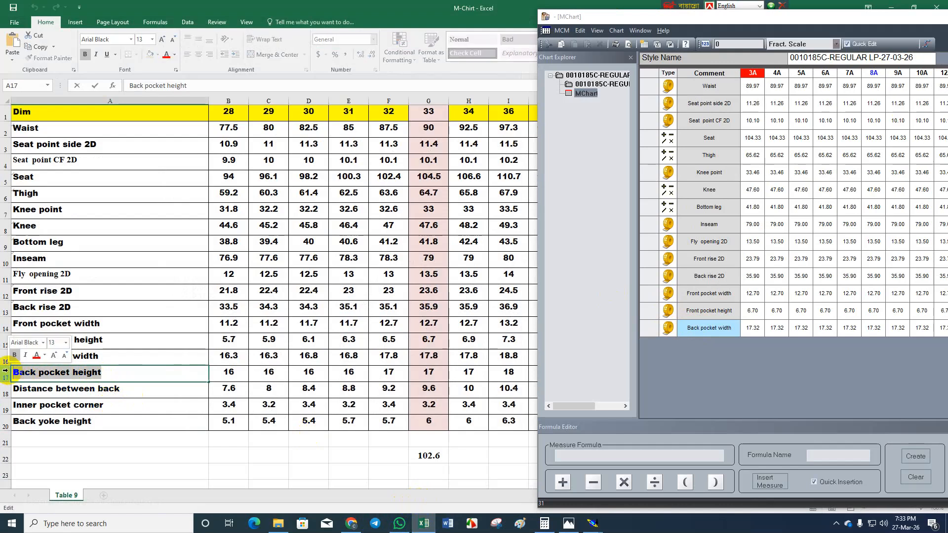
# In Modaris, add a length measure on the separate back pocket piece from its tip to the straight opening edge.
pyautogui.click(592, 524)
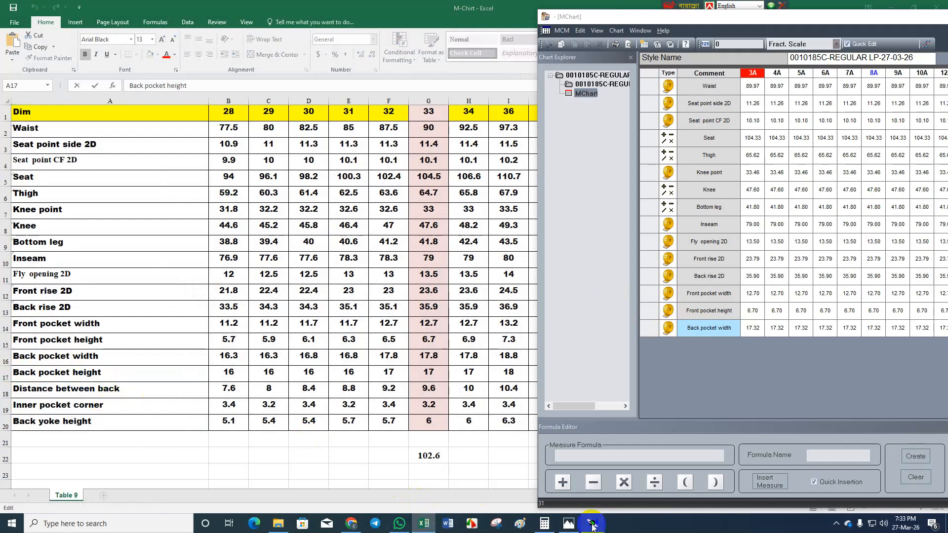
pyautogui.click(526, 499)
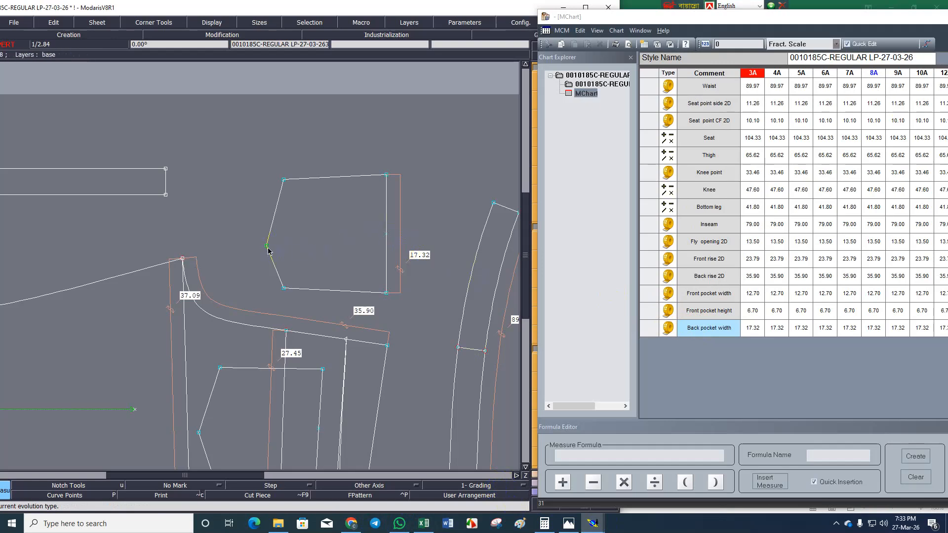
pyautogui.click(386, 248)
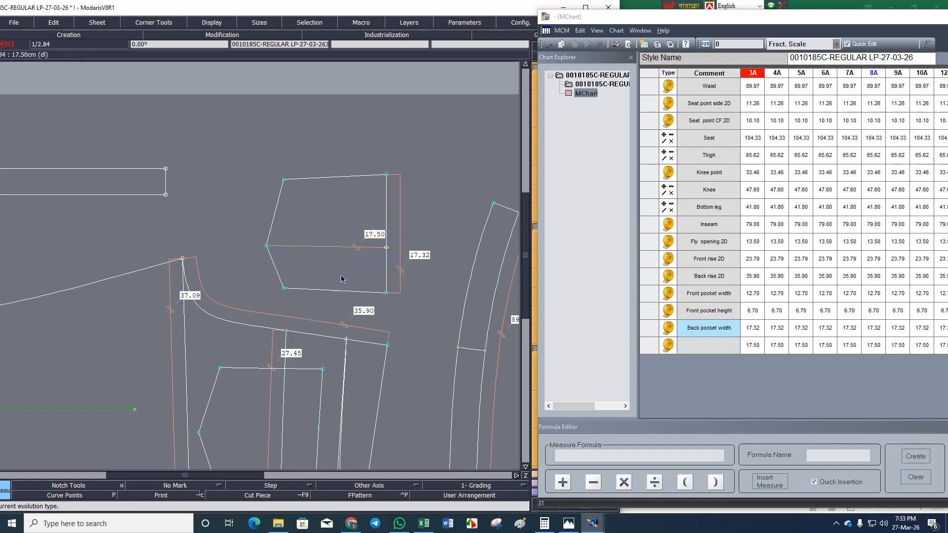
# Align the measure's endpoint on the opening edge horizontally with the pocket tip and label the measure Back pocket height.
pyautogui.scroll(2, 375, 245)
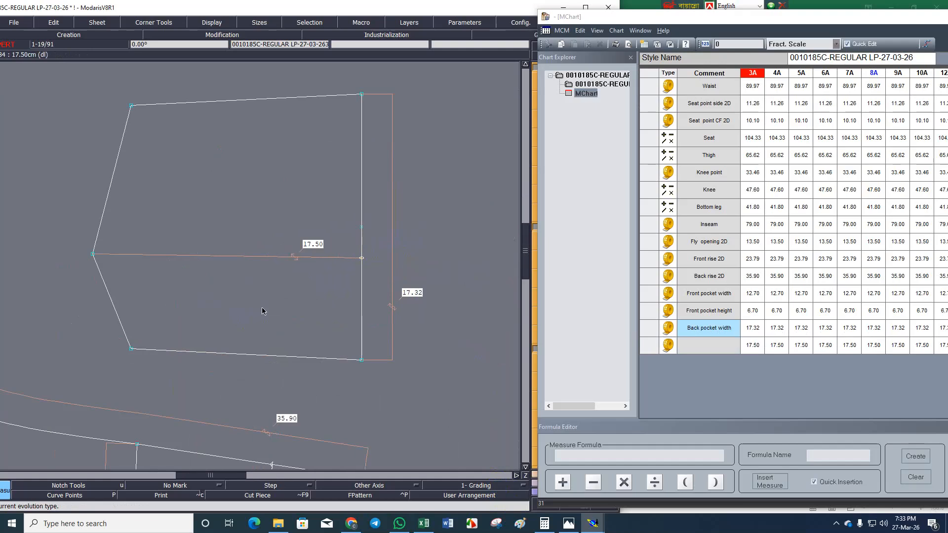
pyautogui.press('2')
pyautogui.click(93, 254)
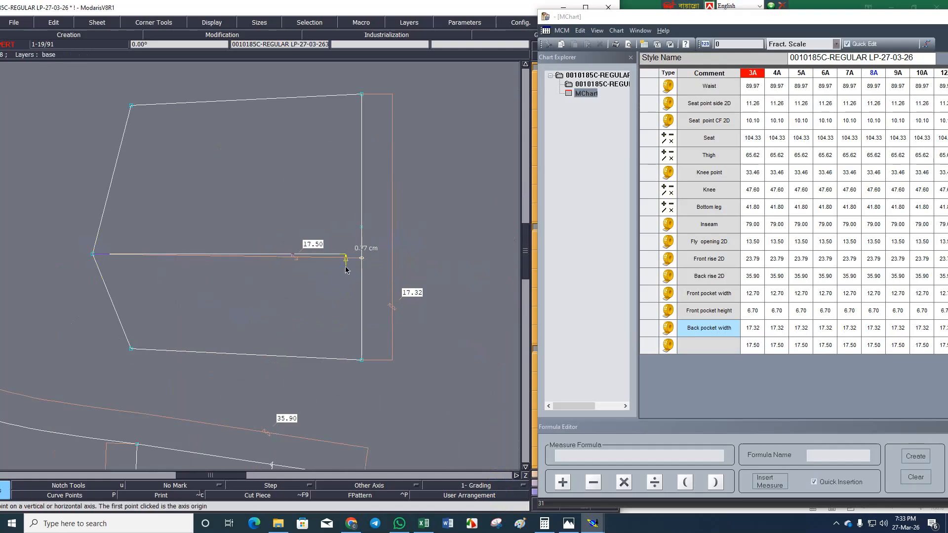
pyautogui.click(361, 257)
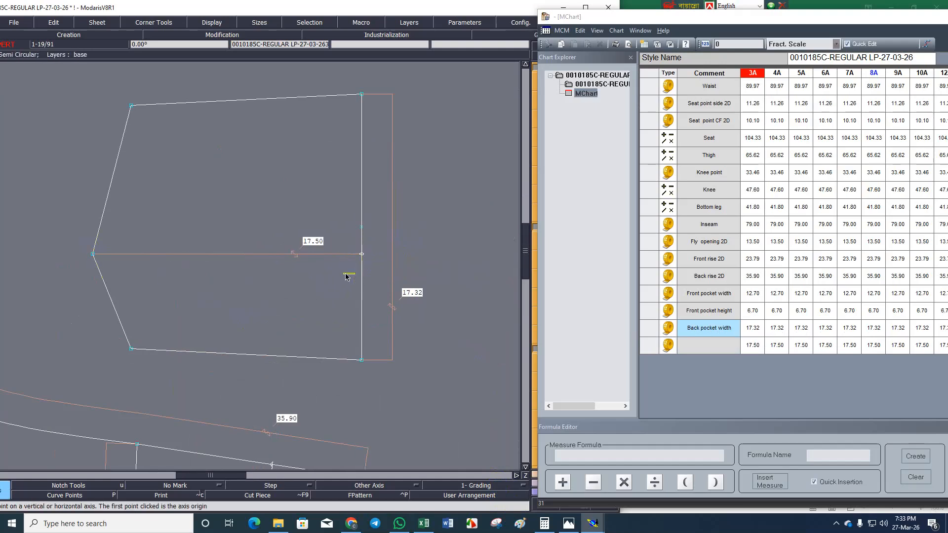
pyautogui.click(698, 347)
pyautogui.hotkey('ctrl', 'v')
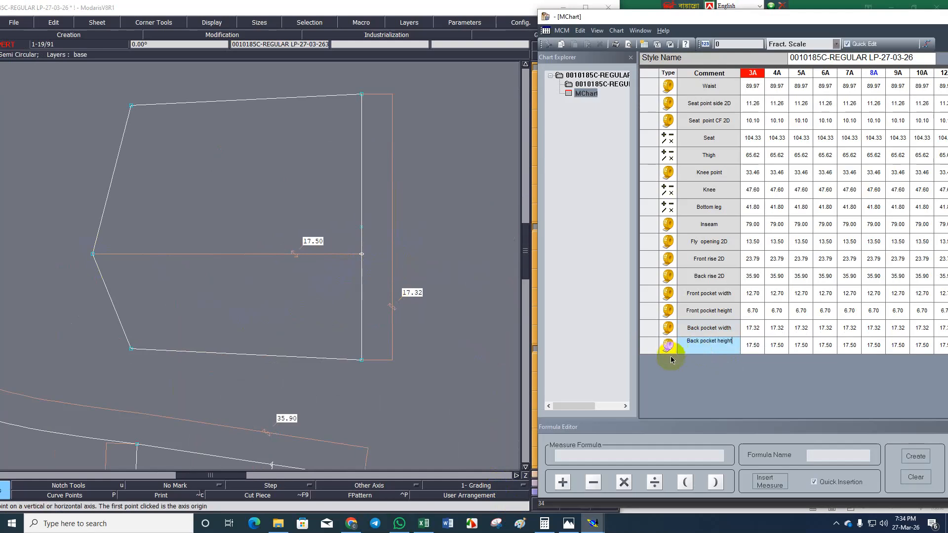
# Switch to the M-Chirt workbook in Excel and copy the label text Distance between back from cell A18.
pyautogui.click(423, 523)
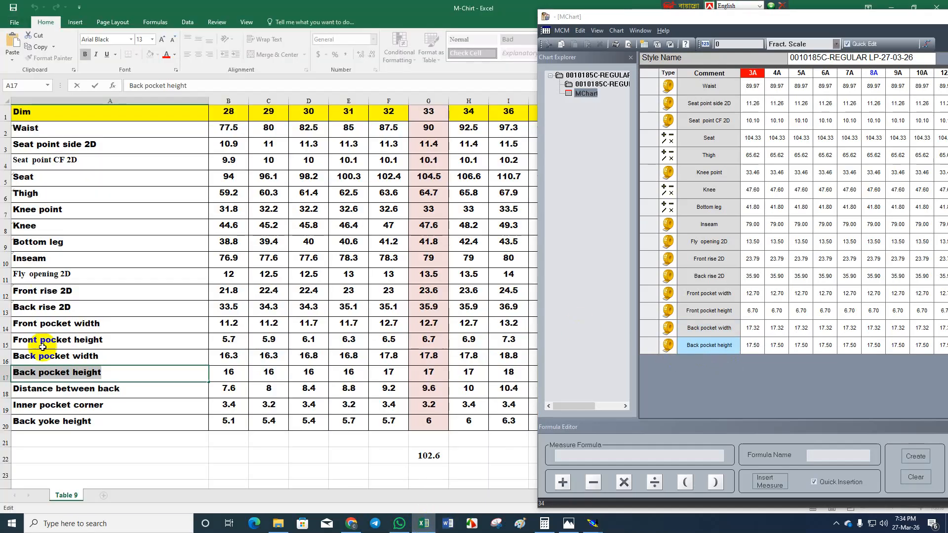
pyautogui.click(126, 390)
pyautogui.doubleClick(126, 390)
pyautogui.moveTo(126, 390); pyautogui.dragTo(2, 388)
pyautogui.hotkey('ctrl', 'c')
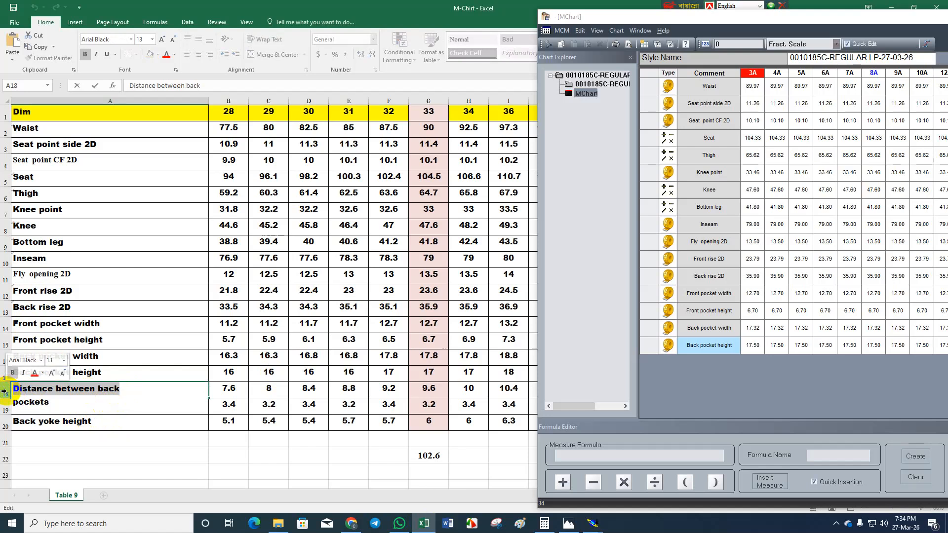
pyautogui.click(127, 471)
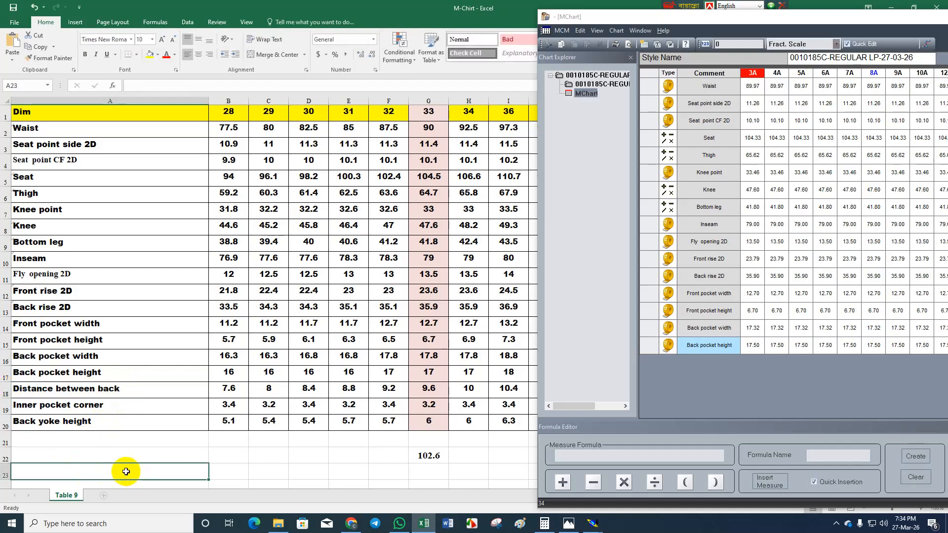
pyautogui.click(120, 396)
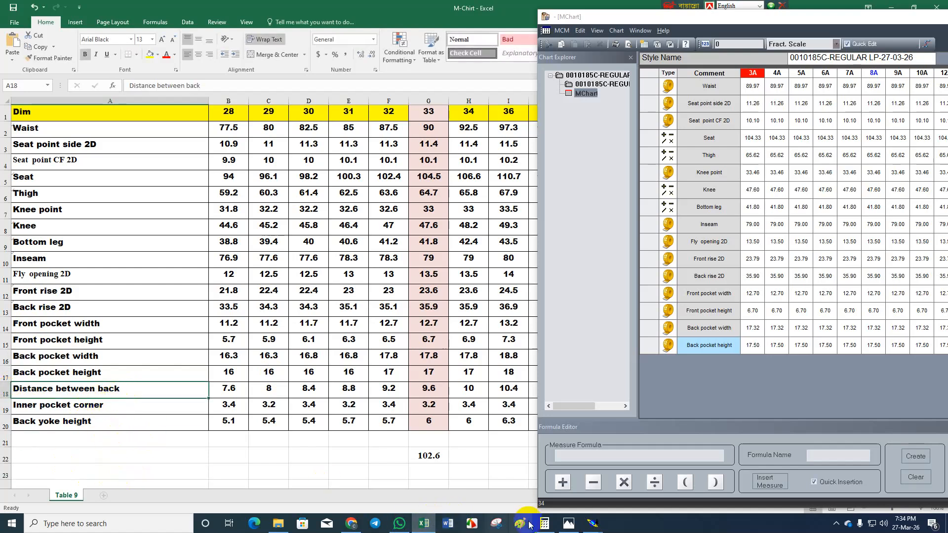
# In Modaris, draw a line about 4.8 cm long on the back piece from the pocket's upper opening corner to the back rise seam.
pyautogui.click(424, 523)
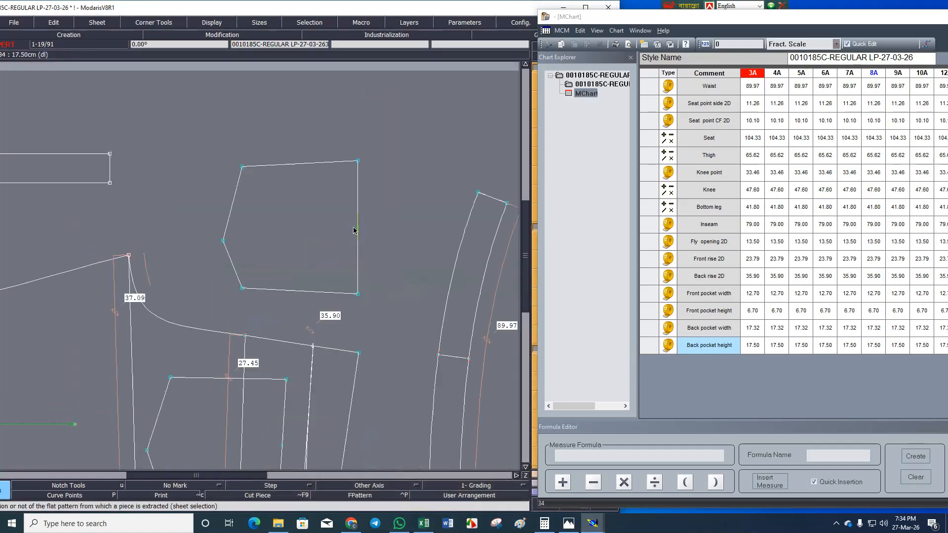
pyautogui.scroll(2, 268, 367)
pyautogui.scroll(-6, 346, 396)
pyautogui.scroll(7, 355, 383)
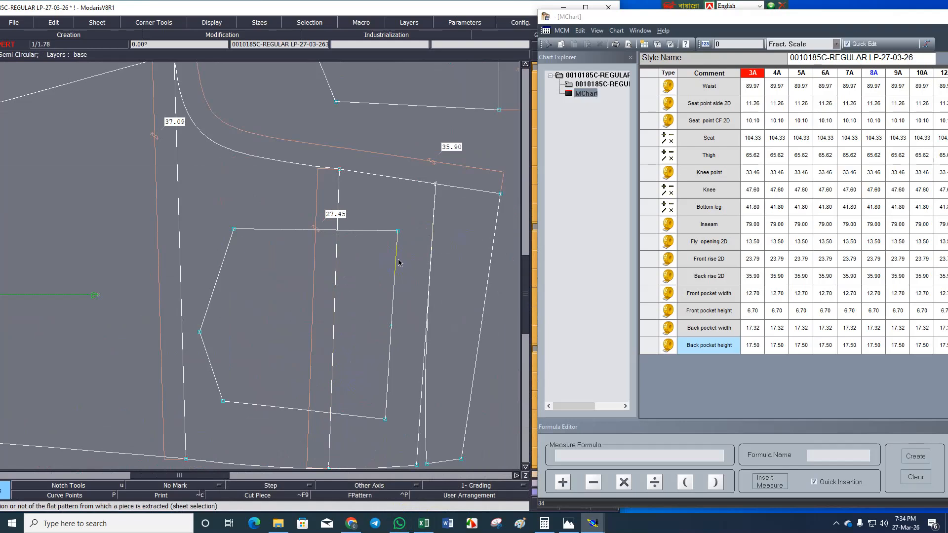
pyautogui.click(398, 231)
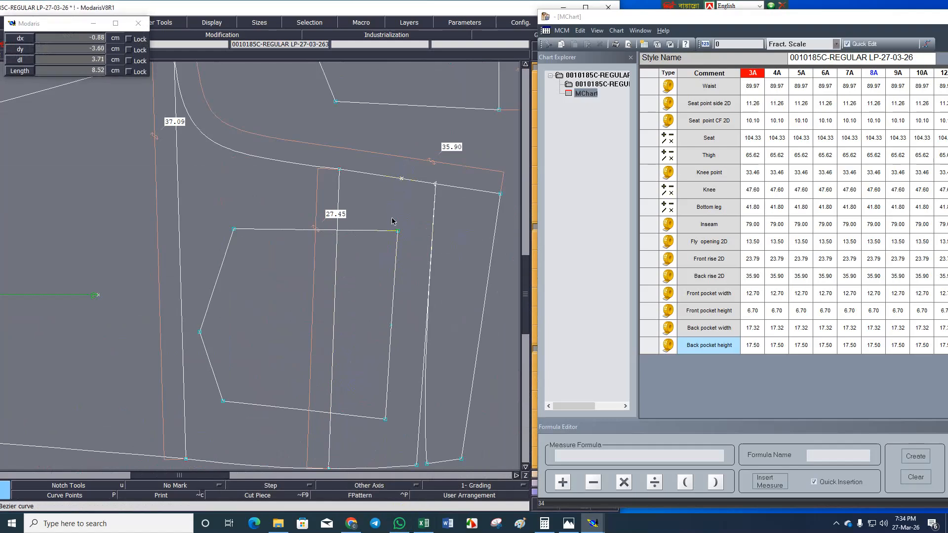
pyautogui.click(402, 179)
pyautogui.hotkey('ctrl', 'z')
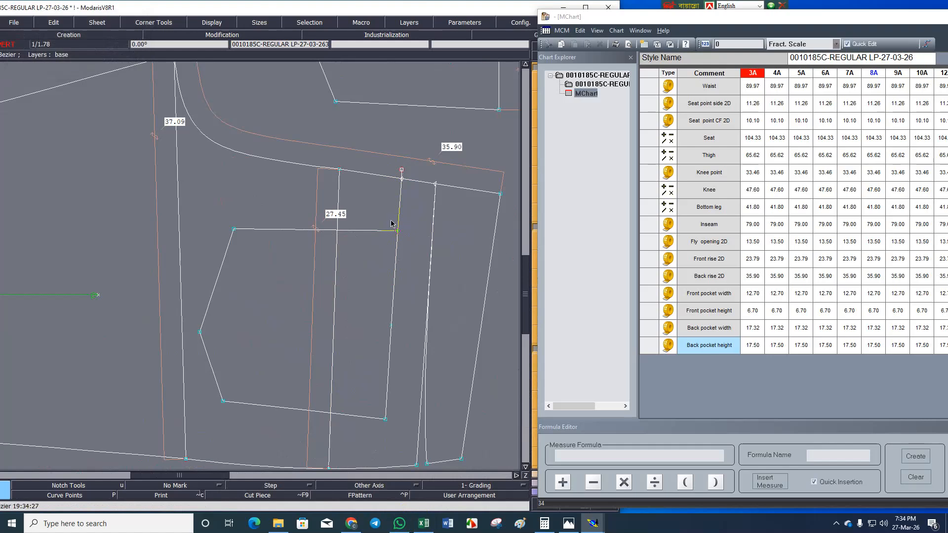
pyautogui.click(398, 231)
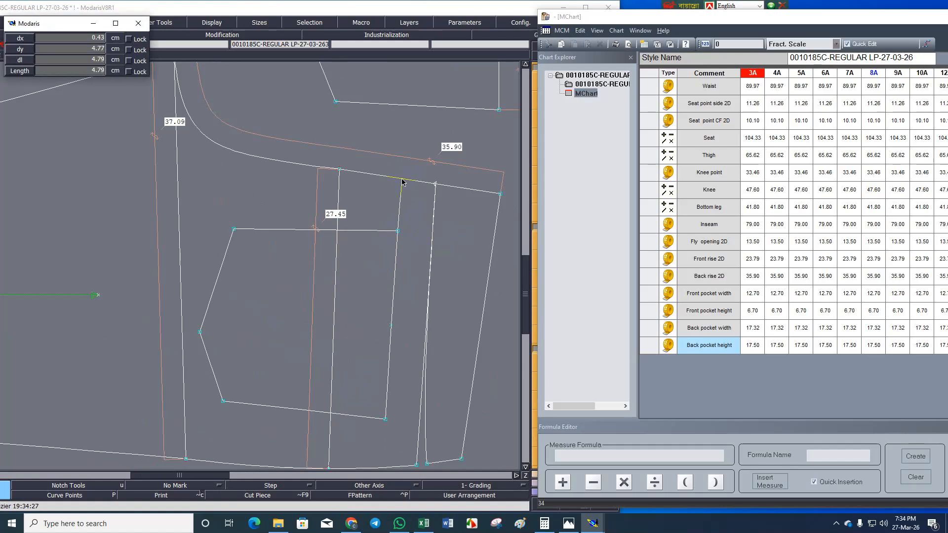
pyautogui.click(401, 180)
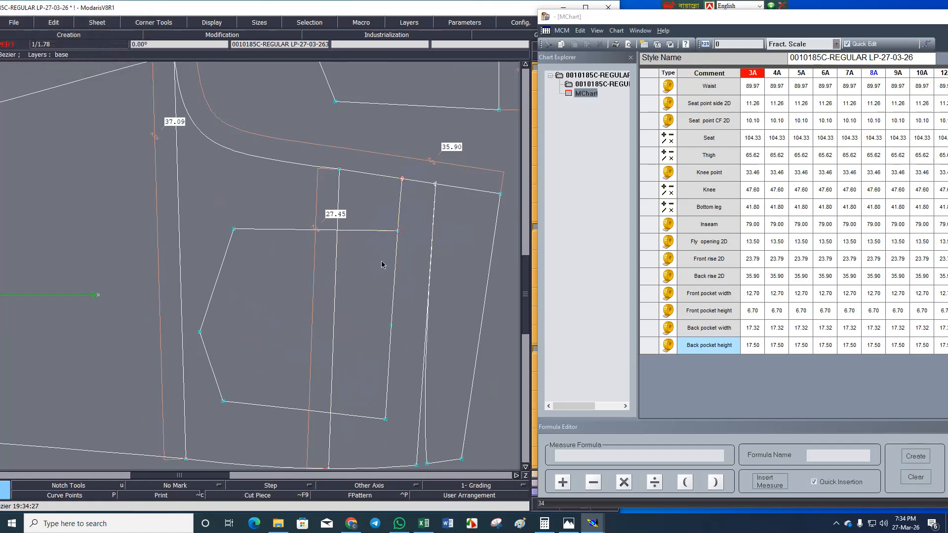
# Add a length measure along the new line from the pocket corner to the back rise seam and label it Distance between back.
pyautogui.press('l')
pyautogui.click(398, 231)
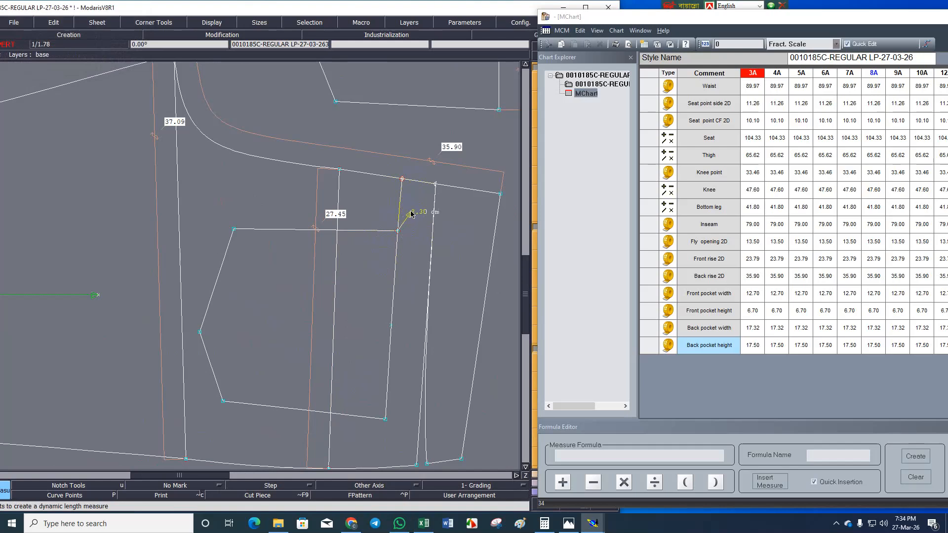
pyautogui.click(412, 212)
pyautogui.hotkey('ctrl', 'z')
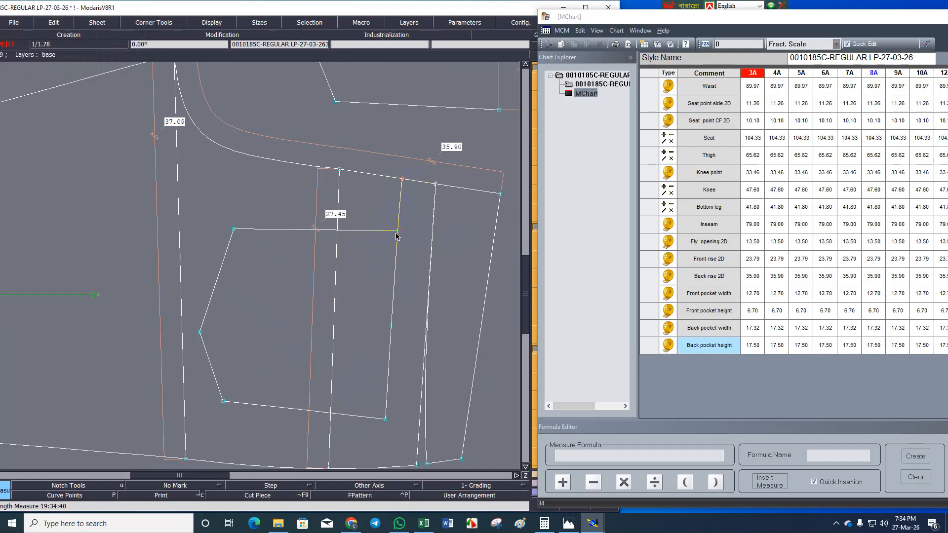
pyautogui.click(401, 180)
pyautogui.click(712, 345)
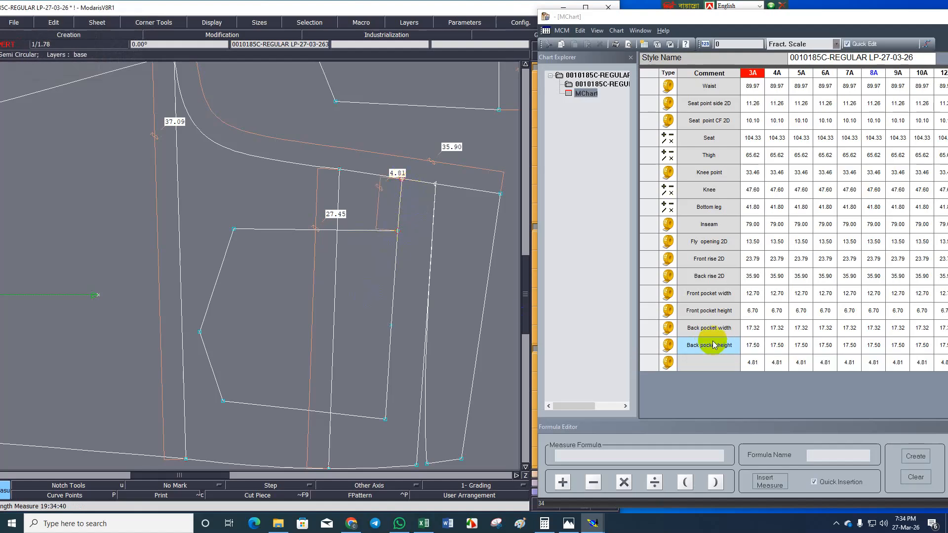
pyautogui.click(707, 363)
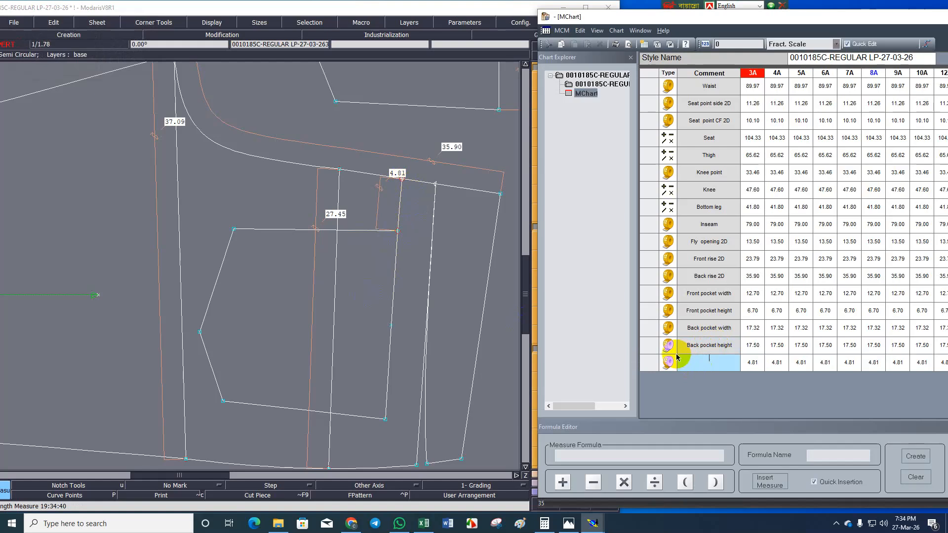
pyautogui.hotkey('ctrl', 'v')
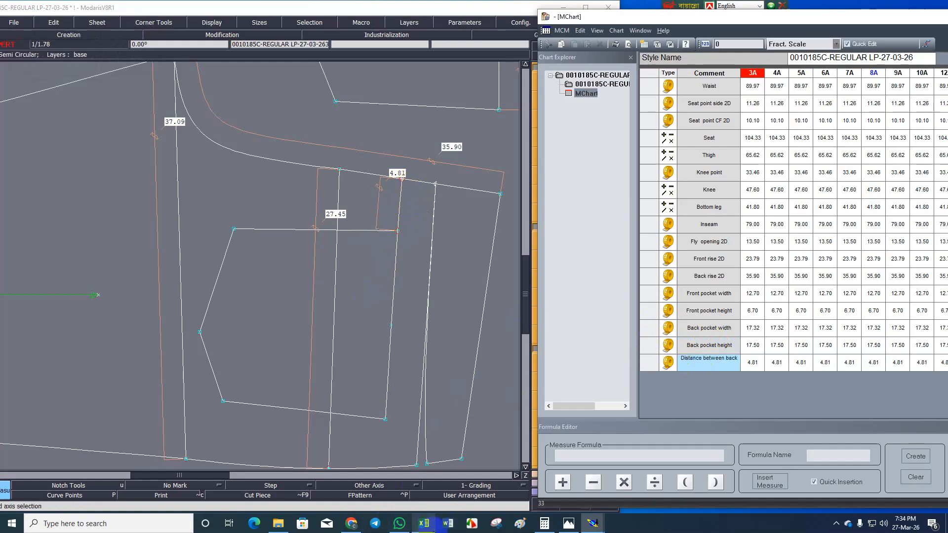
# Switch to the M-Chirt workbook in Excel and copy the label text Inner pocket corner from cell A19.
pyautogui.click(430, 527)
pyautogui.click(125, 398)
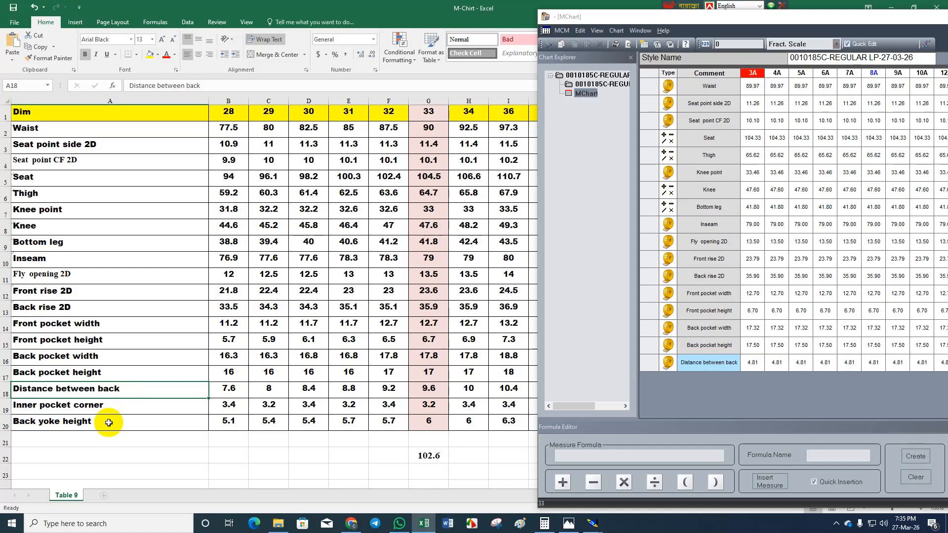
pyautogui.doubleClick(105, 405)
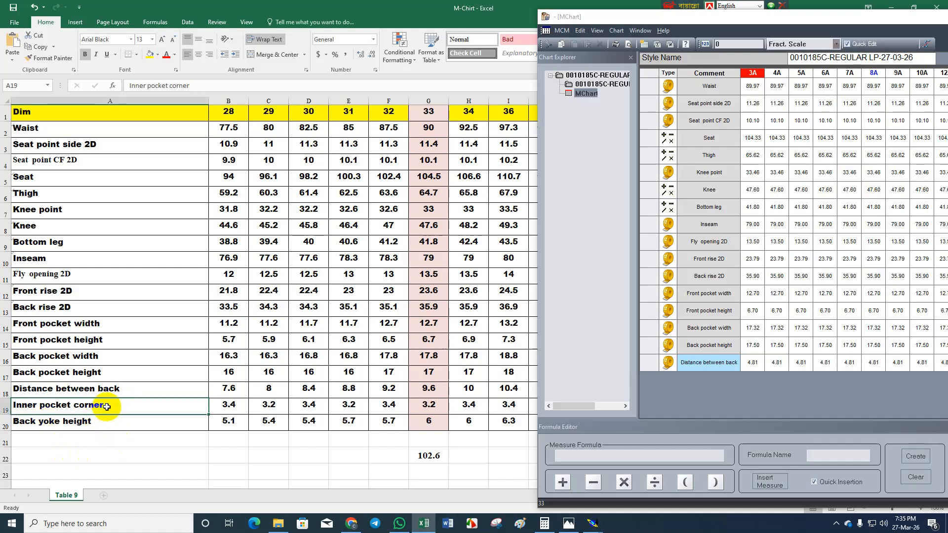
pyautogui.moveTo(105, 405); pyautogui.dragTo(13, 405)
pyautogui.hotkey('ctrl', 'c')
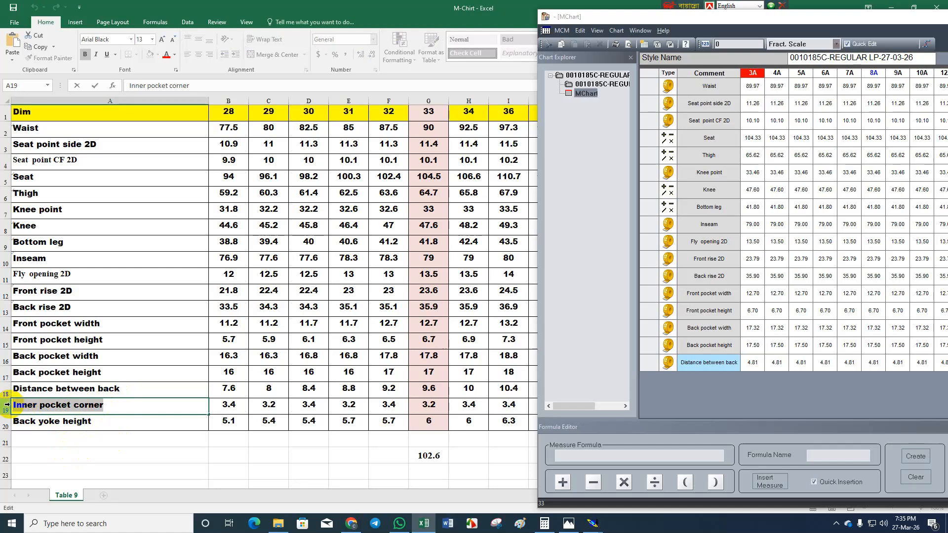
# In Modaris, measure the back yoke's short side-seam edge and label the measure Inner pocket corner.
pyautogui.click(421, 520)
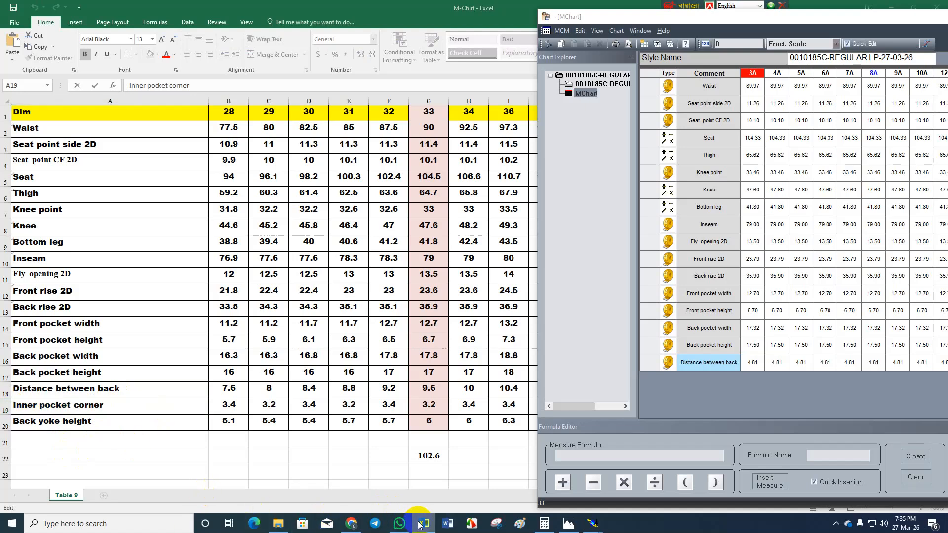
pyautogui.click(449, 462)
pyautogui.click(715, 379)
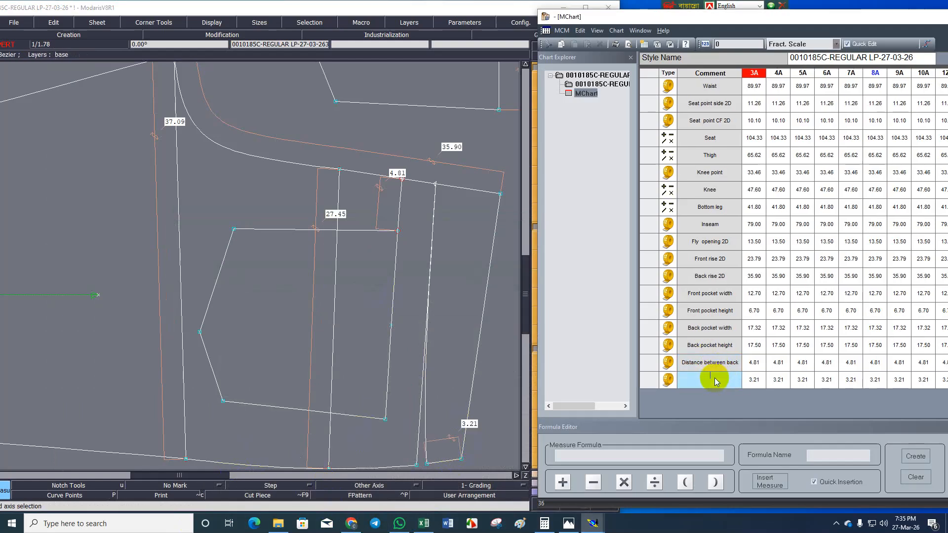
pyautogui.hotkey('ctrl', 'v')
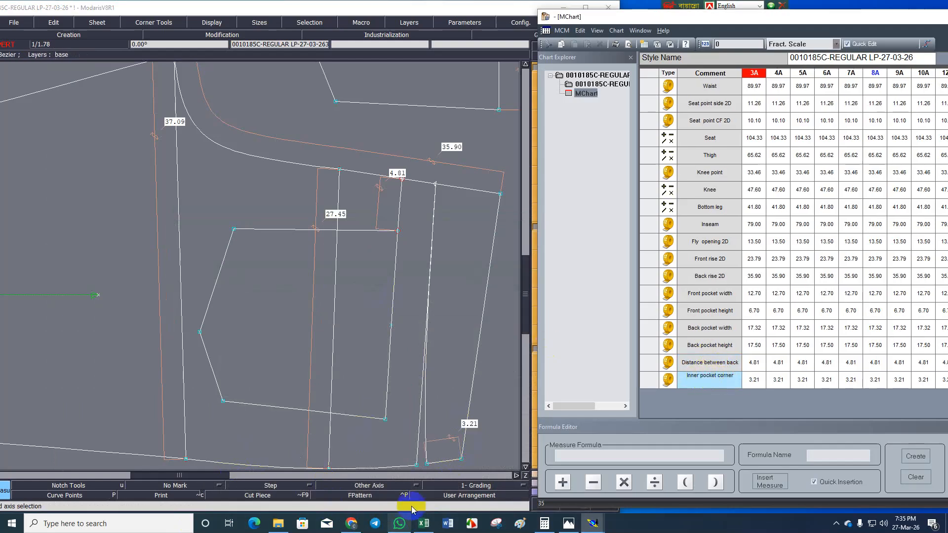
# Switch to the M-Chirt workbook in Excel and copy the label text Back yoke height from cell A20.
pyautogui.click(423, 523)
pyautogui.doubleClick(91, 421)
pyautogui.moveTo(91, 421); pyautogui.dragTo(5, 420)
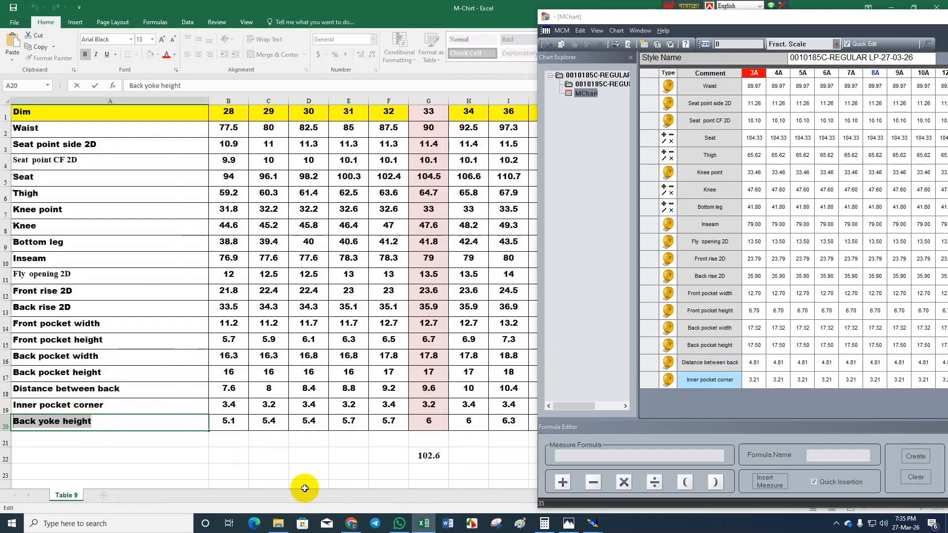
# In Modaris, measure the back rise seam from the waist corner to the yoke line and label it Back yoke height.
pyautogui.click(424, 523)
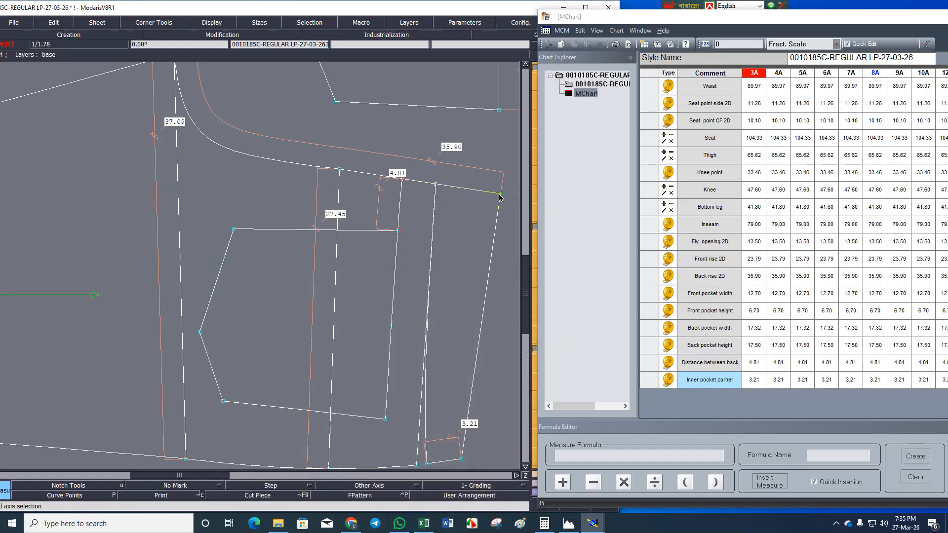
pyautogui.click(434, 184)
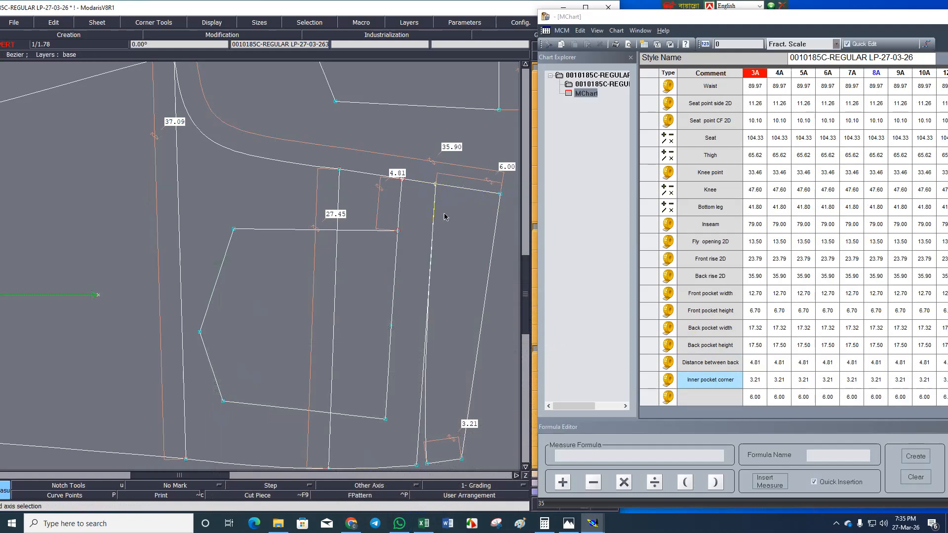
pyautogui.click(704, 398)
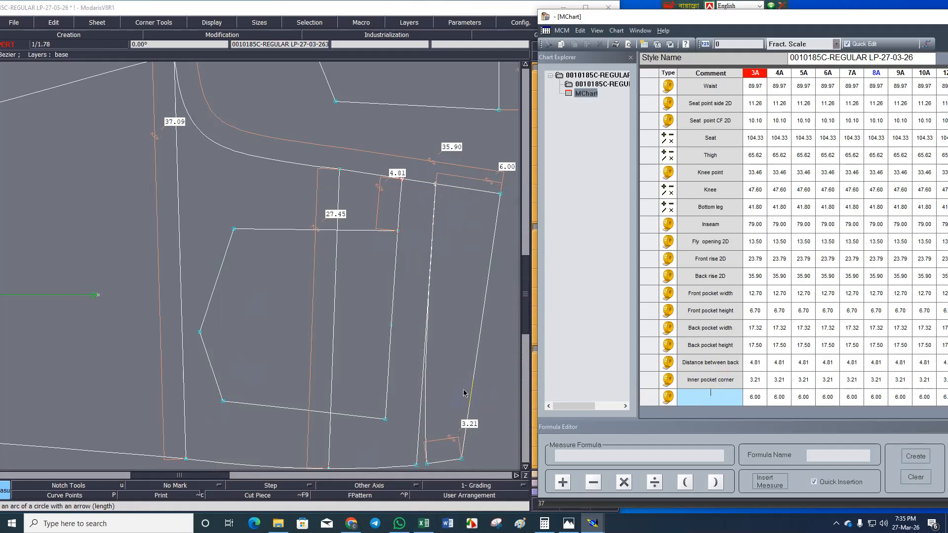
pyautogui.write('Back yoke height')
pyautogui.click(376, 326)
pyautogui.click(368, 341)
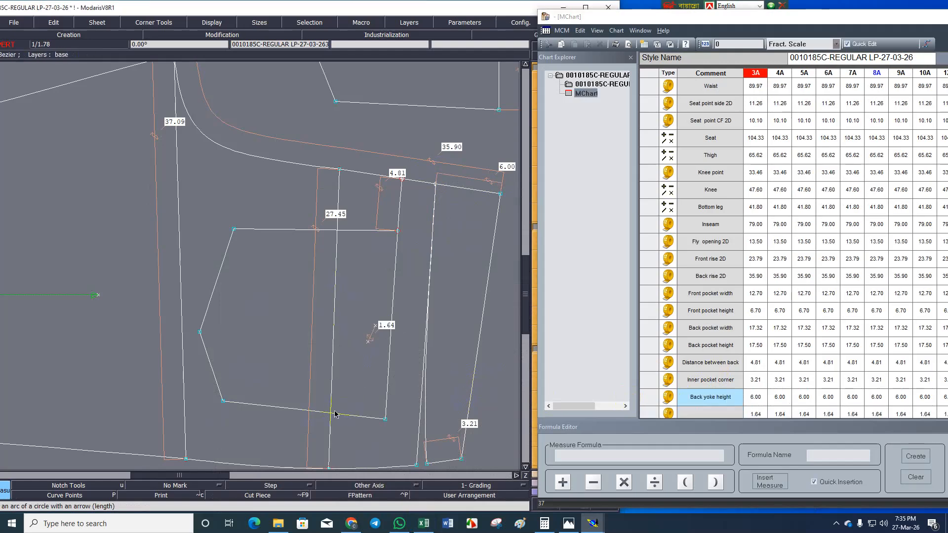
pyautogui.hotkey('ctrl', 'z')
# Leave the unfinished measure and save the pattern model, continuing past the save warning.
pyautogui.press('s')
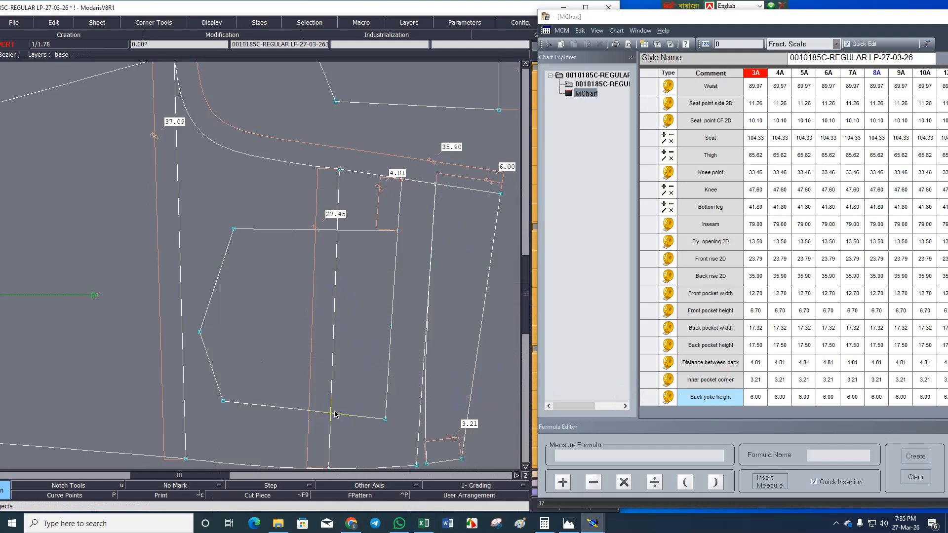
pyautogui.hotkey('ctrl', 's')
pyautogui.press('Return')
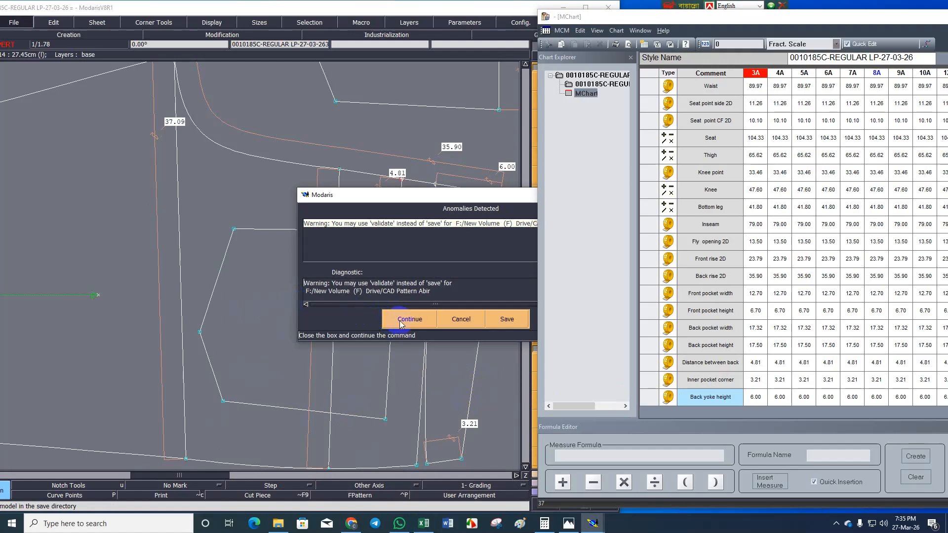
pyautogui.click(409, 321)
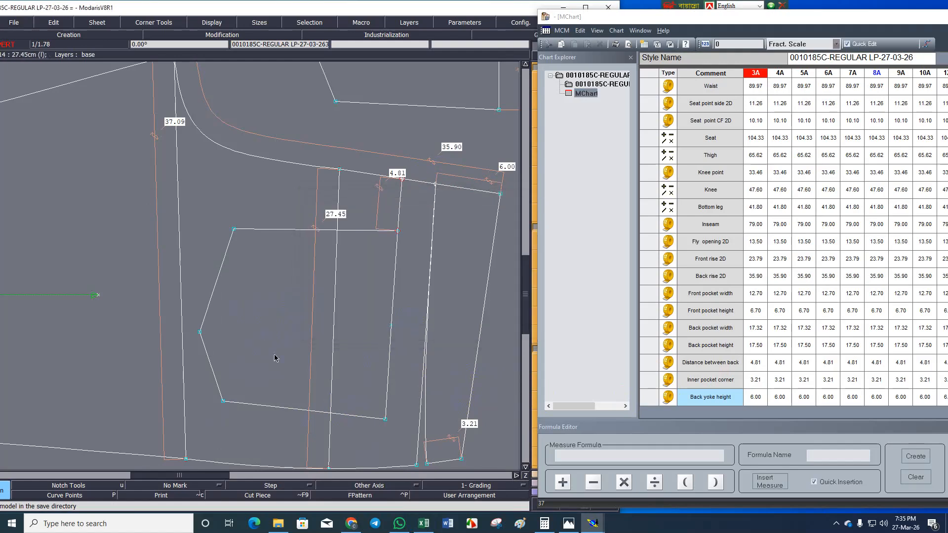
# Compare the measures in the maximised MChart with the size specification in Excel's M-Chirt workbook.
pyautogui.click(424, 523)
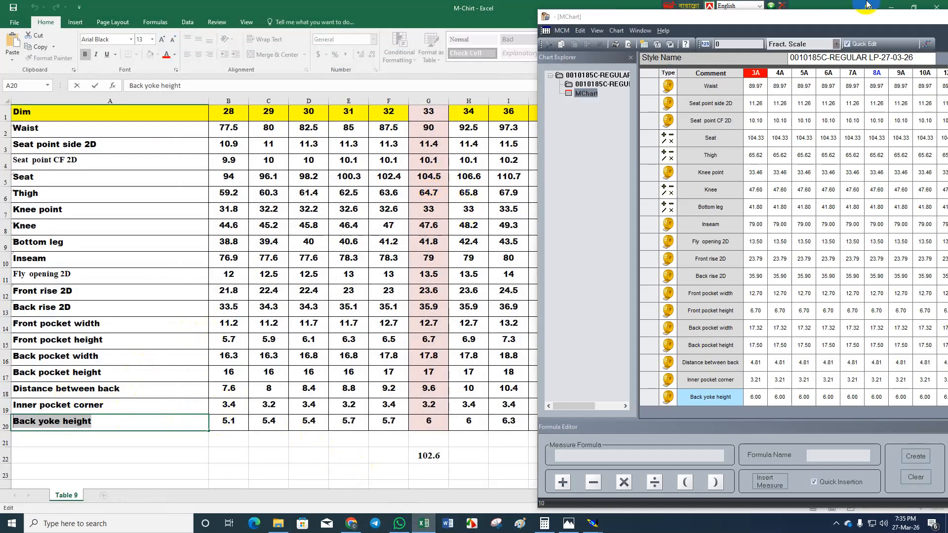
pyautogui.click(836, 19)
pyautogui.doubleClick(836, 17)
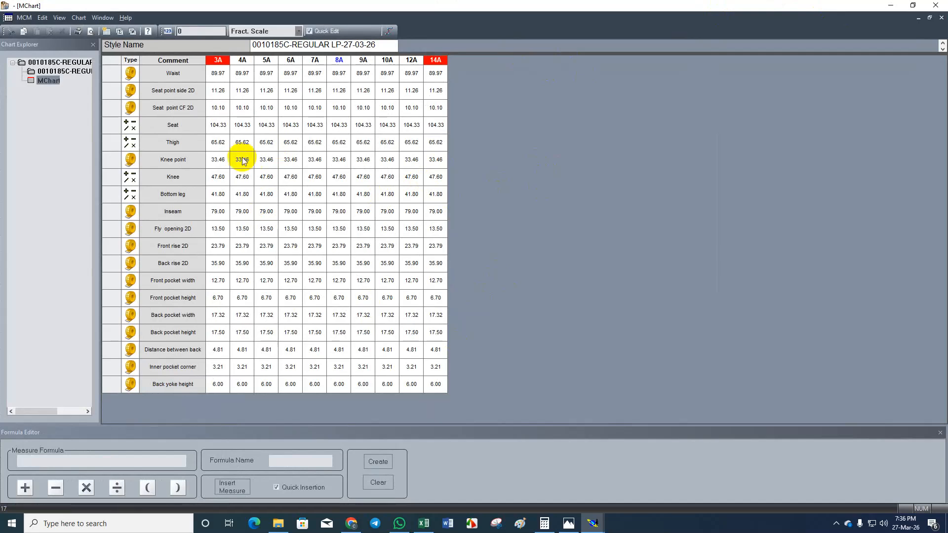
pyautogui.click(888, 7)
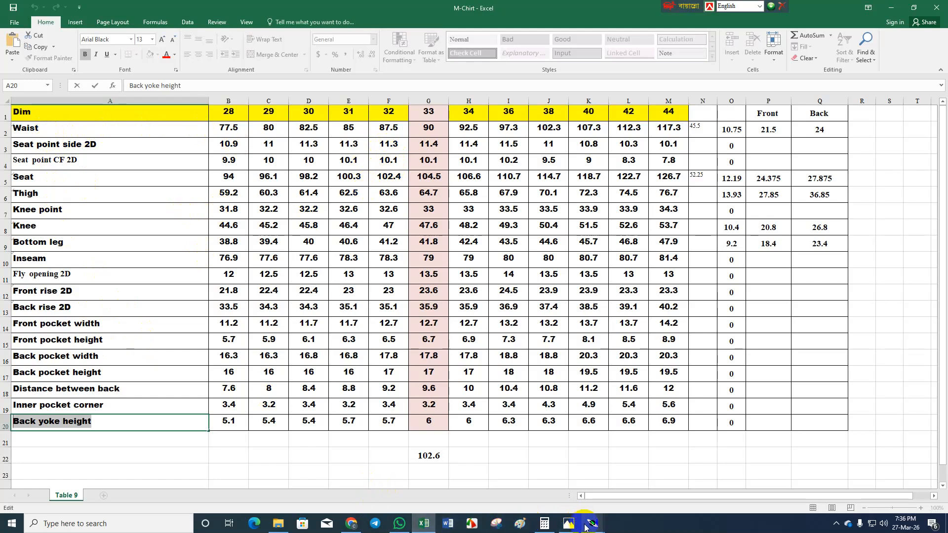
pyautogui.moveTo(593, 524)
pyautogui.click(659, 485)
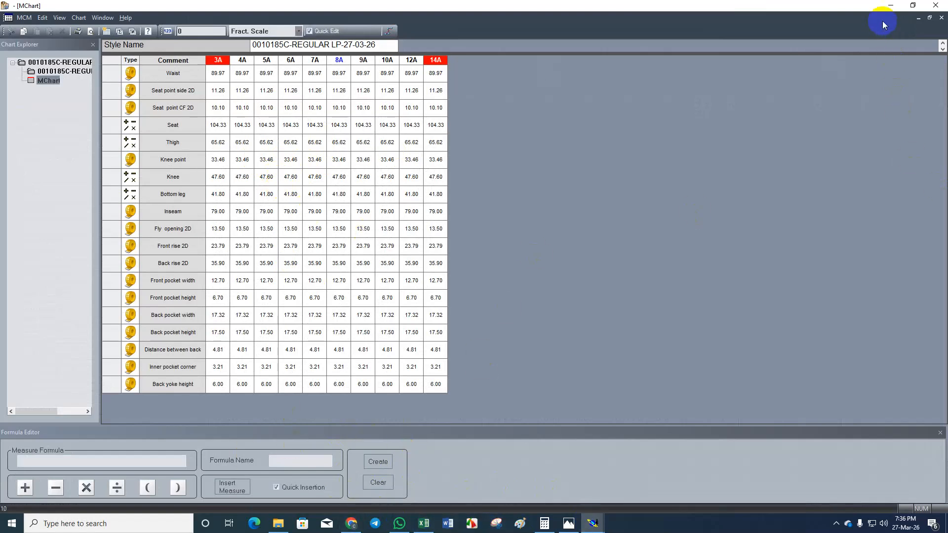
pyautogui.click(889, 7)
# Switch back to the Modaris pattern window, maximise it and fit the whole trouser sheet in view.
pyautogui.moveTo(592, 523)
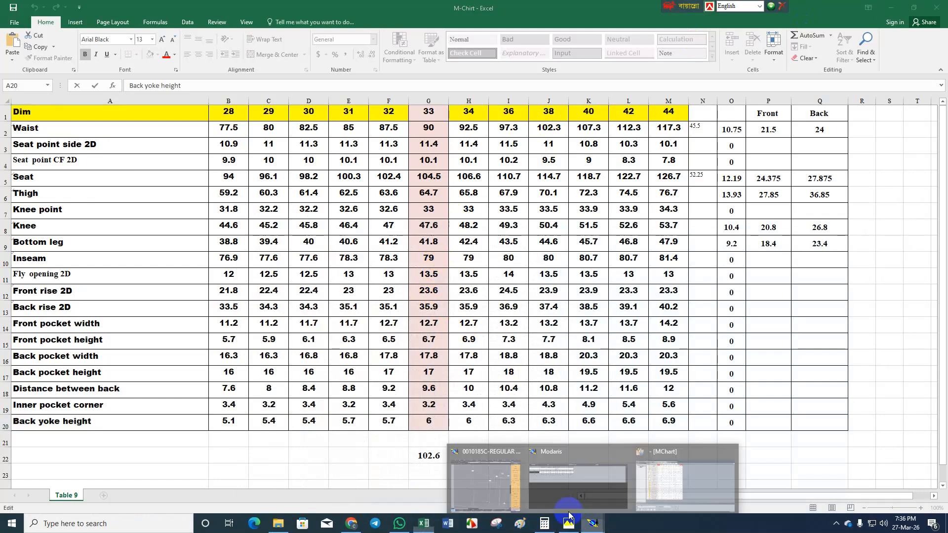
pyautogui.click(505, 483)
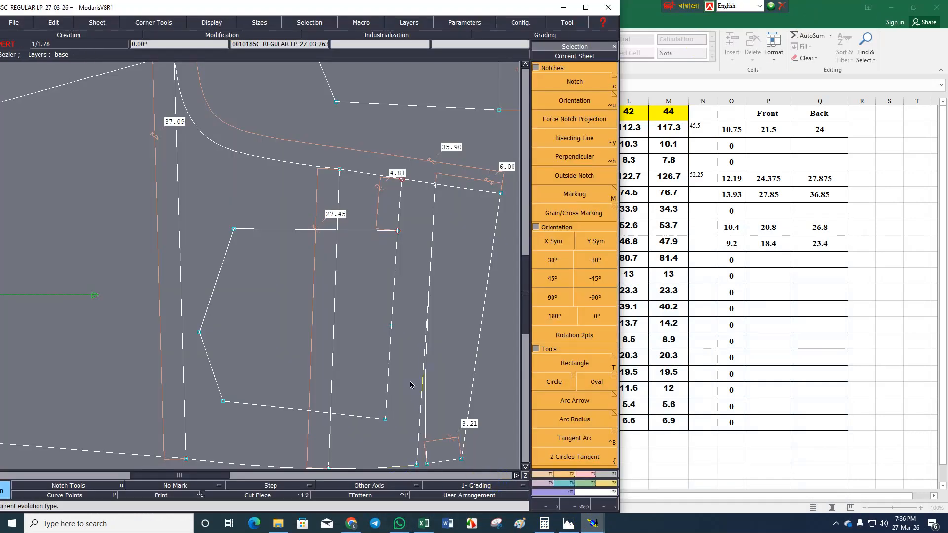
pyautogui.press('Home')
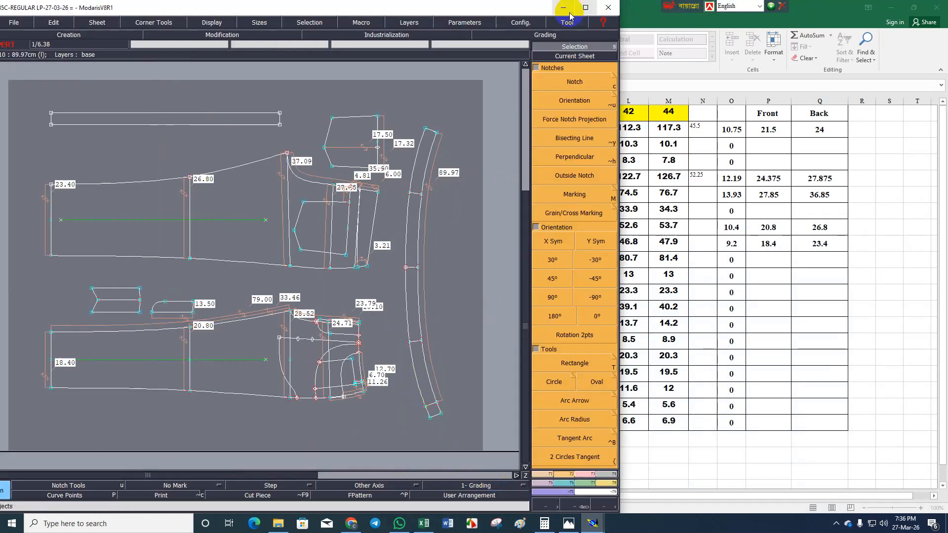
pyautogui.click(585, 8)
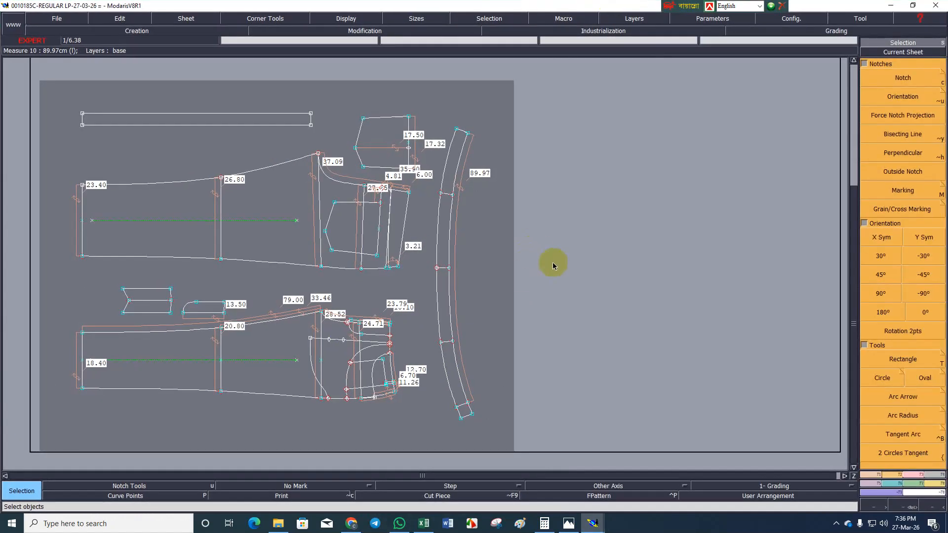
pyautogui.press('Home')
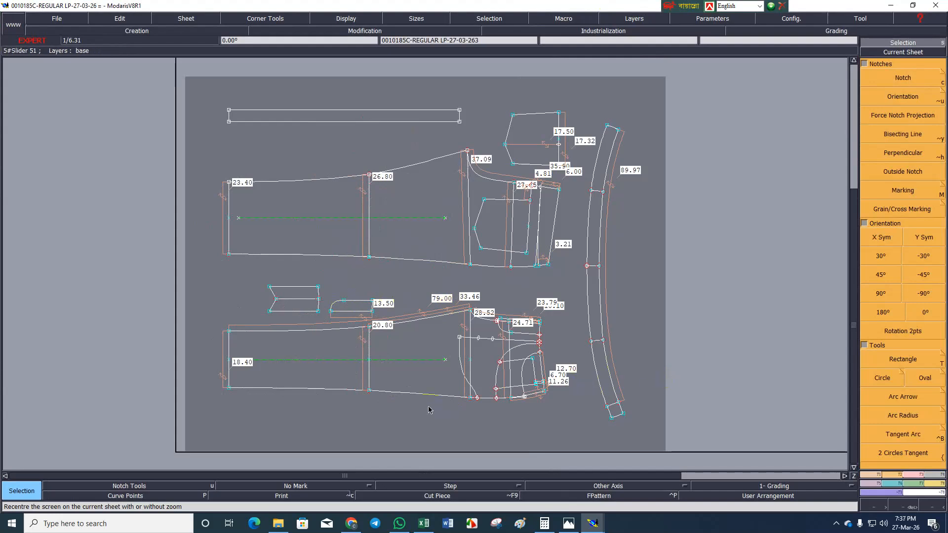
# Bring up the separate Modaris length table and close it.
pyautogui.click(591, 523)
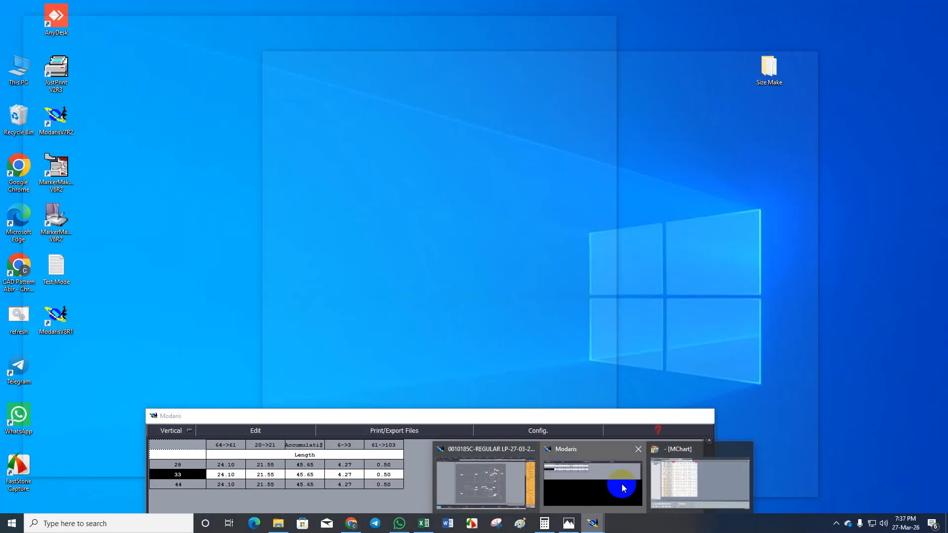
pyautogui.click(617, 489)
pyautogui.moveTo(631, 420); pyautogui.dragTo(624, 224)
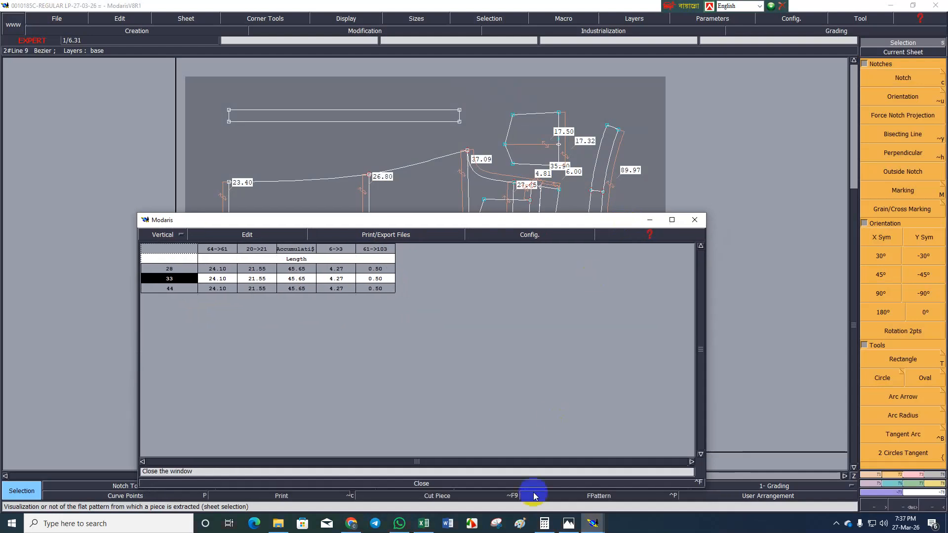
pyautogui.click(421, 485)
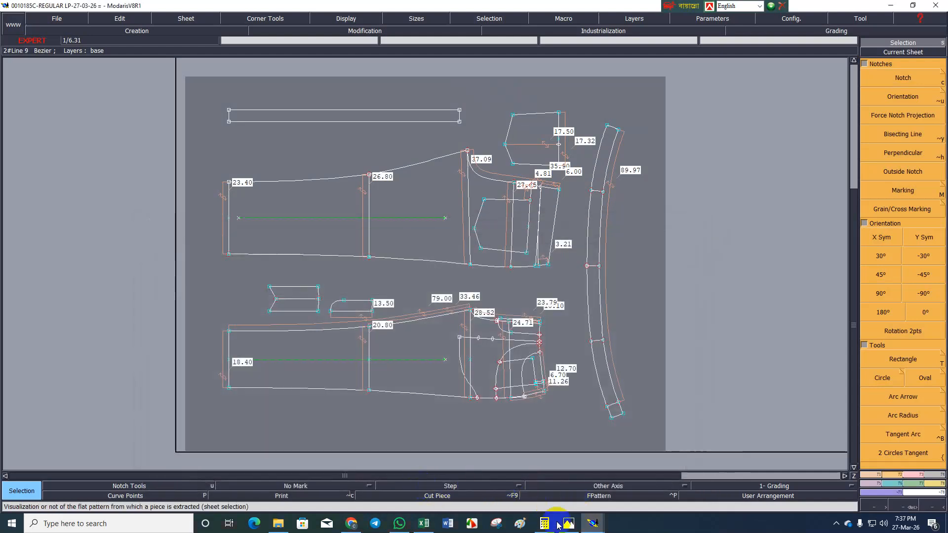
# Place the restored MChart window beside the trouser pattern and select the Inseam value for size 6A.
pyautogui.moveTo(593, 523)
pyautogui.click(634, 482)
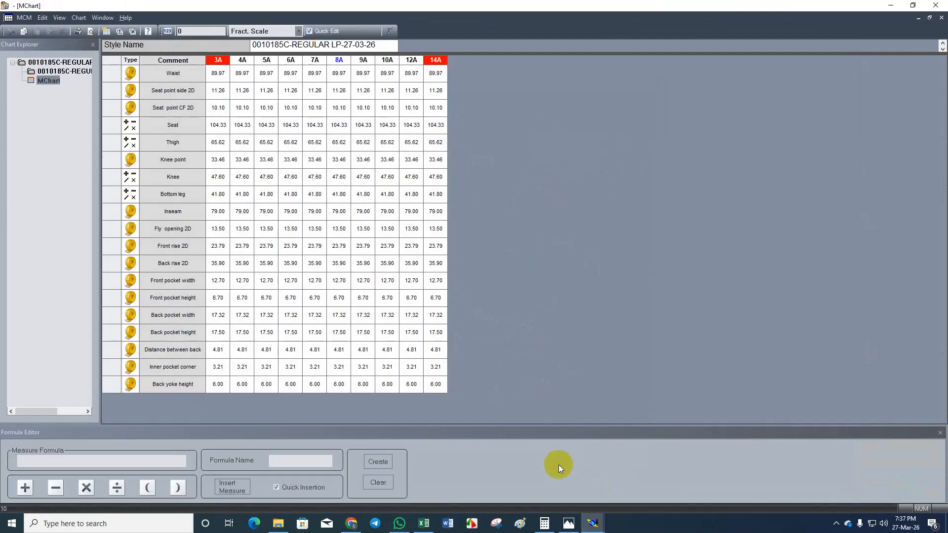
pyautogui.doubleClick(132, 4)
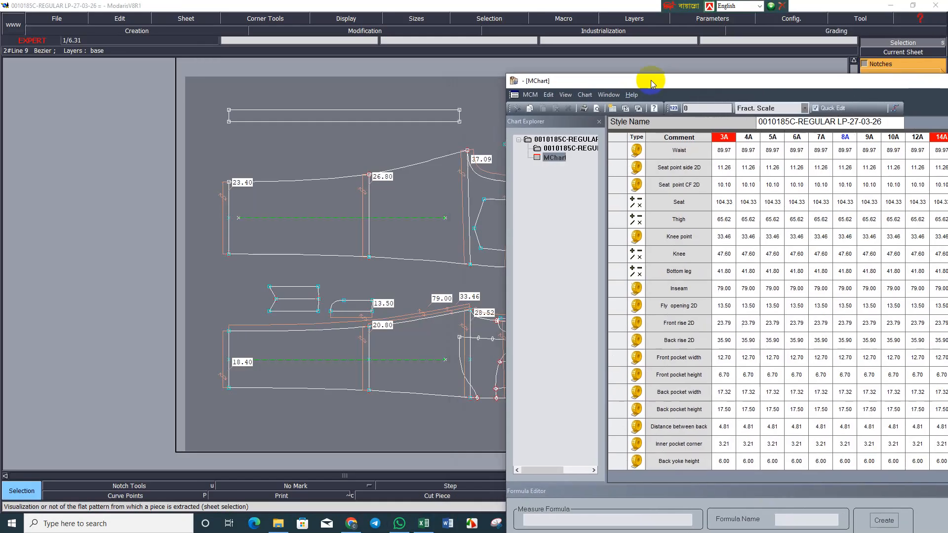
pyautogui.moveTo(659, 53); pyautogui.dragTo(725, 47)
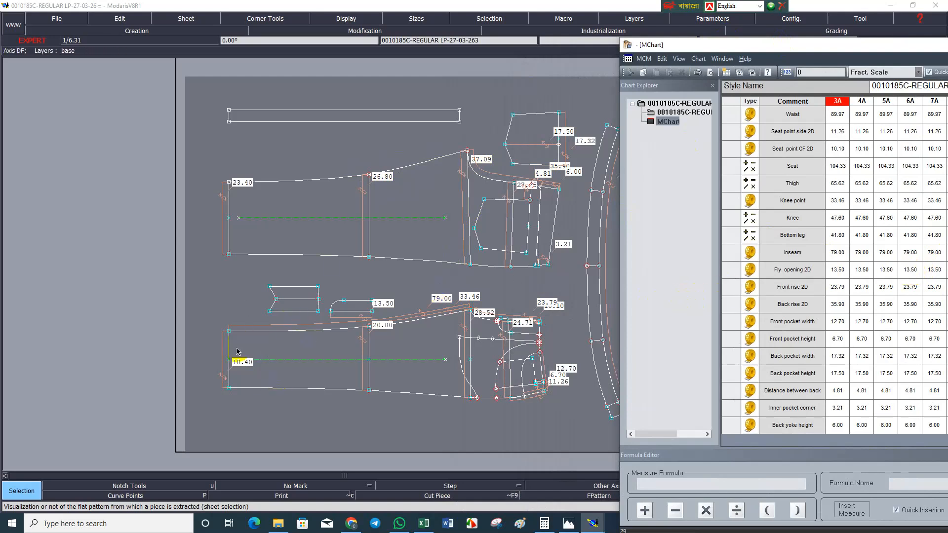
pyautogui.click(910, 252)
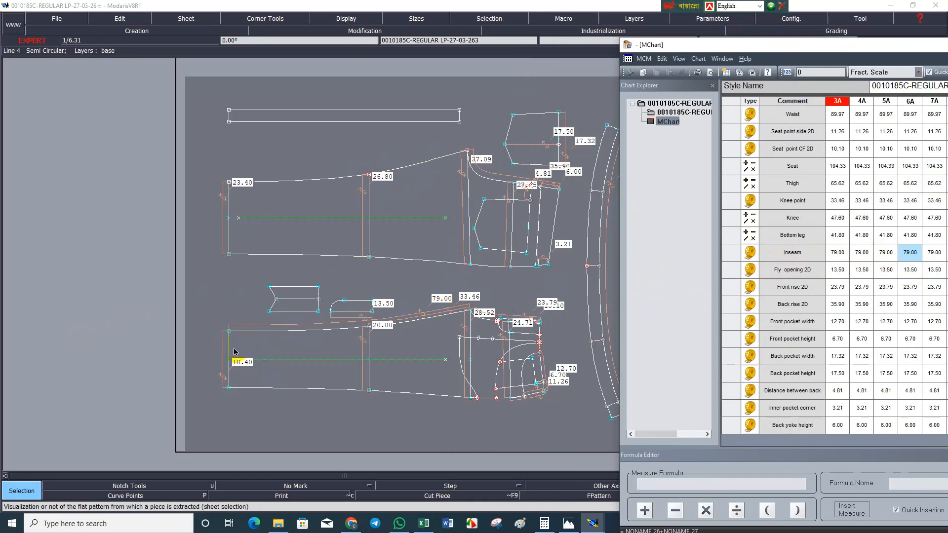
# Try reshaping the front leg by moving its hem corner on the inseam outward with dy 0, and undo the move.
pyautogui.click(230, 334)
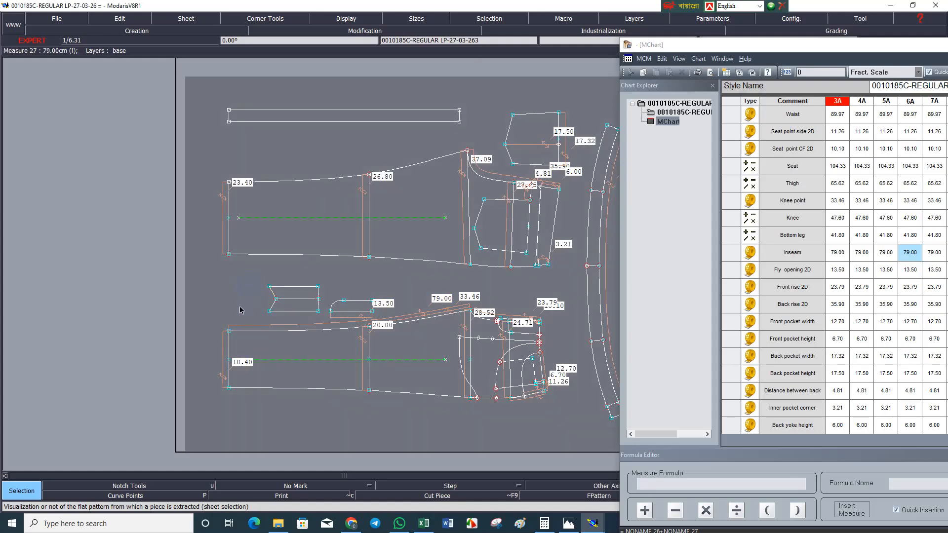
pyautogui.press('r')
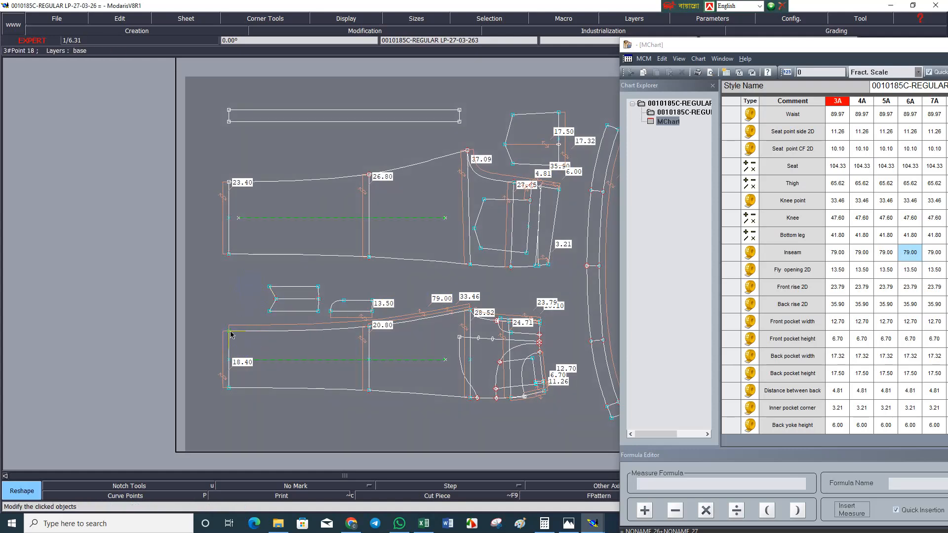
pyautogui.click(229, 332)
pyautogui.press('Down')
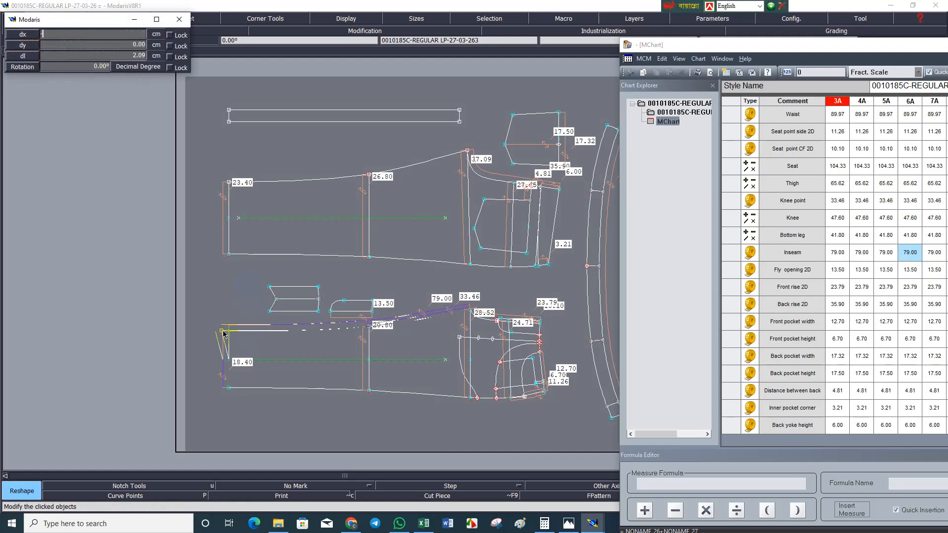
pyautogui.press('Down')
pyautogui.write('0')
pyautogui.press('Return')
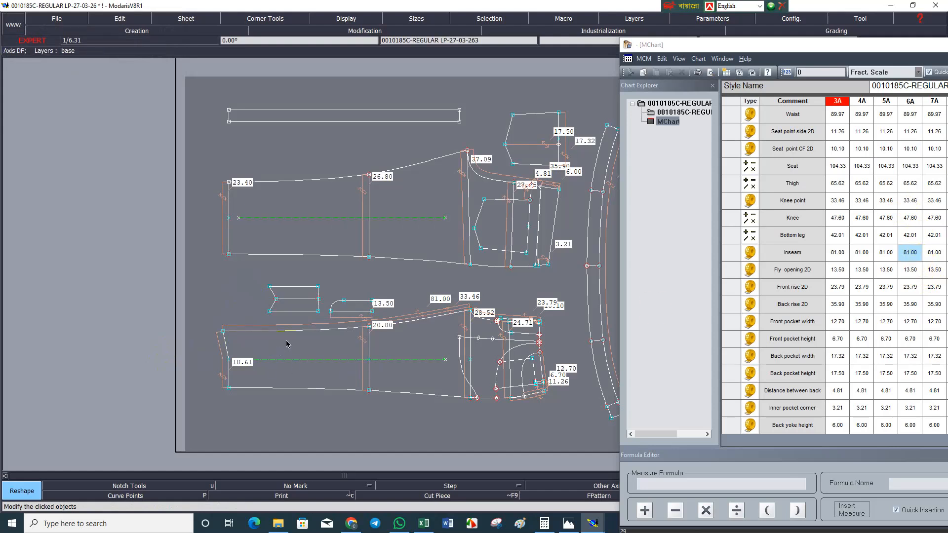
pyautogui.hotkey('ctrl', 'z')
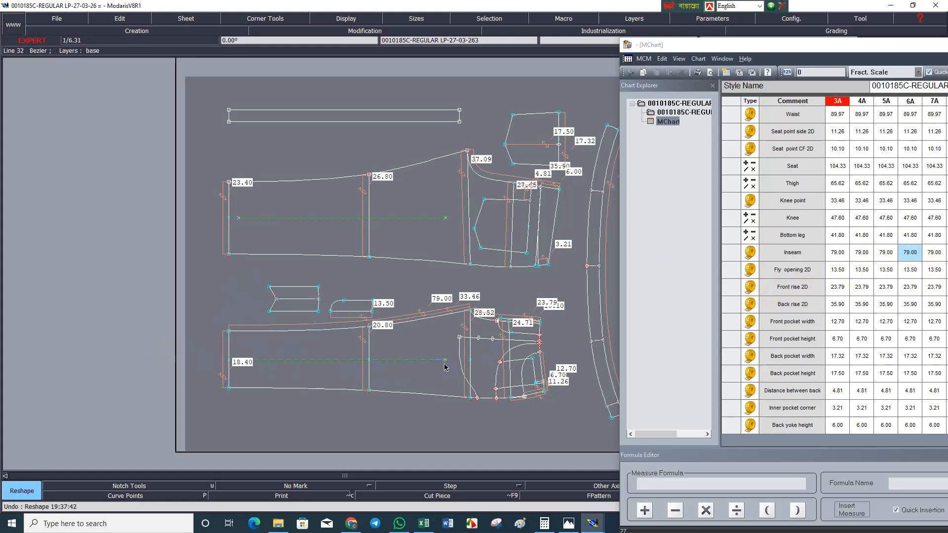
# Maximise the measurement chart and customise its row layout to show the ddl Size rows.
pyautogui.doubleClick(823, 45)
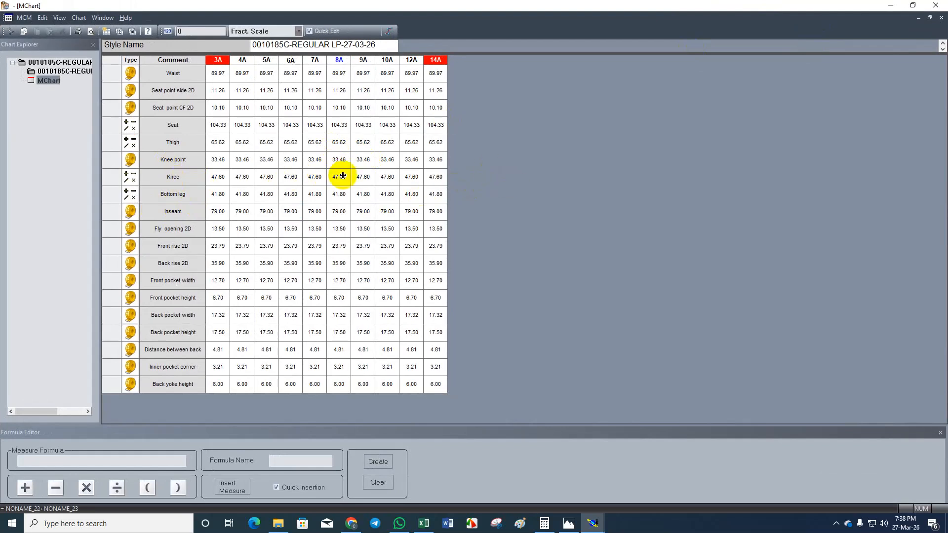
pyautogui.click(23, 19)
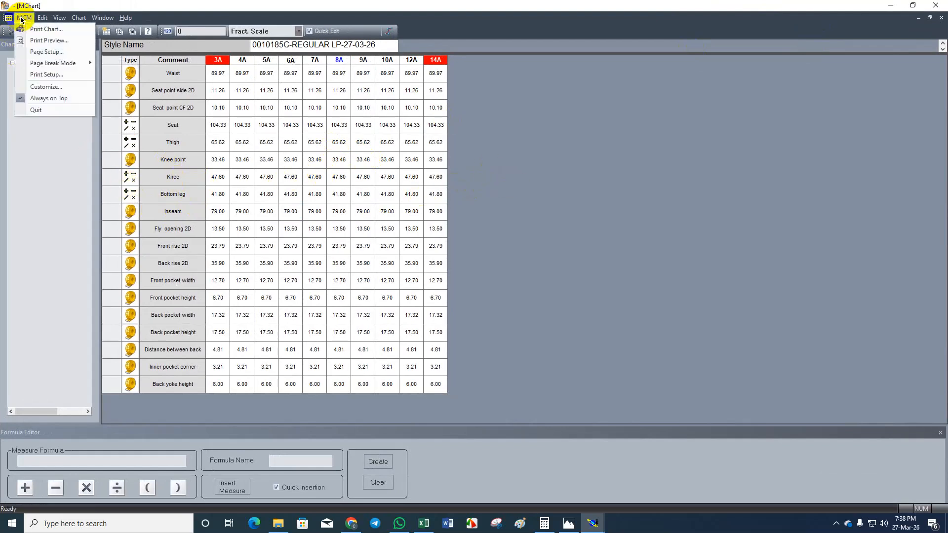
pyautogui.click(55, 87)
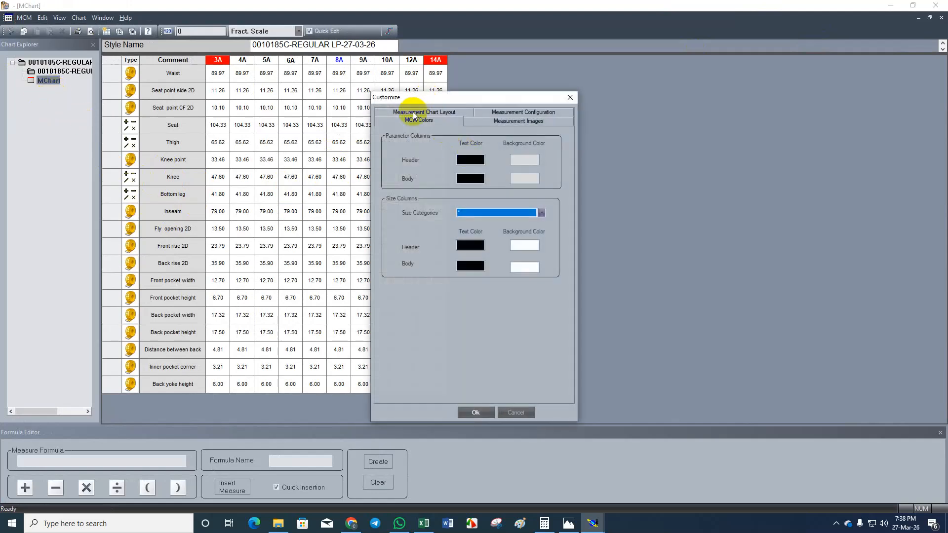
pyautogui.click(414, 114)
pyautogui.click(392, 266)
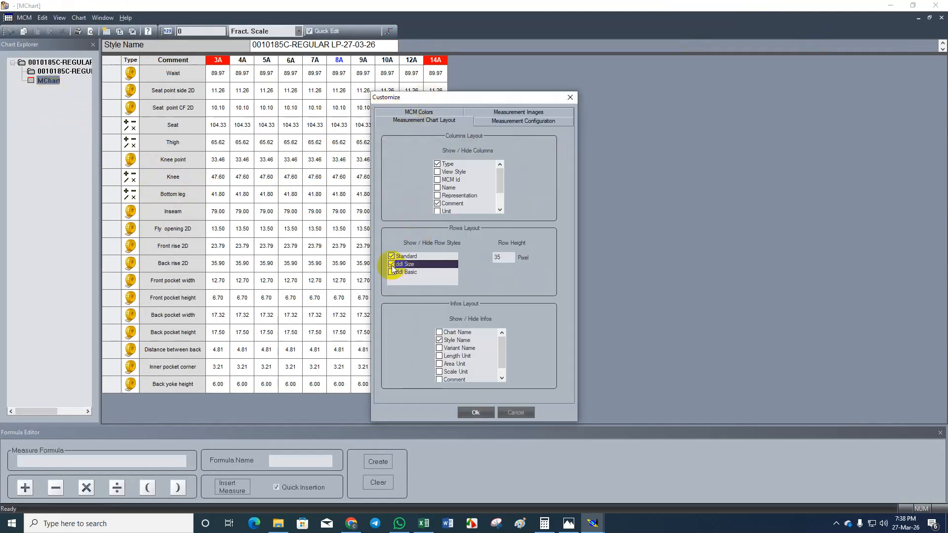
pyautogui.click(476, 412)
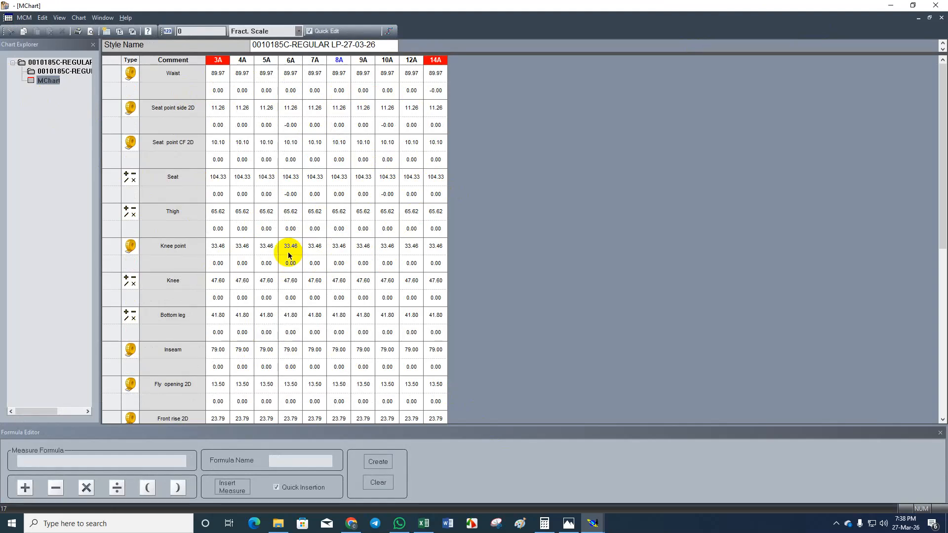
# Customise the chart's row layout to hide the ddl Size rows, keeping only Standard rows.
pyautogui.click(39, 18)
pyautogui.moveTo(18, 18)
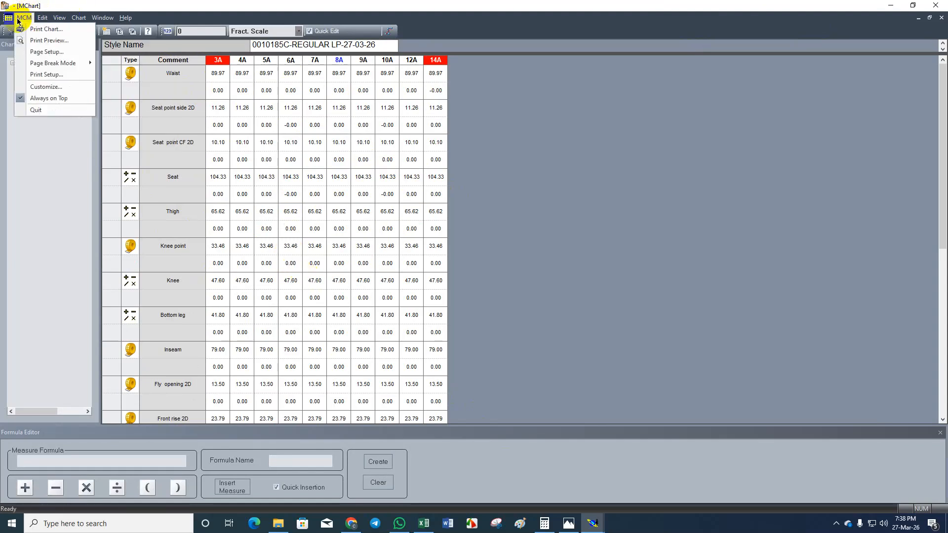
pyautogui.click(46, 90)
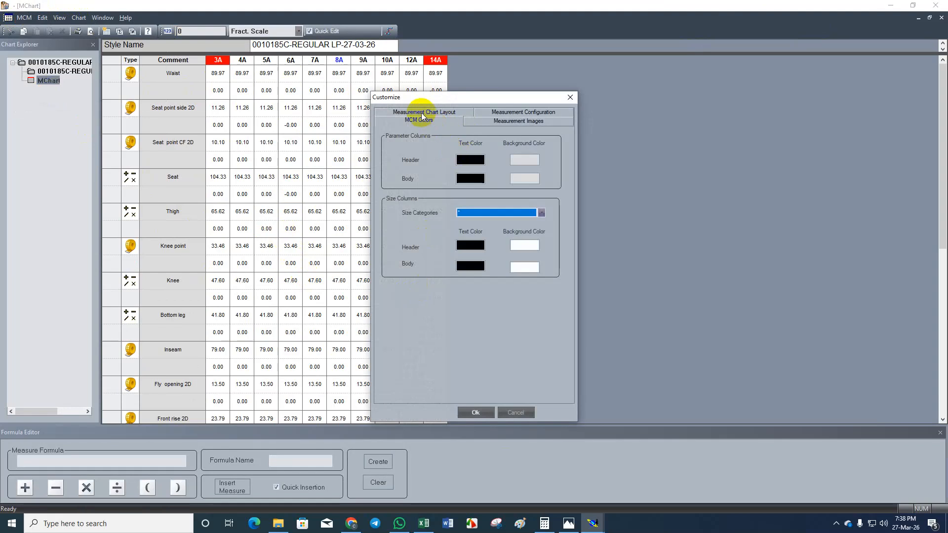
pyautogui.click(422, 110)
pyautogui.click(391, 264)
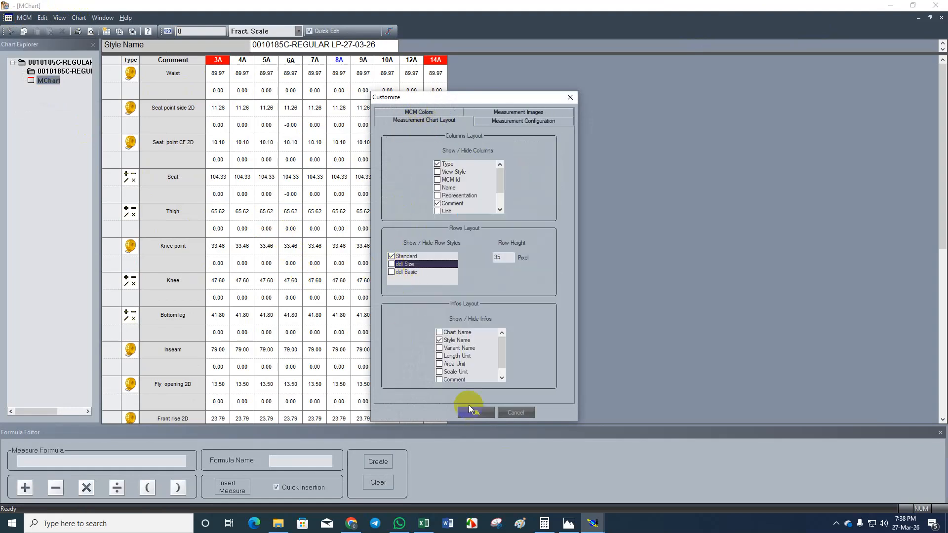
pyautogui.click(486, 412)
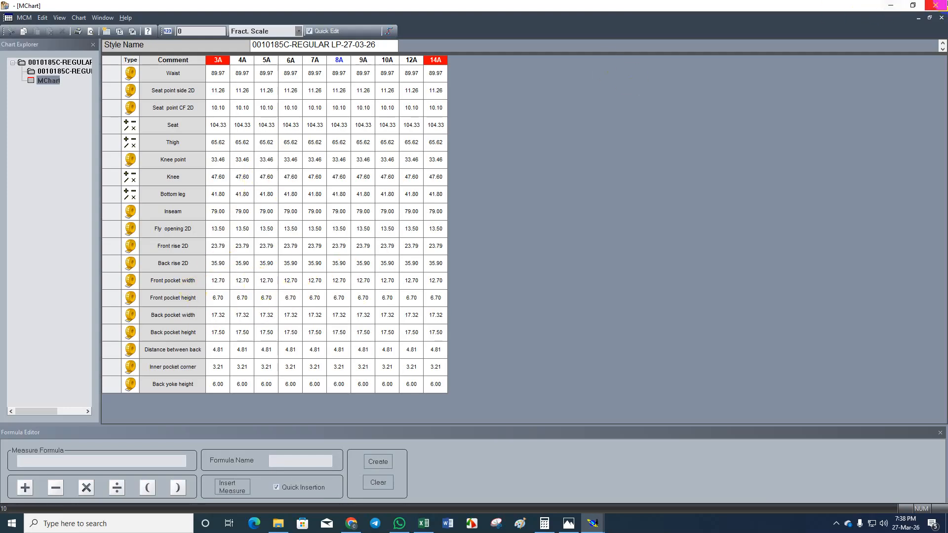
# Minimise the measurement chart and delete the inseam measure from the front leg in the pattern sheet.
pyautogui.click(888, 13)
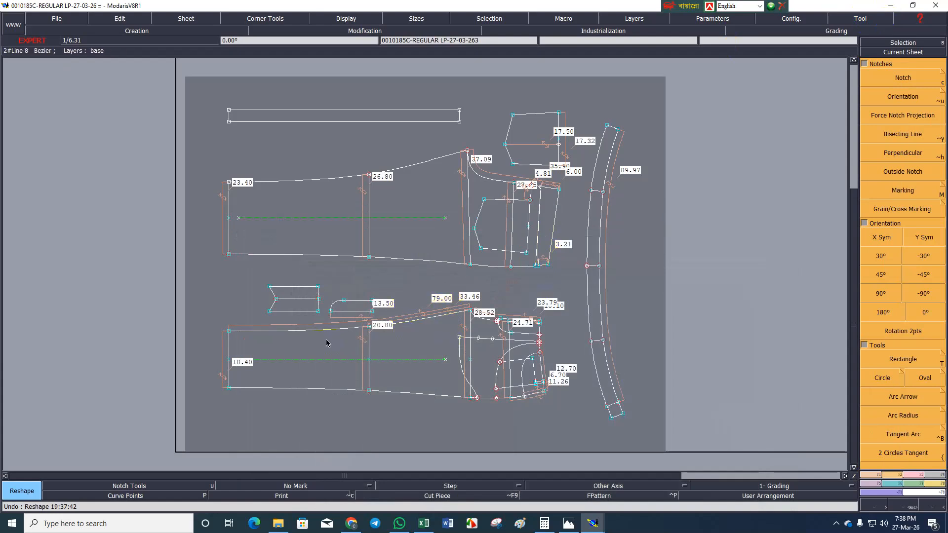
pyautogui.press('Delete')
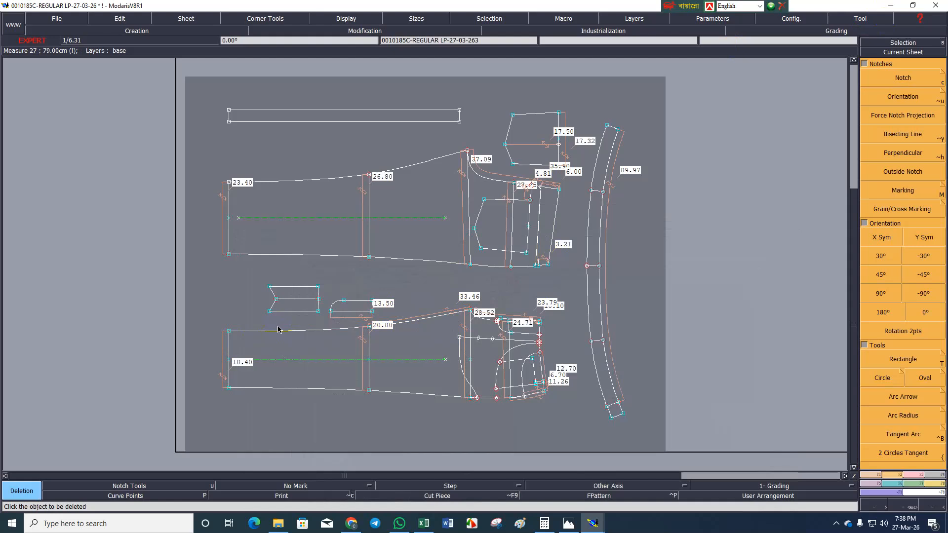
# Reopen the measurement chart beside the pattern sheet and undo the deletion of the front leg's inseam measure.
pyautogui.hotkey('ctrl', 'm')
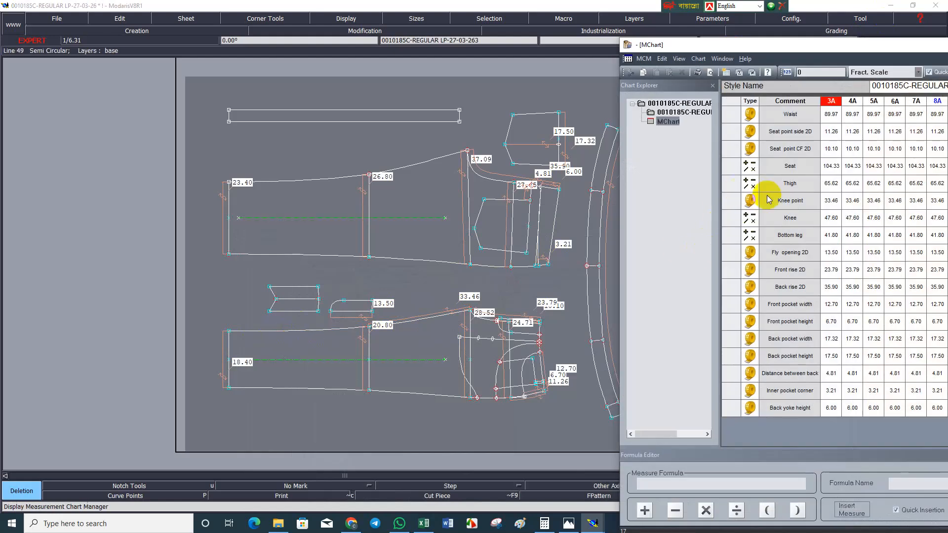
pyautogui.click(234, 288)
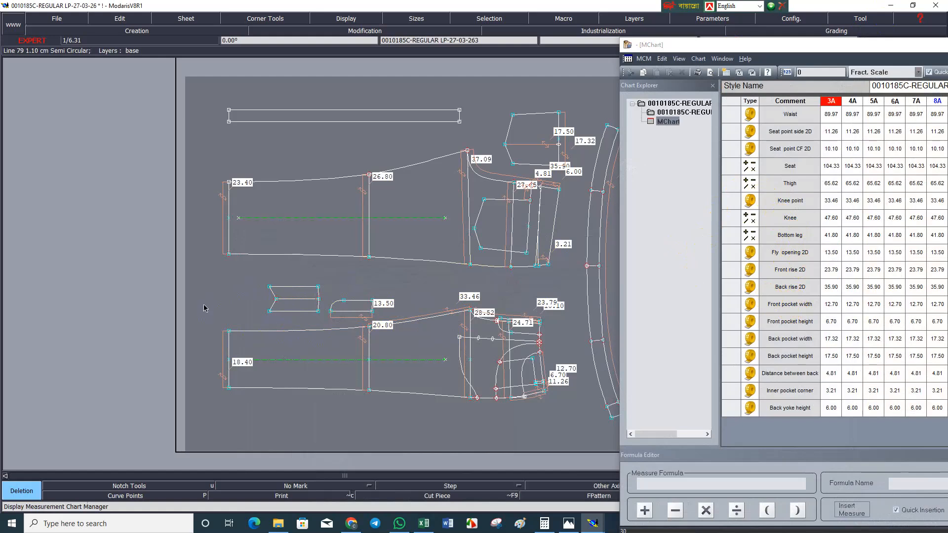
pyautogui.hotkey('ctrl', 'z')
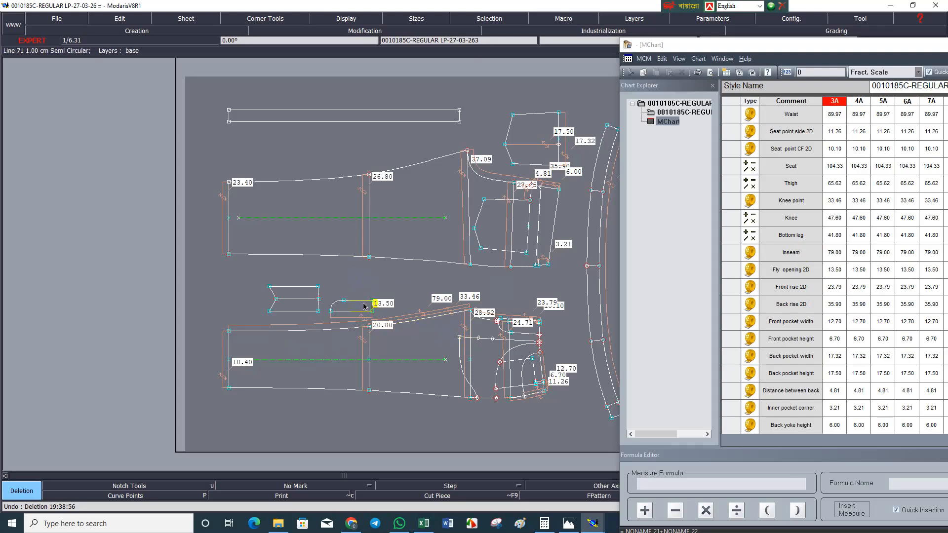
# Hide the measures on the pattern sheet, view the measurement chart at full size and minimise it.
pyautogui.press('m')
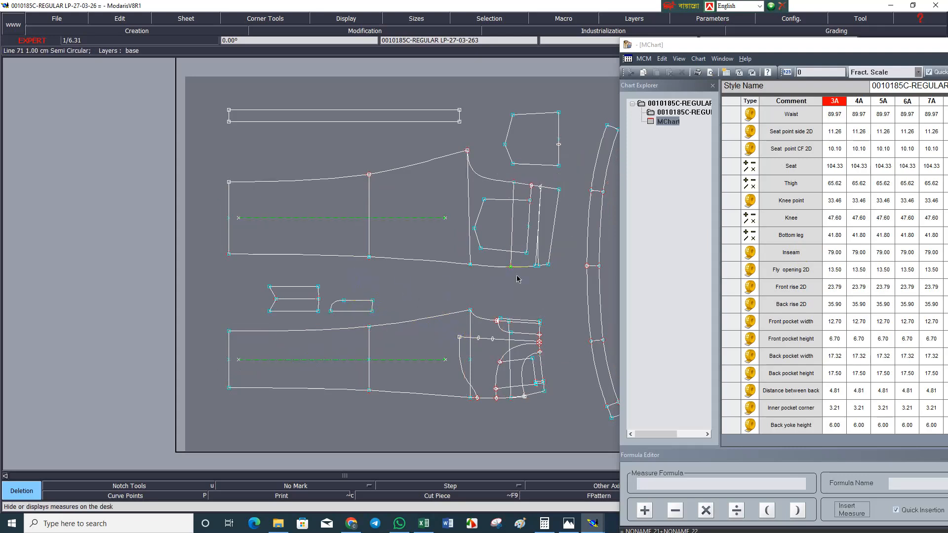
pyautogui.doubleClick(817, 46)
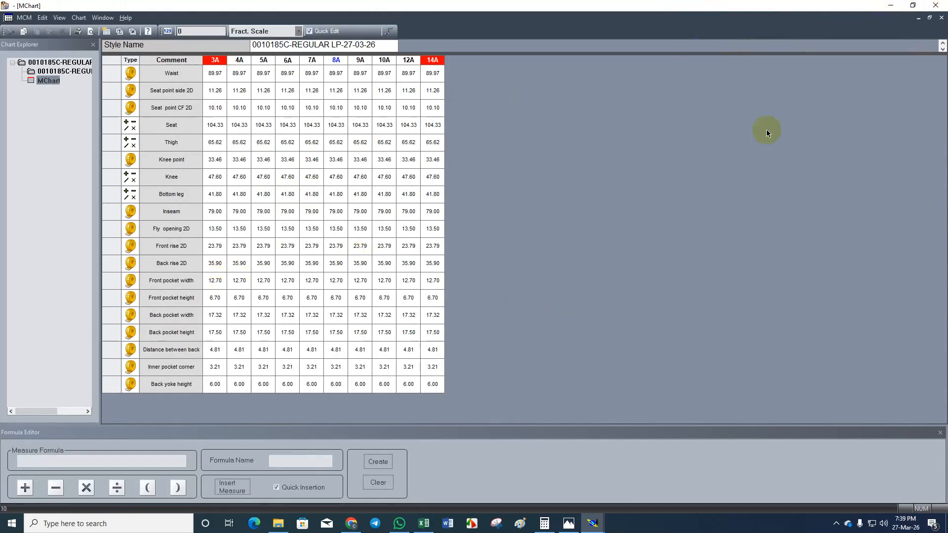
pyautogui.click(890, 5)
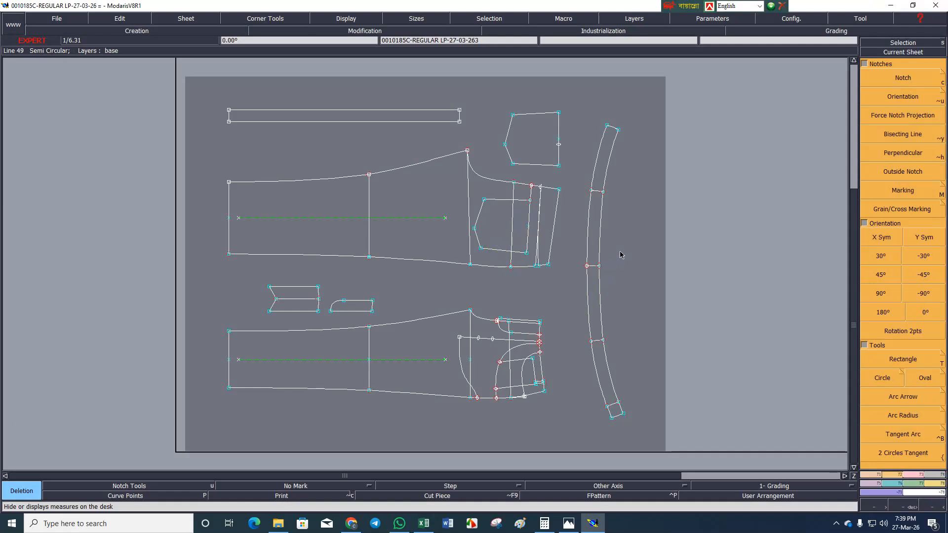
# Check the configured access path directories and save the model in its save directory.
pyautogui.hotkey('ctrl', 's')
pyautogui.click(406, 319)
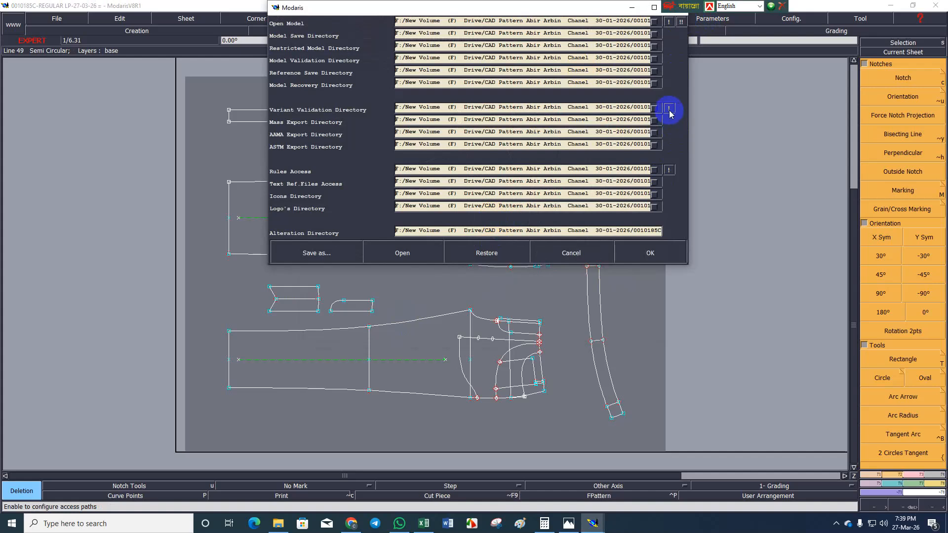
pyautogui.click(650, 254)
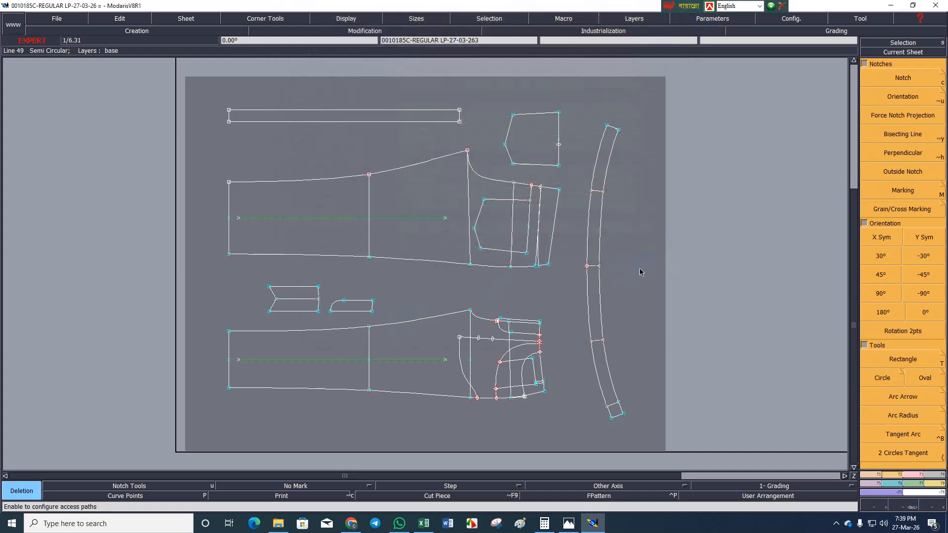
pyautogui.click(417, 320)
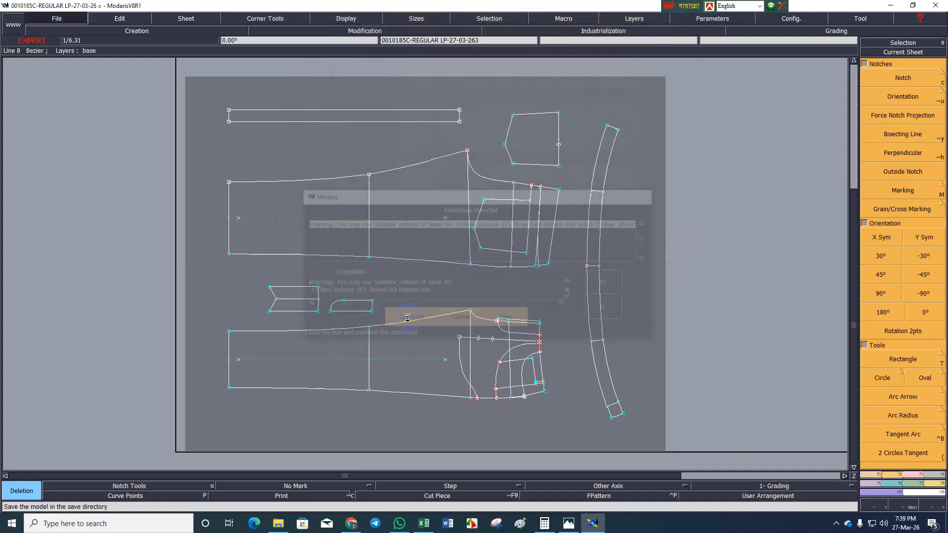
pyautogui.click(417, 319)
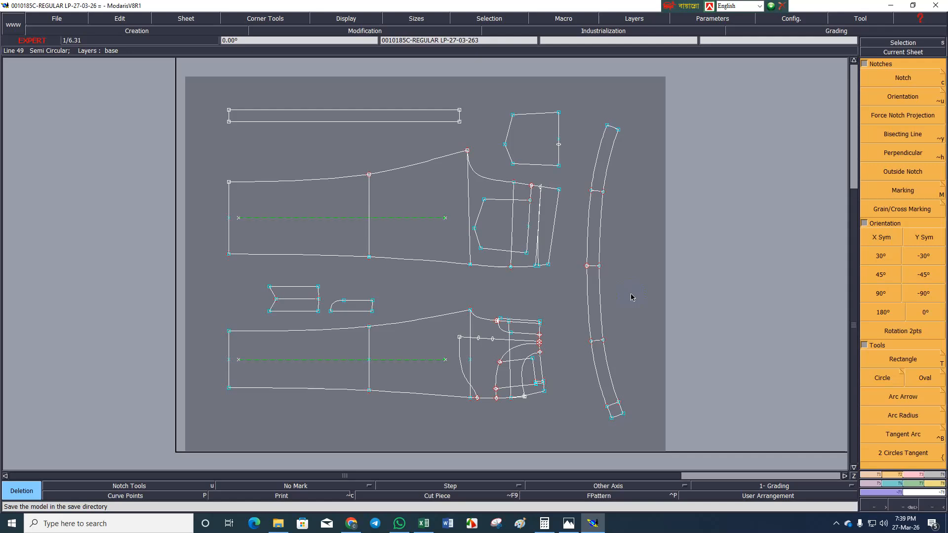
pyautogui.click(133, 308)
pyautogui.moveTo(578, 105); pyautogui.dragTo(642, 447)
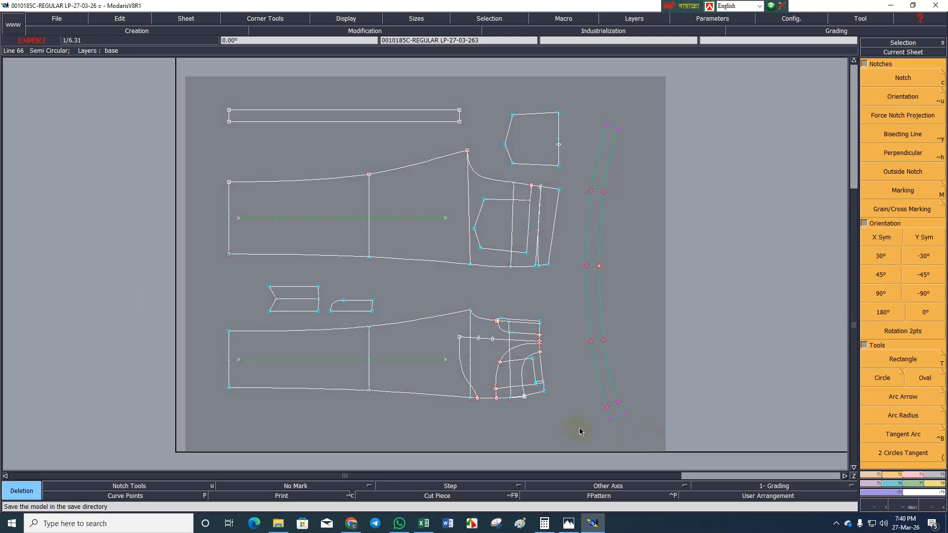
pyautogui.hotkey('alt', 's')
pyautogui.click(602, 305)
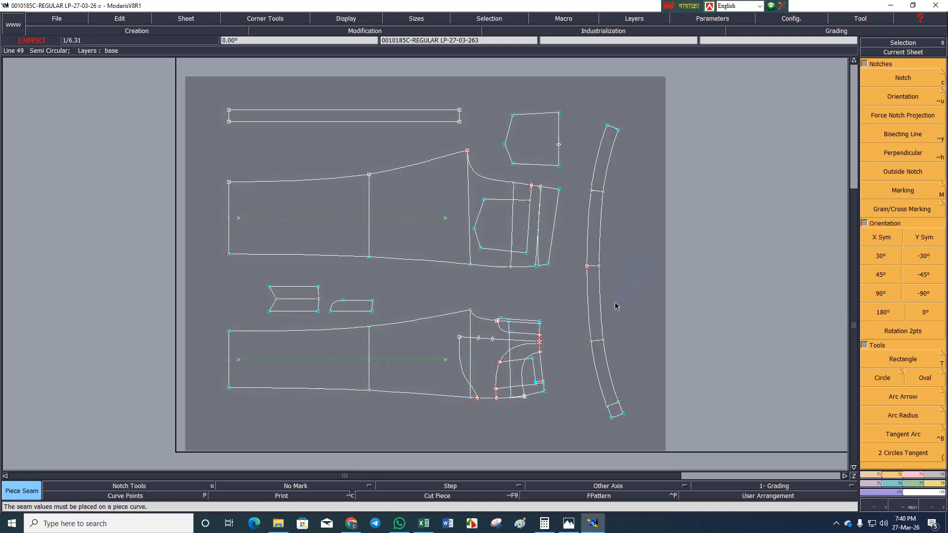
# Save the model again, continuing past the anomaly warnings.
pyautogui.hotkey('ctrl', 's')
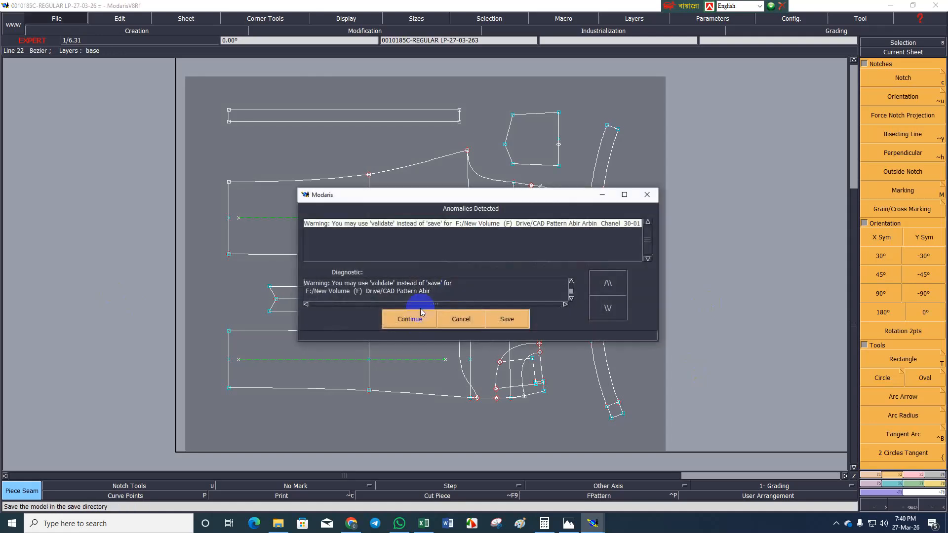
pyautogui.click(409, 317)
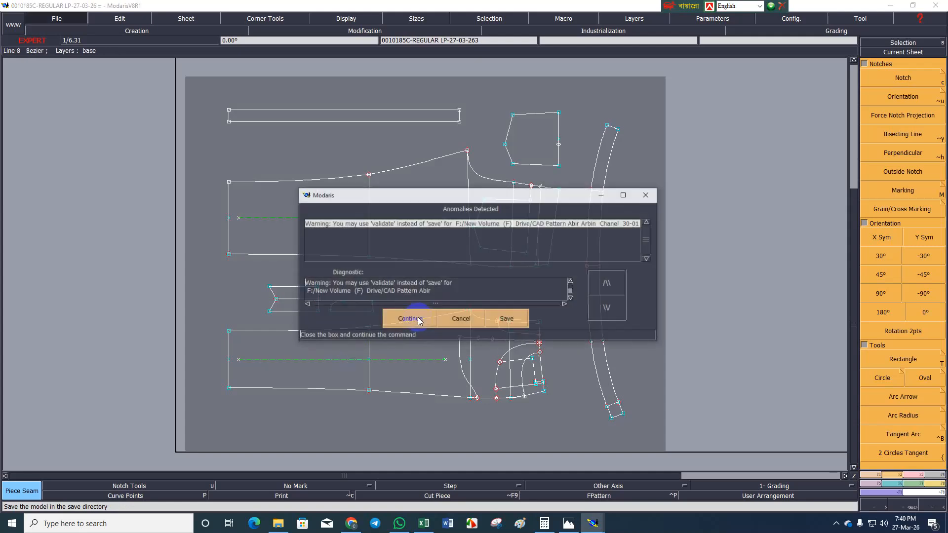
pyautogui.click(406, 317)
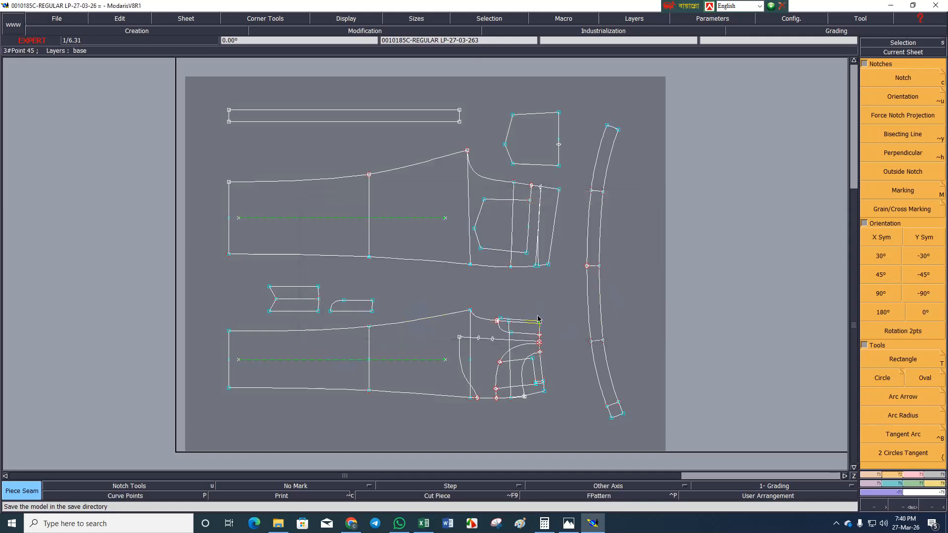
# Display the pattern curves in all sizes and save the model.
pyautogui.press('F9')
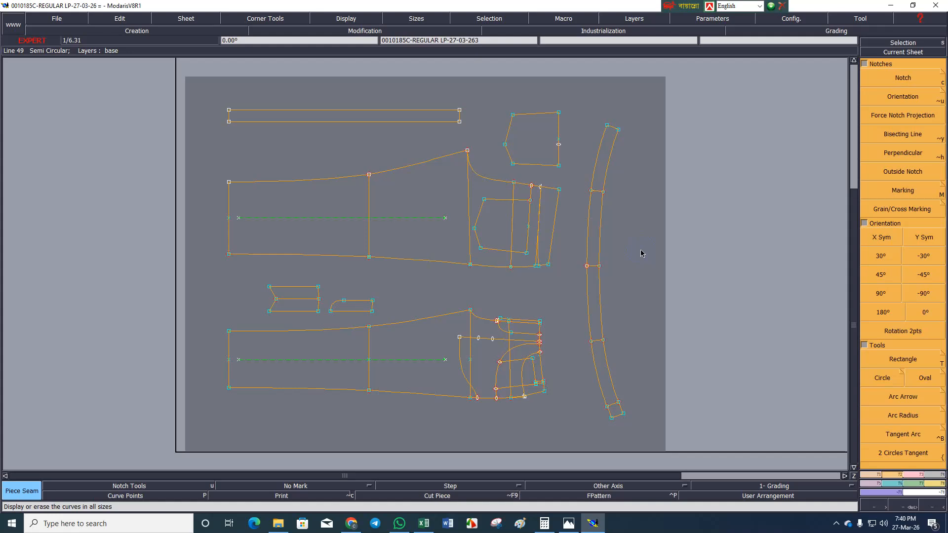
pyautogui.hotkey('ctrl', 's')
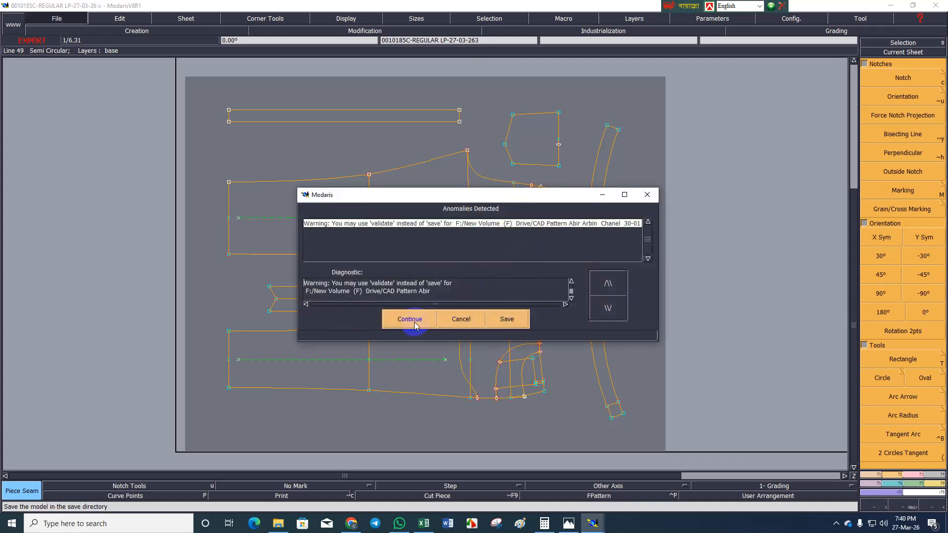
pyautogui.click(408, 316)
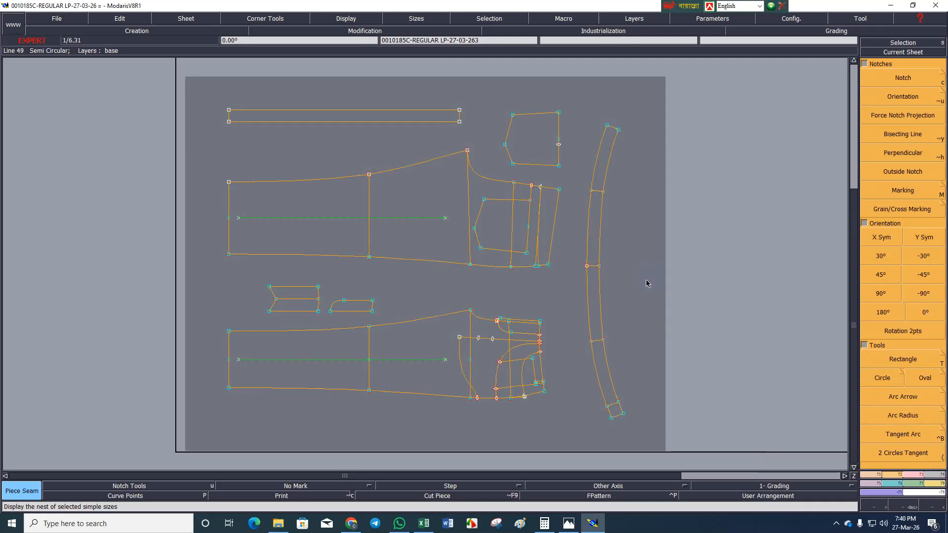
# Show the title block with its size list, select size 33 and turn off the all-sizes curve display.
pyautogui.hotkey('ctrl', 'u')
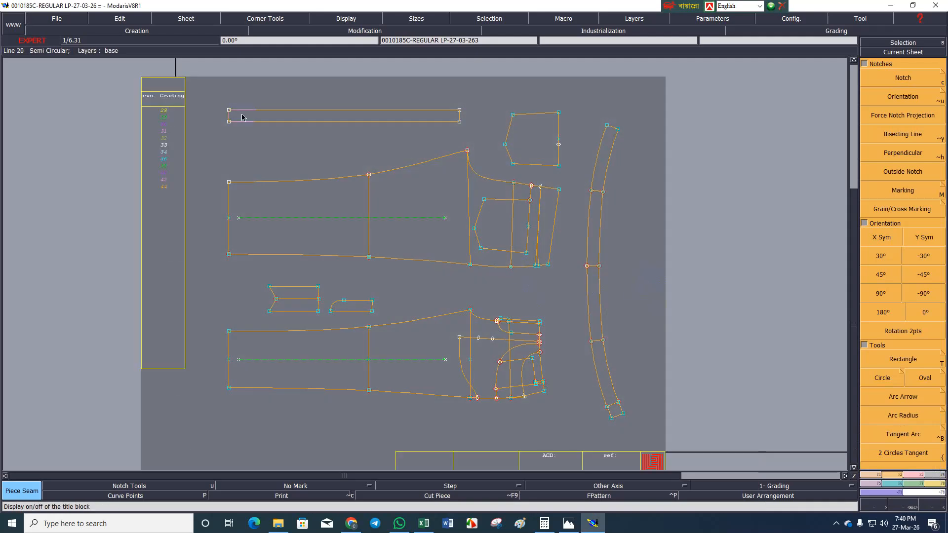
pyautogui.click(165, 147)
pyautogui.press('F9')
pyautogui.click(632, 214)
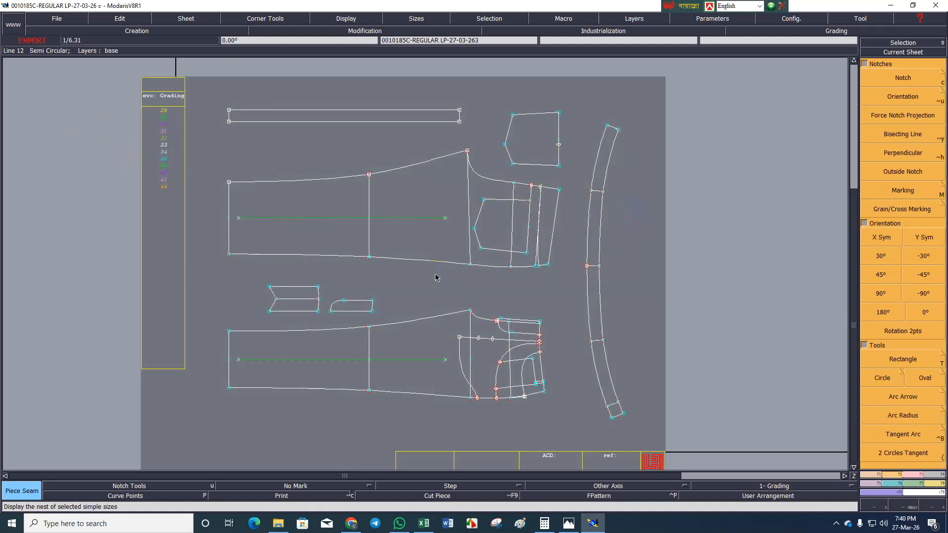
# Save the model with the single-size display and hide the title block.
pyautogui.hotkey('ctrl', 's')
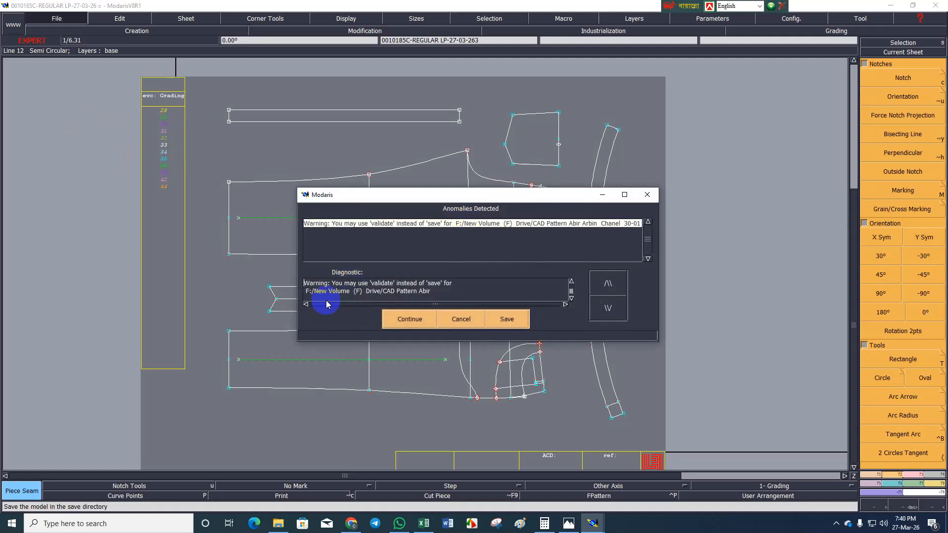
pyautogui.click(418, 320)
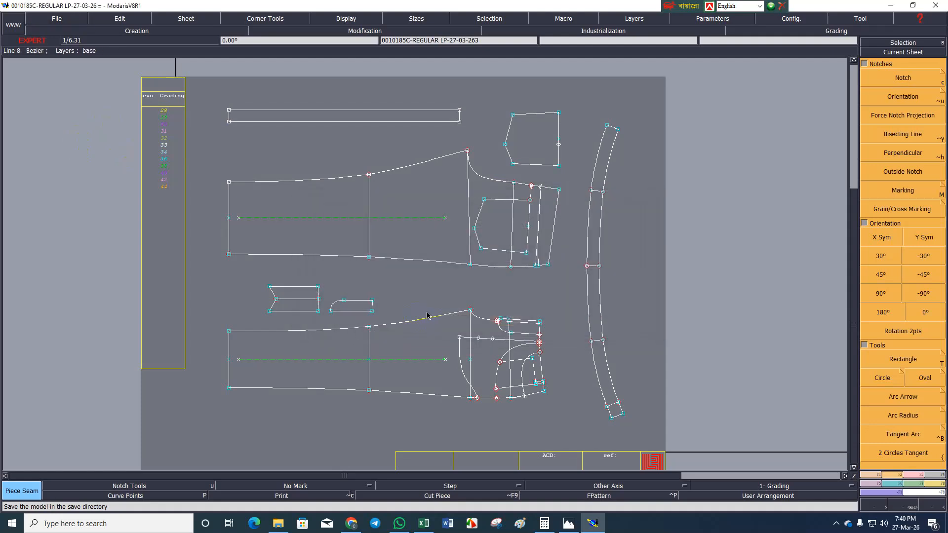
pyautogui.hotkey('ctrl', 'u')
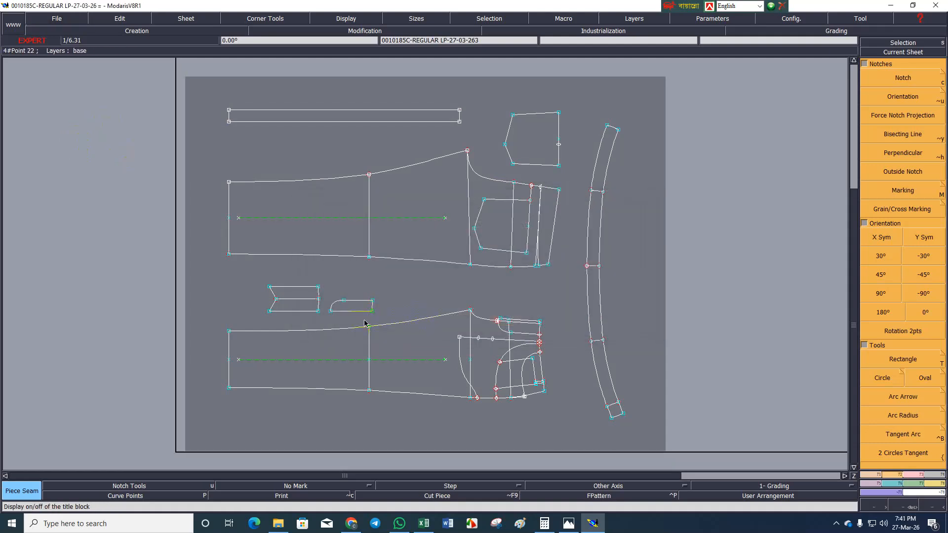
# Pin the graded points of the current sheet.
pyautogui.press('z')
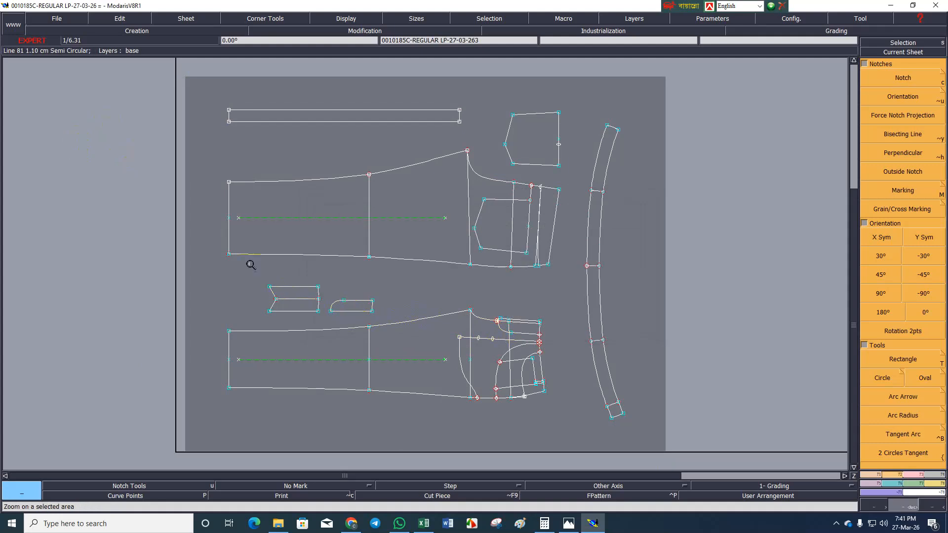
pyautogui.press('p')
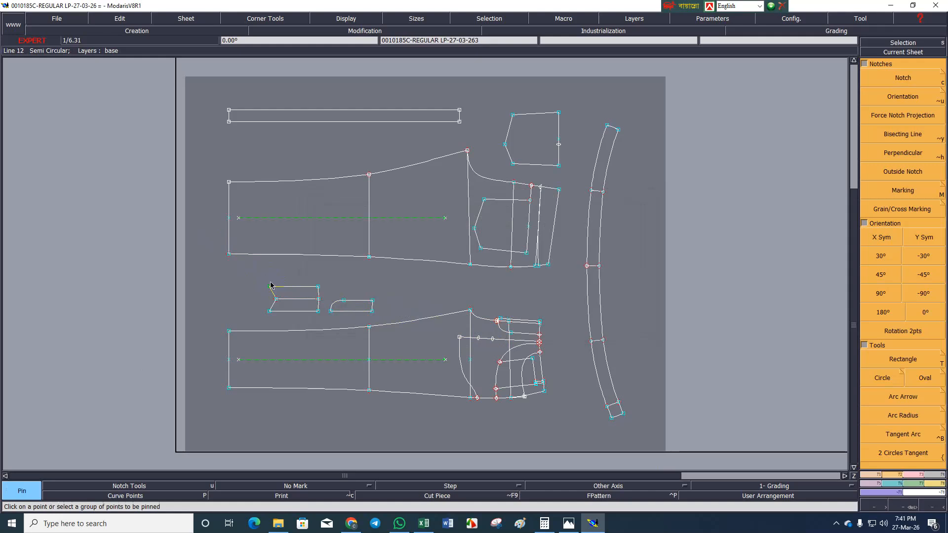
pyautogui.click(270, 286)
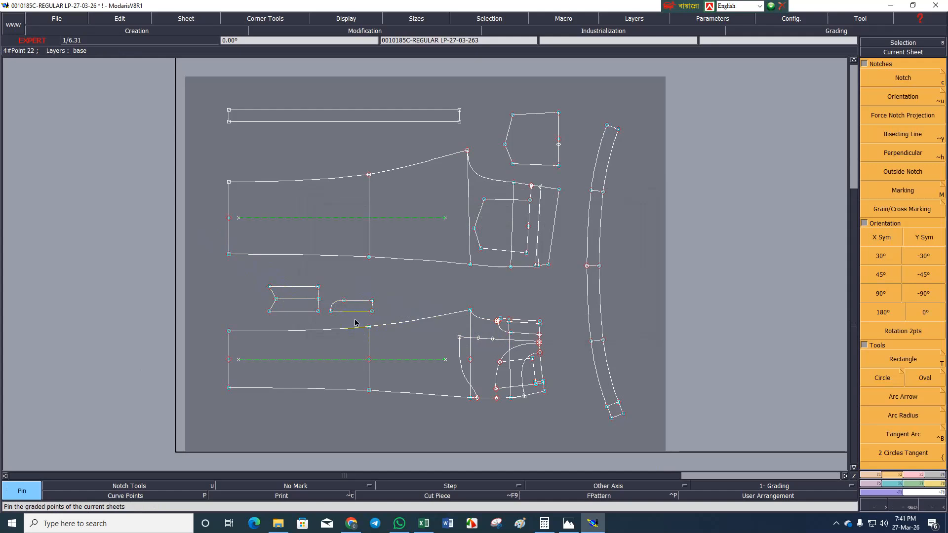
# Enable Print and pin the corner points of the long narrow strip above the back leg.
pyautogui.hotkey('alt', 'c')
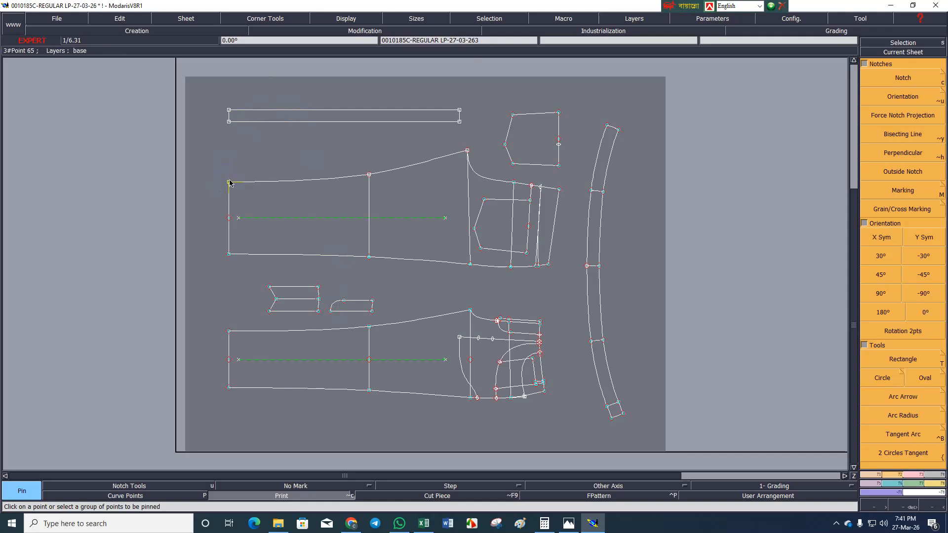
pyautogui.moveTo(217, 79); pyautogui.dragTo(486, 133)
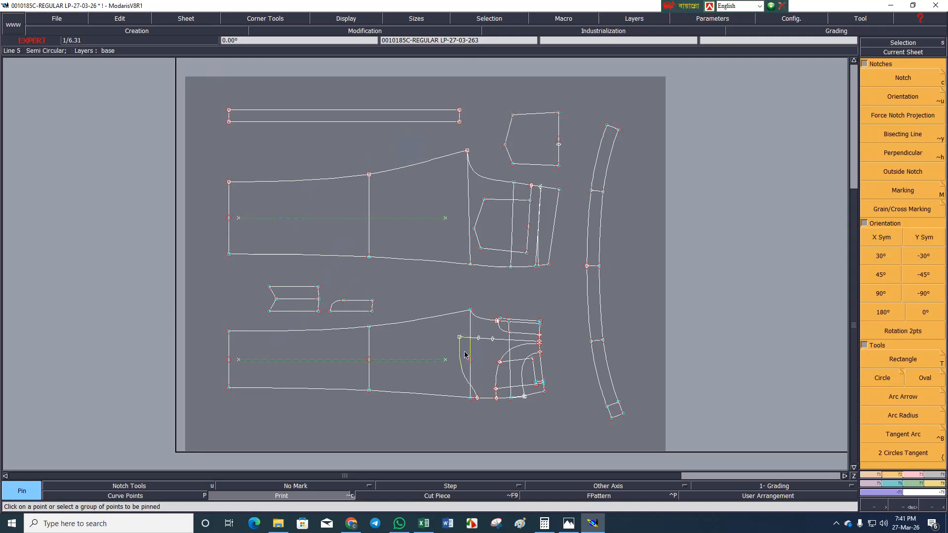
pyautogui.press('Return')
# Lengthen the small round-cornered fly piece by moving the two points of its straight end outward horizontally.
pyautogui.moveTo(236, 256); pyautogui.dragTo(423, 336)
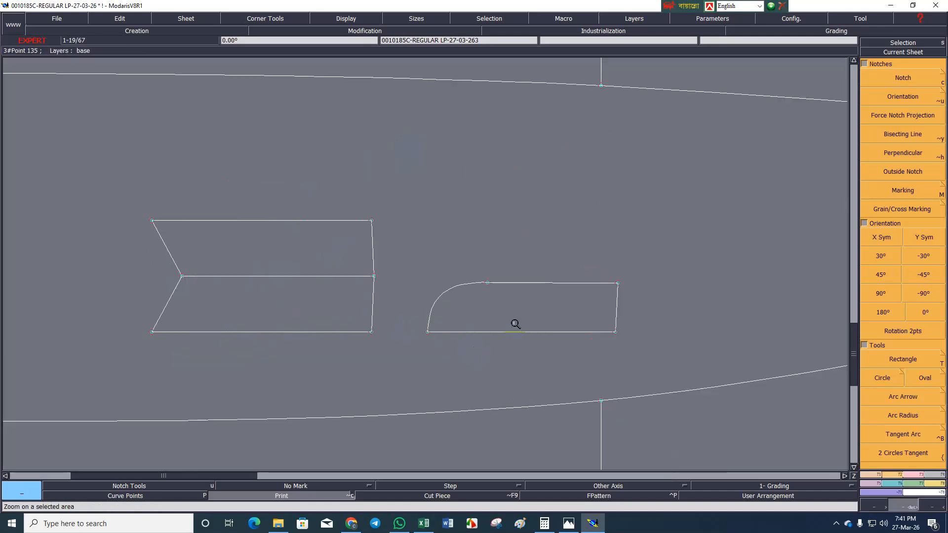
pyautogui.moveTo(607, 241); pyautogui.dragTo(658, 347)
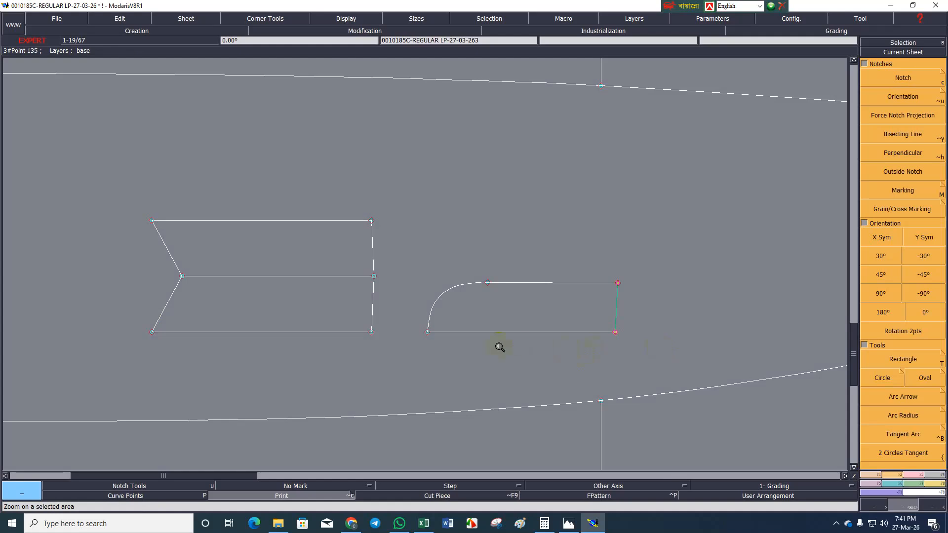
pyautogui.press('m')
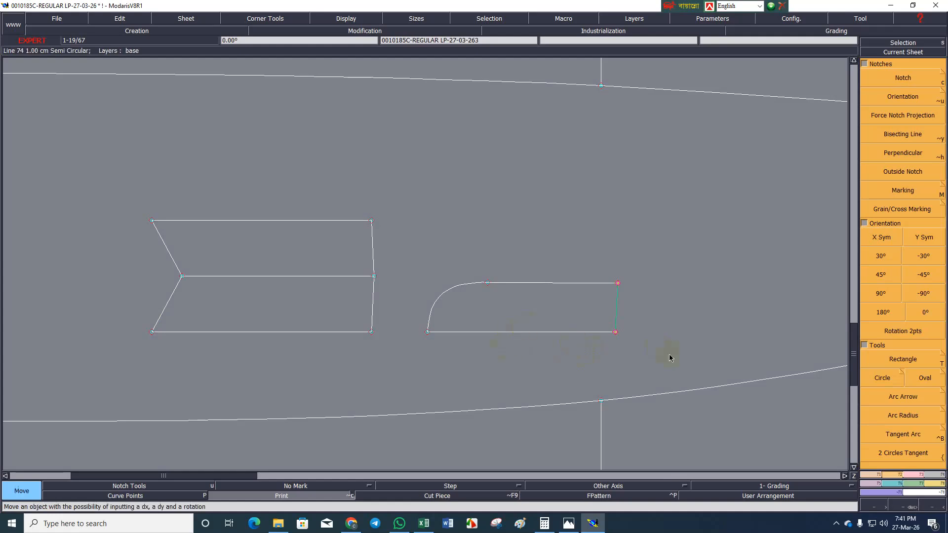
pyautogui.click(615, 332)
pyautogui.write('-2.30')
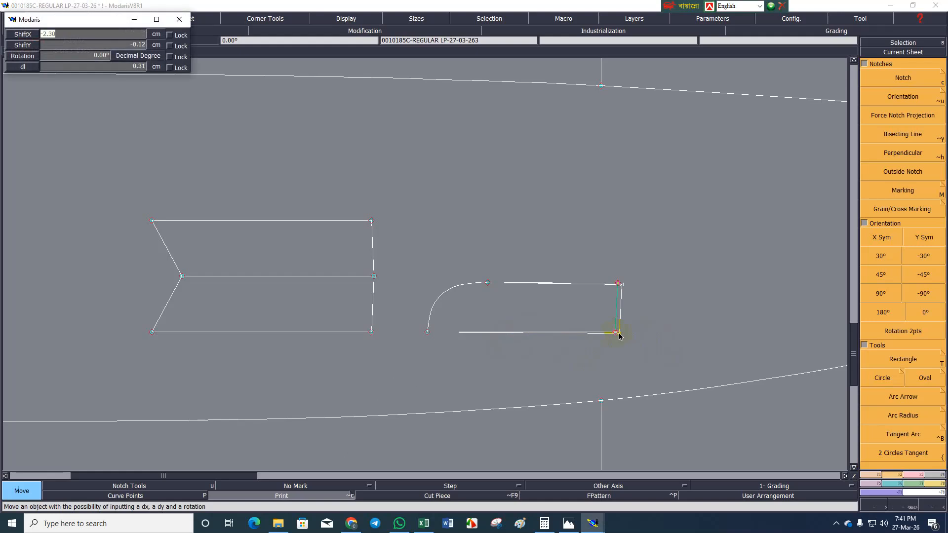
pyautogui.press('Return')
# Lengthen the double fly piece with the notched end by moving its straight end outward horizontally.
pyautogui.moveTo(345, 192); pyautogui.dragTo(371, 334)
pyautogui.click(370, 330)
pyautogui.press('Down')
pyautogui.write('1')
pyautogui.press('Return')
# Rotate the current sheet by two points so the front fly line beside the waist lies horizontally.
pyautogui.scroll(-6, 215, 320)
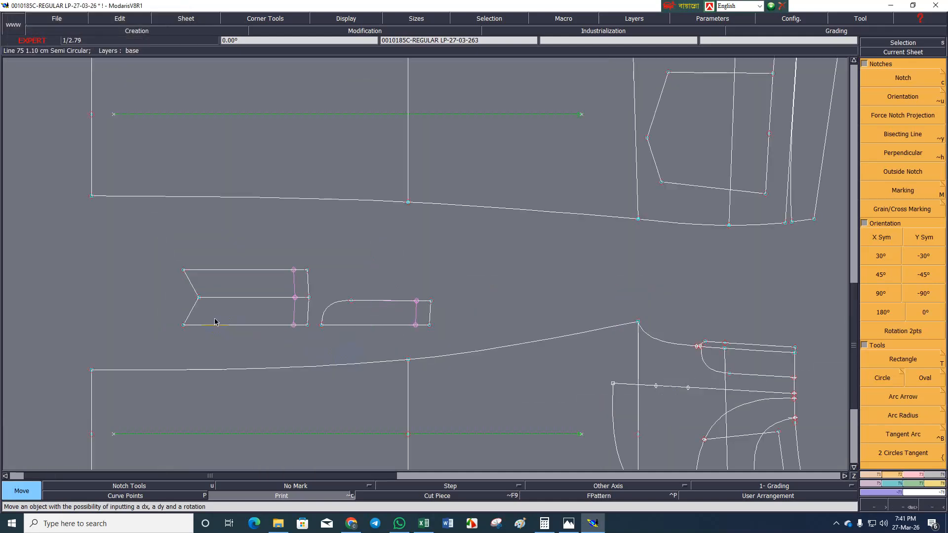
pyautogui.scroll(5, 521, 357)
pyautogui.scroll(2, 506, 338)
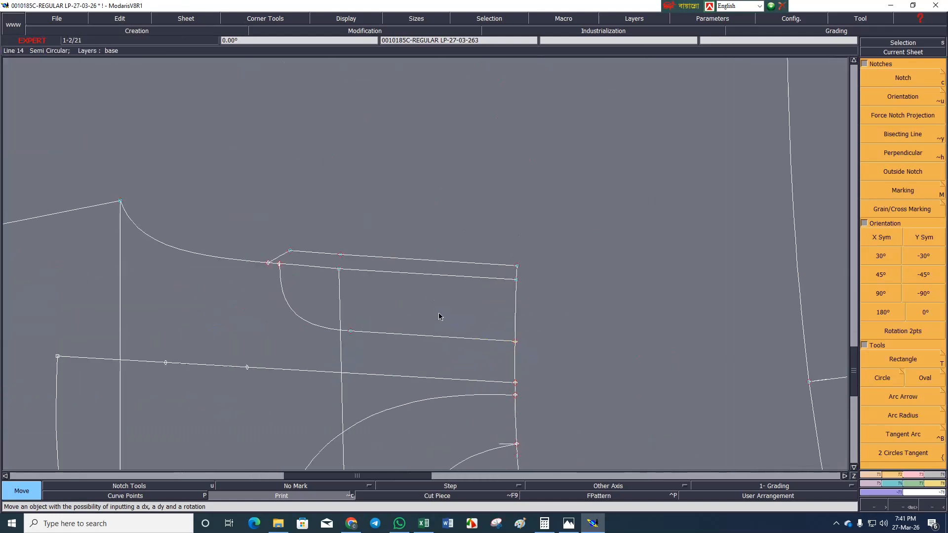
pyautogui.click(888, 329)
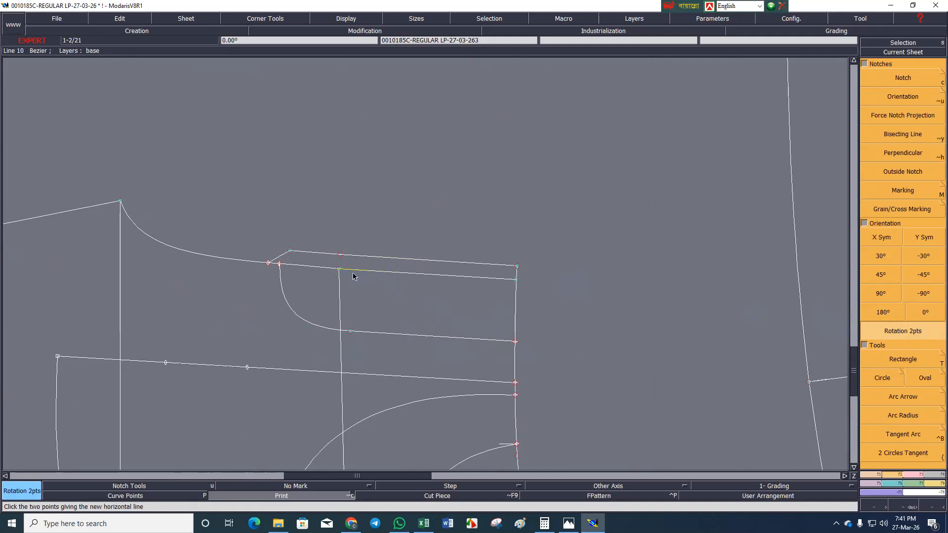
pyautogui.click(516, 279)
pyautogui.scroll(3, 394, 242)
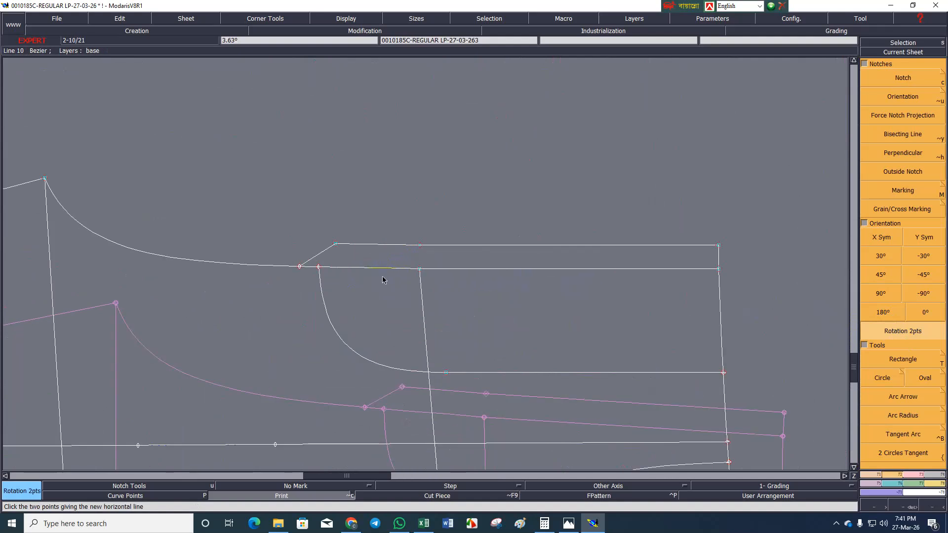
# Align the slanted-end corner of the narrow fly extension horizontally with the middle point on its outer edge.
pyautogui.press('a')
pyautogui.click(419, 246)
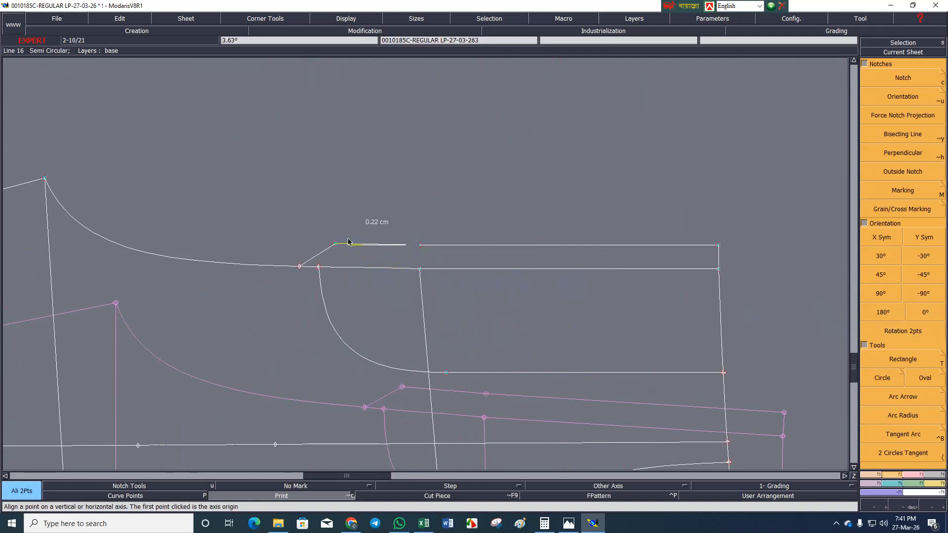
pyautogui.click(337, 244)
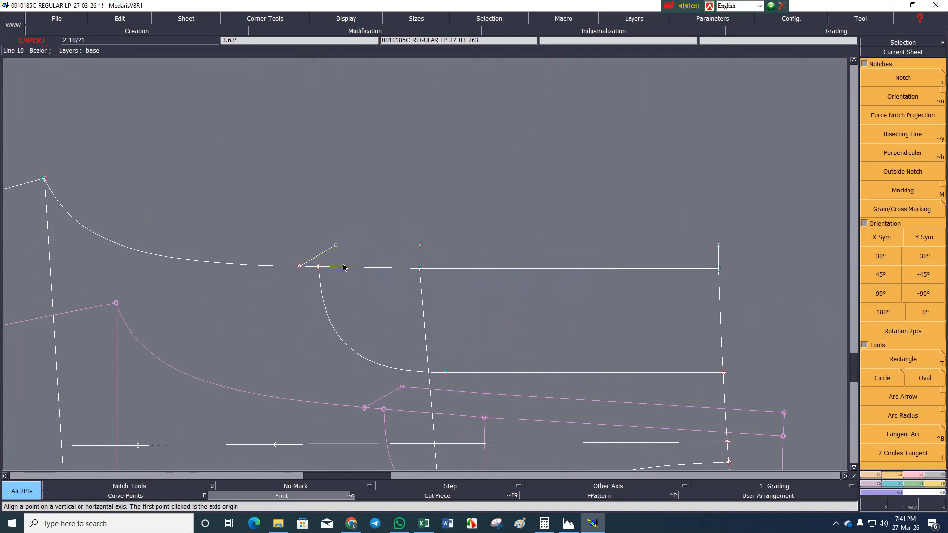
# Lengthen the fly extension's slanted end by reshaping its tip along the front rise and moving its outer corner with dx -2.00 cm.
pyautogui.press('r')
pyautogui.click(299, 267)
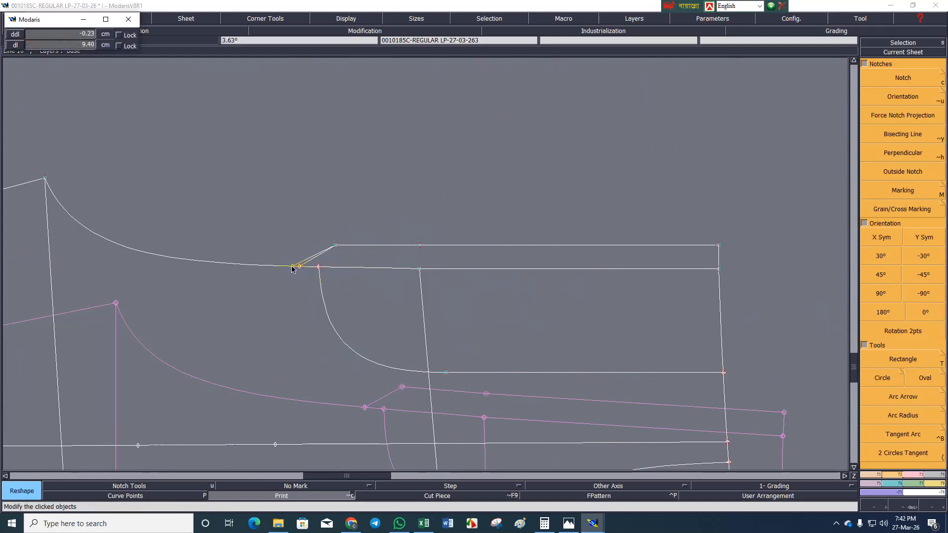
pyautogui.press('Down')
pyautogui.press('Return')
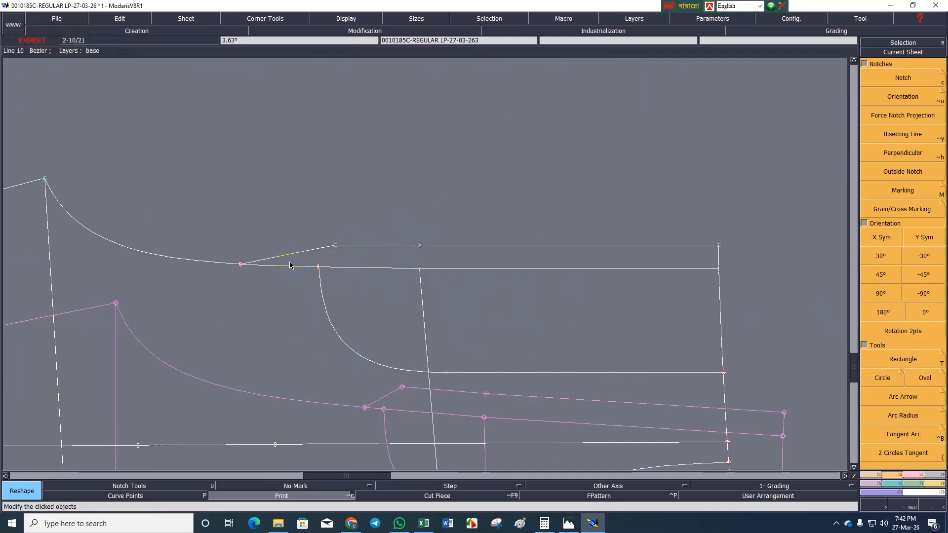
pyautogui.click(335, 247)
pyautogui.write('-2.00')
pyautogui.press('Tab')
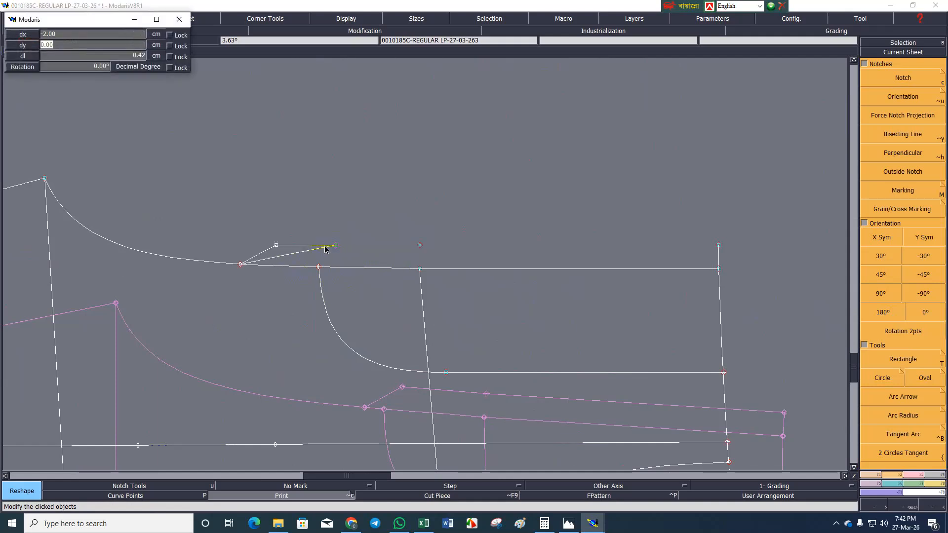
pyautogui.press('Return')
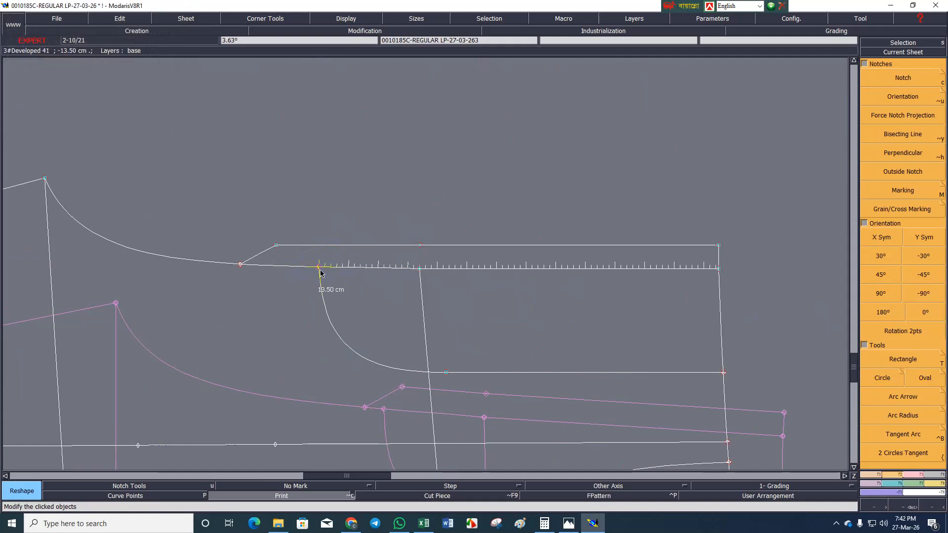
# Lengthen the curved fly stitch line by shifting its end on the front rise by -2 cm and its curve start equally.
pyautogui.click(319, 269)
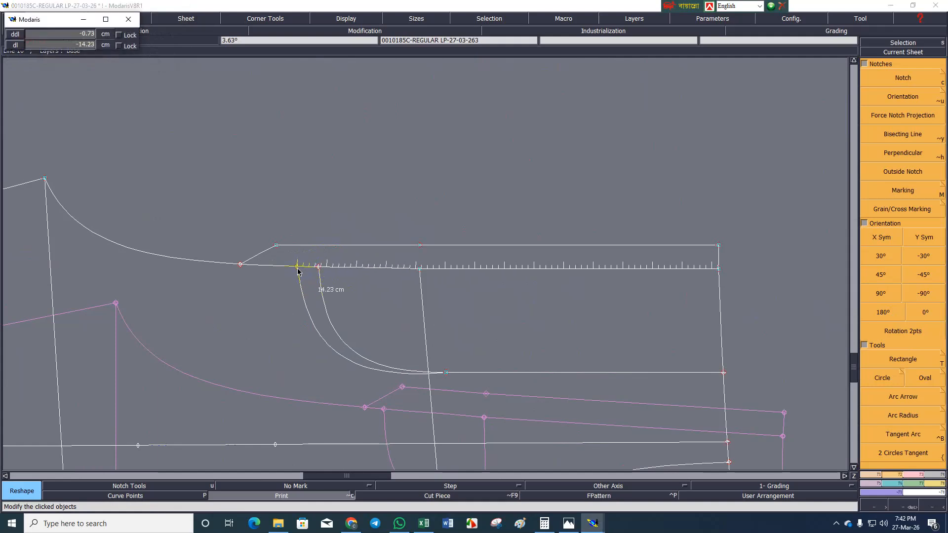
pyautogui.press('Return')
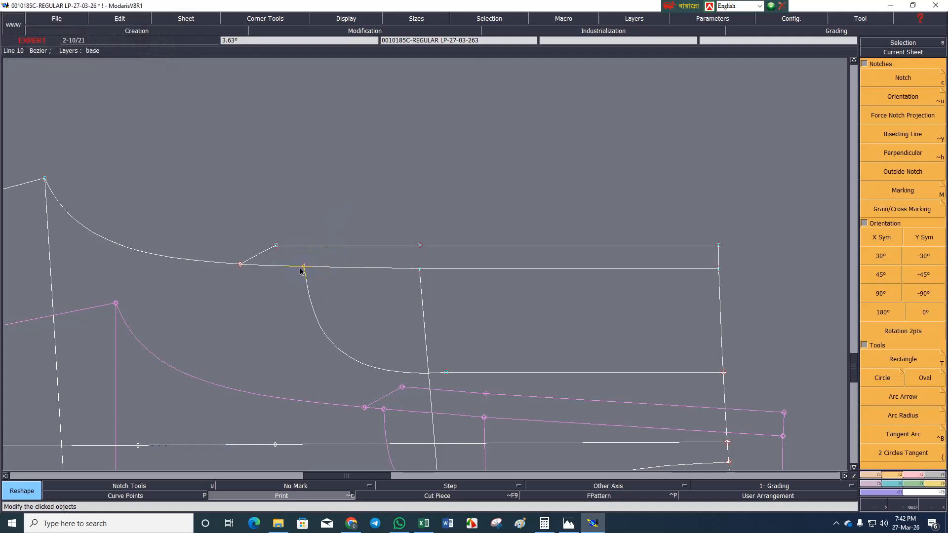
pyautogui.click(315, 267)
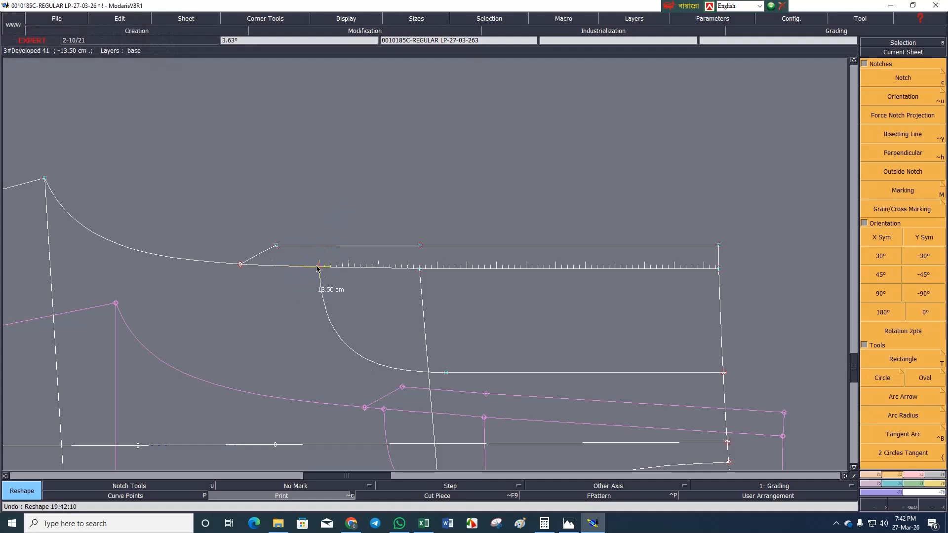
pyautogui.write('-2')
pyautogui.press('Return')
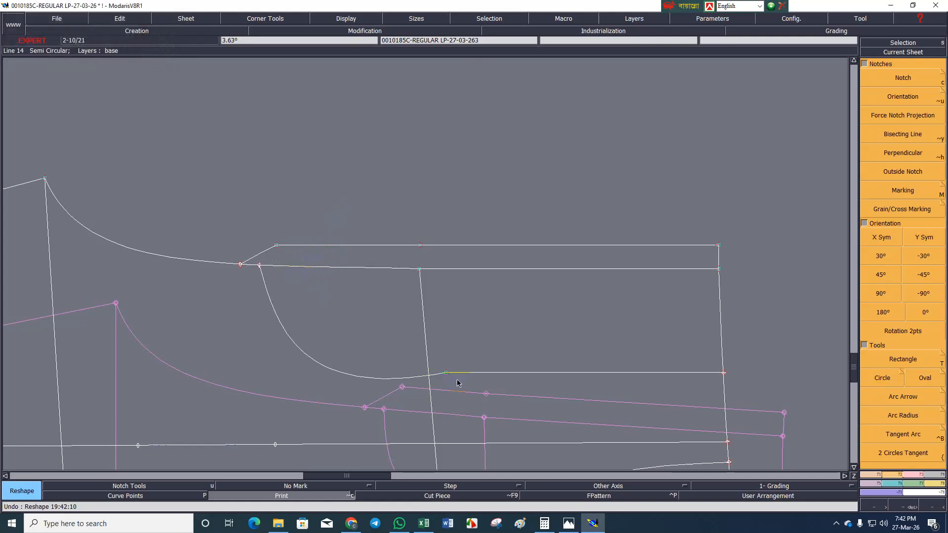
pyautogui.click(445, 373)
pyautogui.press('Down')
pyautogui.press('Return')
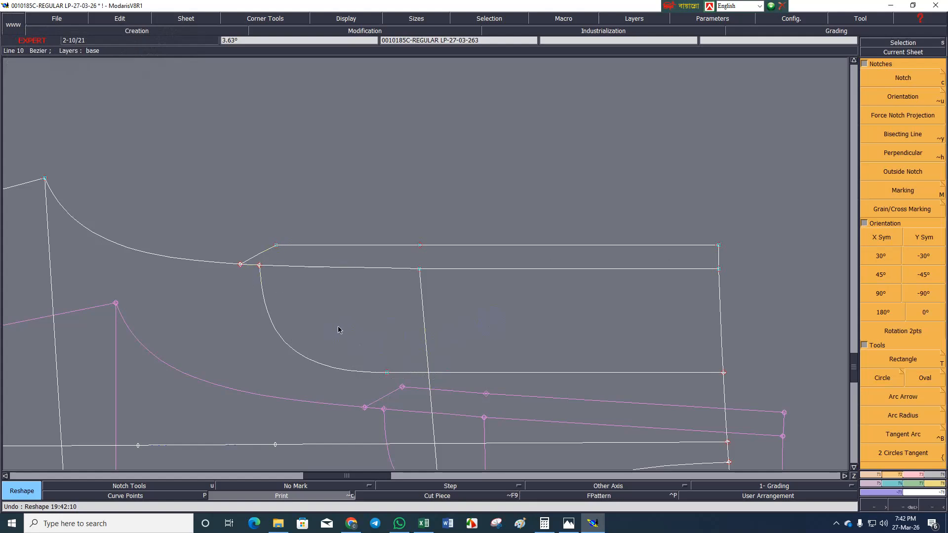
# Reset the sheet's rotation to 0° and save the model with the current access paths, continuing past the anomalies.
pyautogui.press('Home')
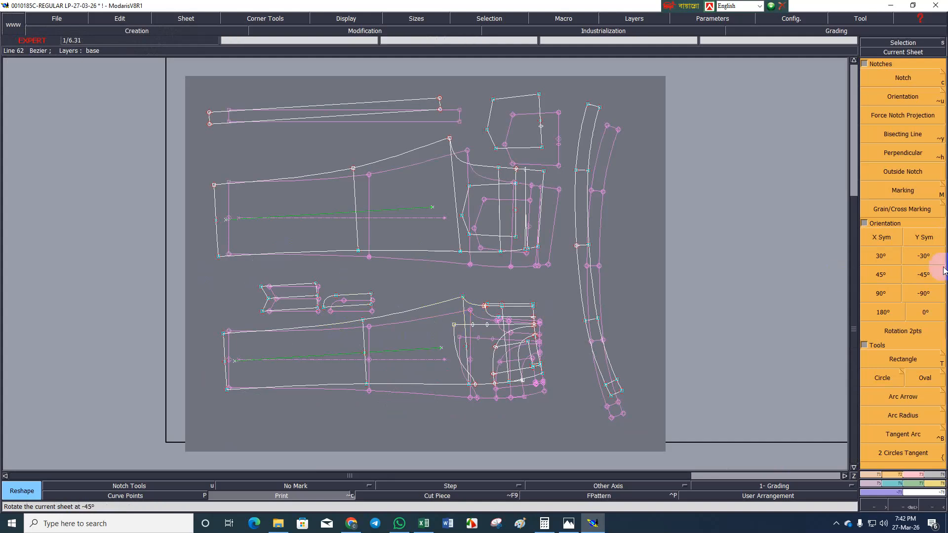
pyautogui.click(924, 312)
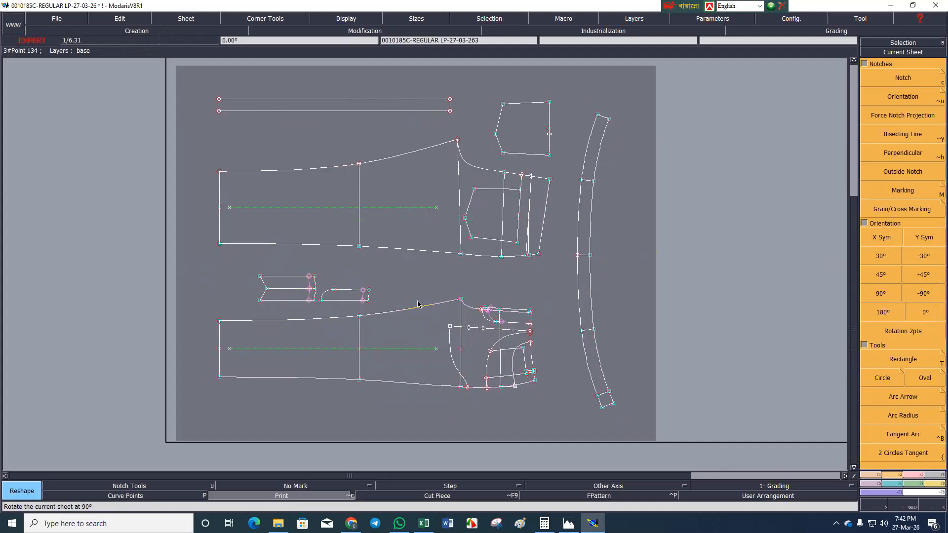
pyautogui.hotkey('ctrl', 'a')
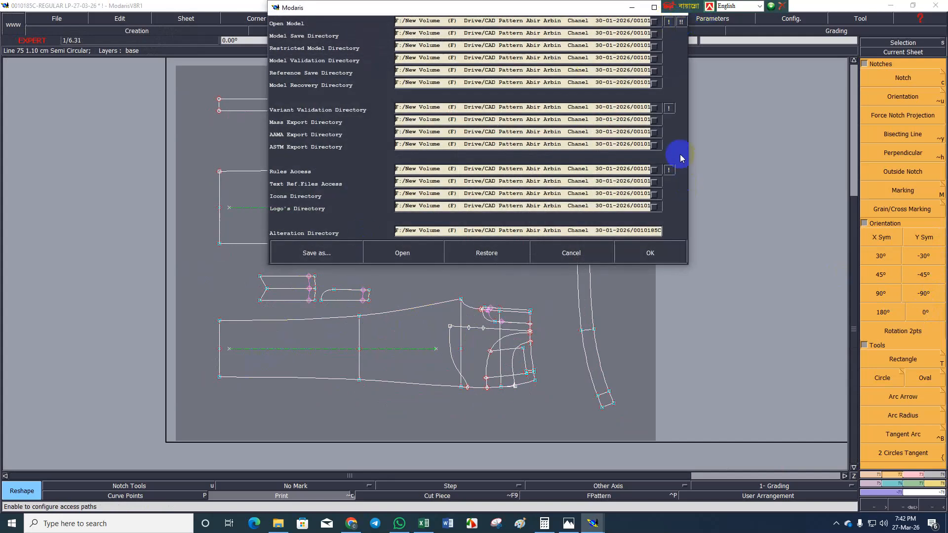
pyautogui.click(656, 251)
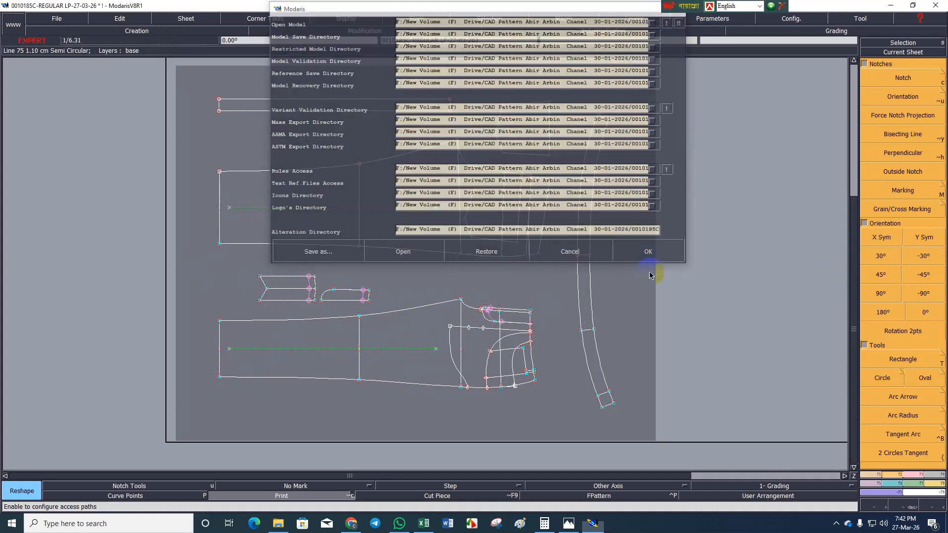
pyautogui.hotkey('ctrl', 's')
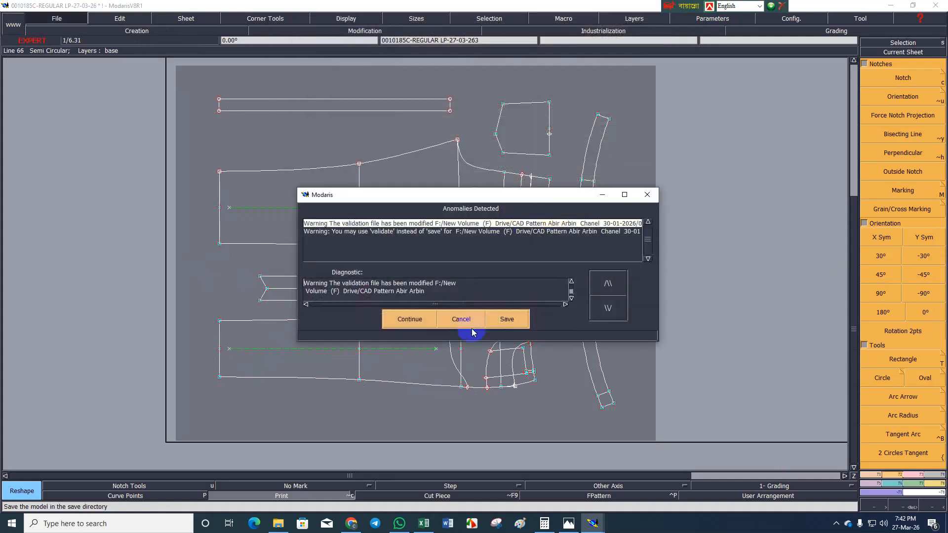
pyautogui.click(407, 325)
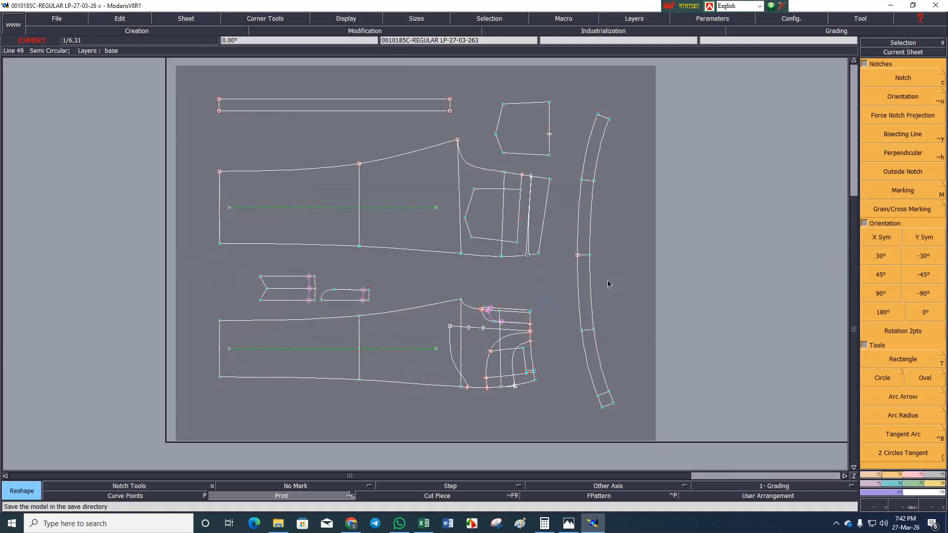
# Try reshaping the front fly by moving the fly line's waist end outward and sliding the fly curve's end along the rise.
pyautogui.press('Return')
pyautogui.moveTo(407, 269); pyautogui.dragTo(549, 342)
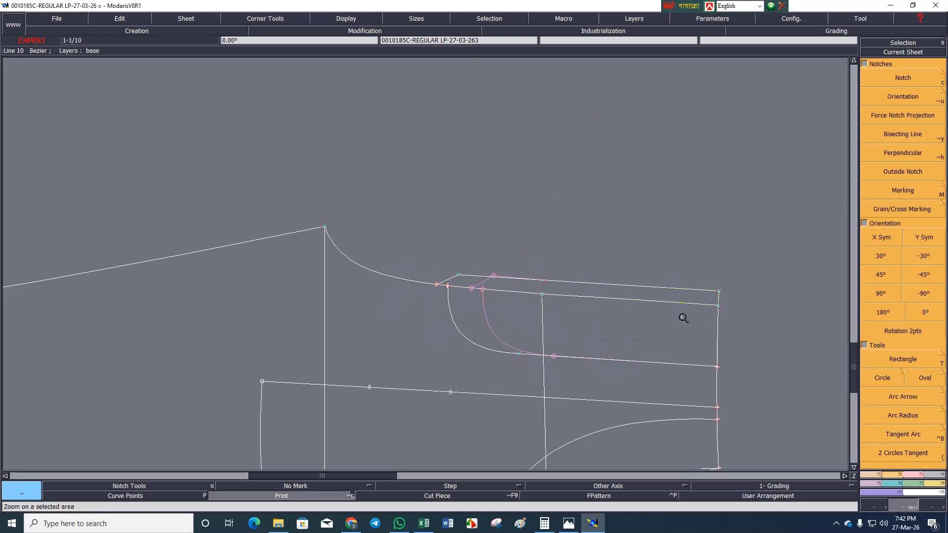
pyautogui.press('r')
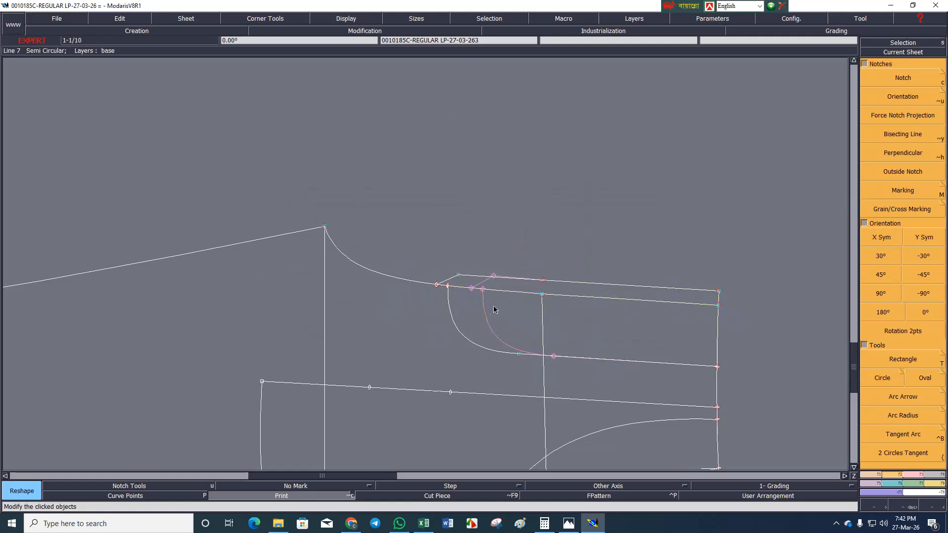
pyautogui.moveTo(718, 310); pyautogui.dragTo(728, 312)
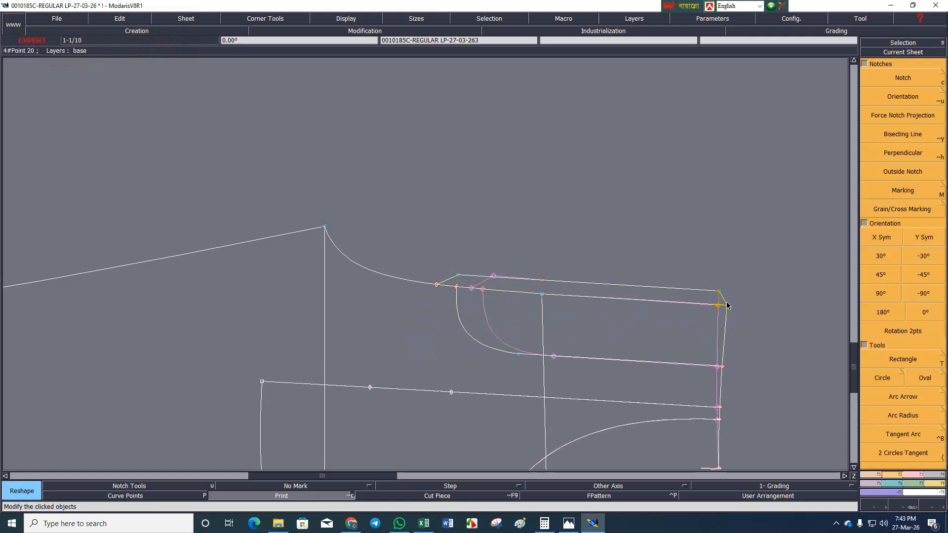
pyautogui.click(456, 289)
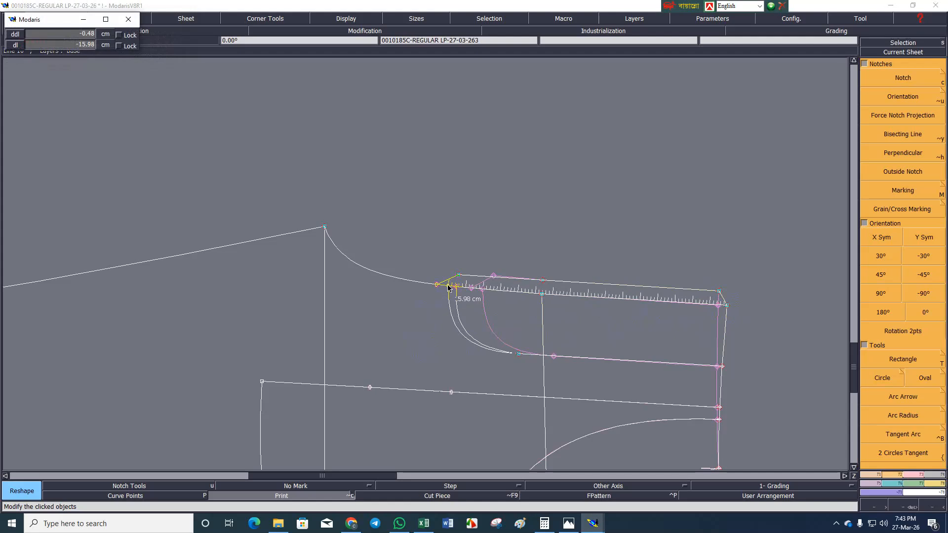
pyautogui.click(448, 288)
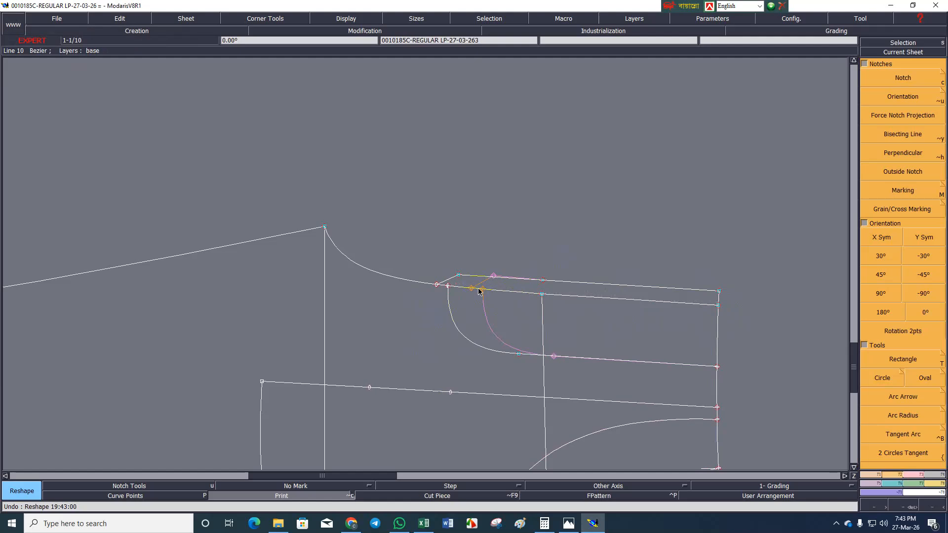
# Recentre the whole sheet, accept the access path configuration and save the model in its save directory.
pyautogui.press('Home')
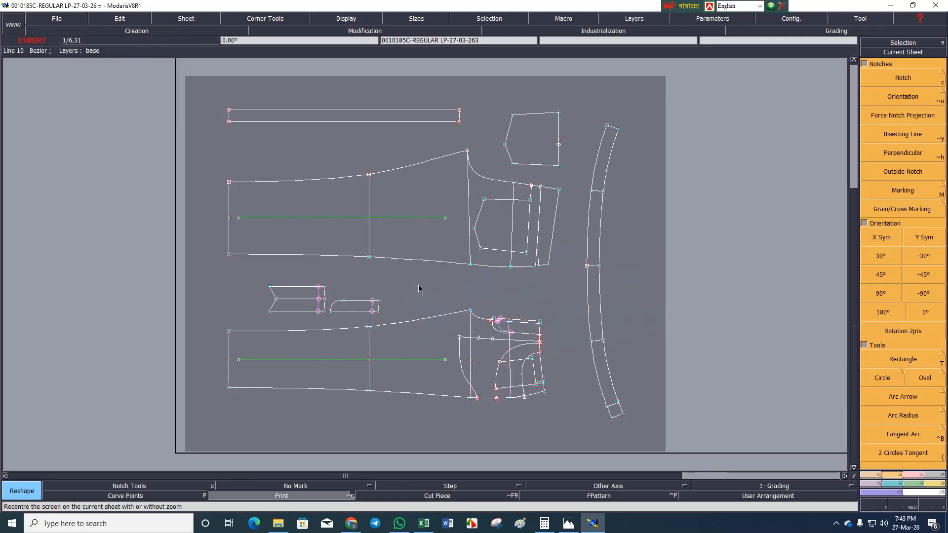
pyautogui.hotkey('ctrl', 'a')
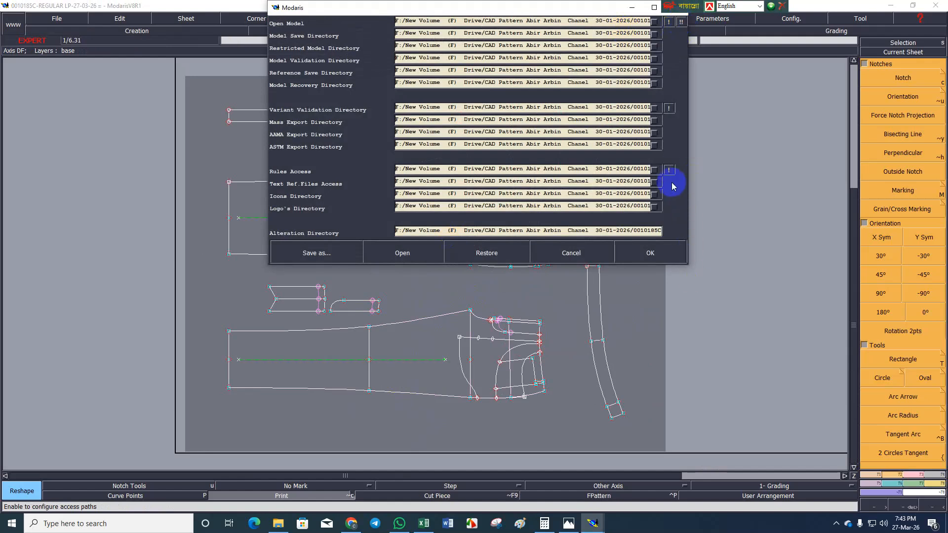
pyautogui.click(643, 254)
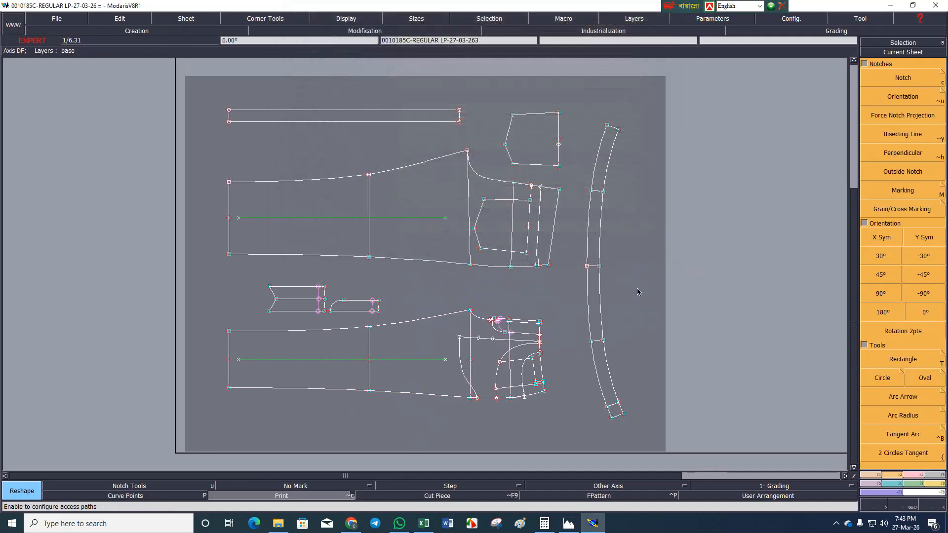
pyautogui.hotkey('ctrl', 's')
pyautogui.click(404, 320)
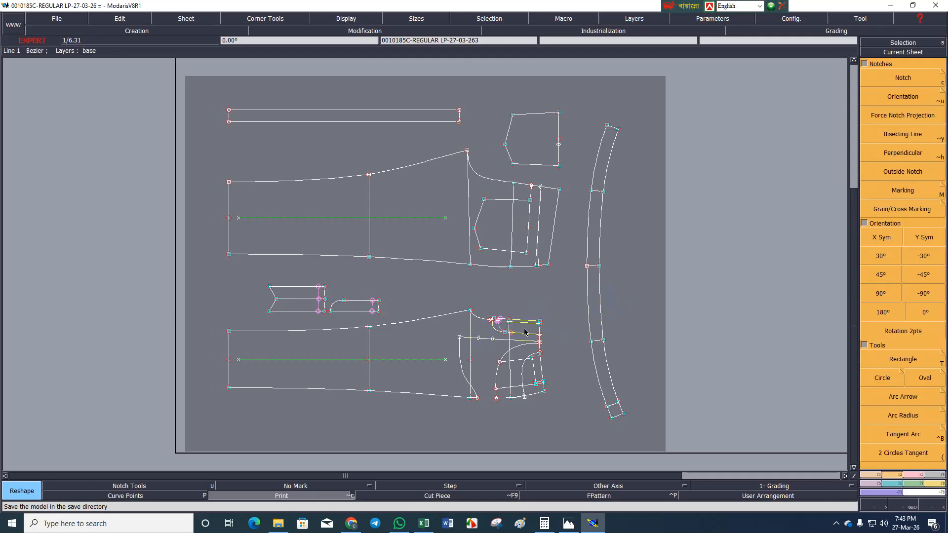
# Save the model once more and turn off Print to remove the plot of the modified objects.
pyautogui.hotkey('ctrl', 's')
pyautogui.click(418, 319)
pyautogui.hotkey('alt', 'c')
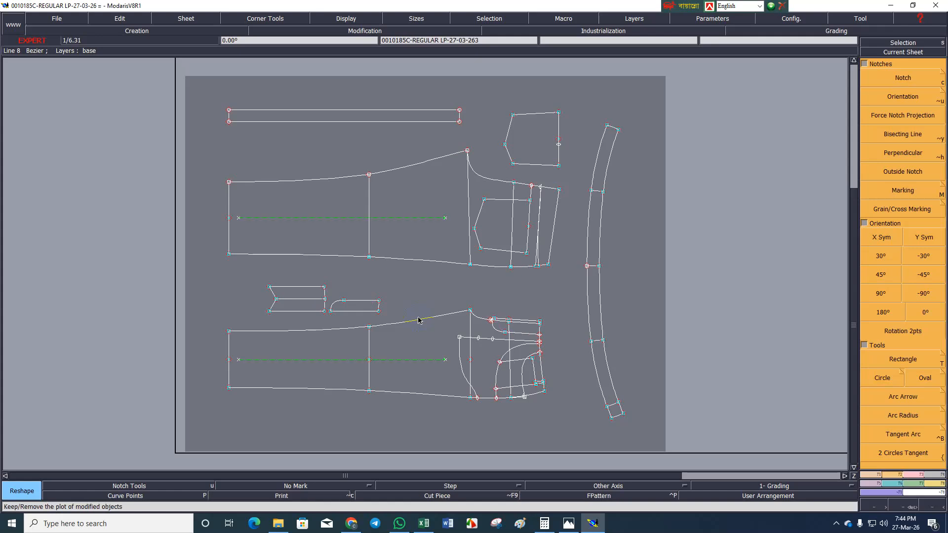